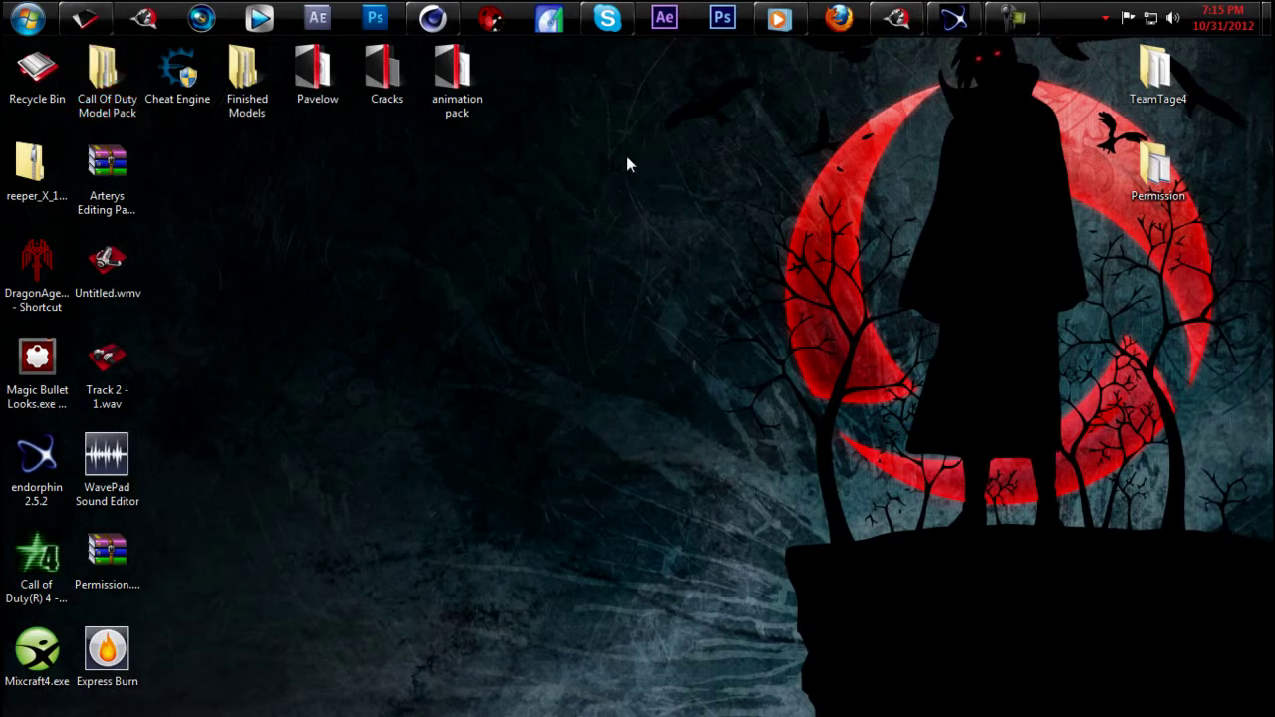
- Play the DARKNESS video in the media player and minimize the player
click(785, 27)
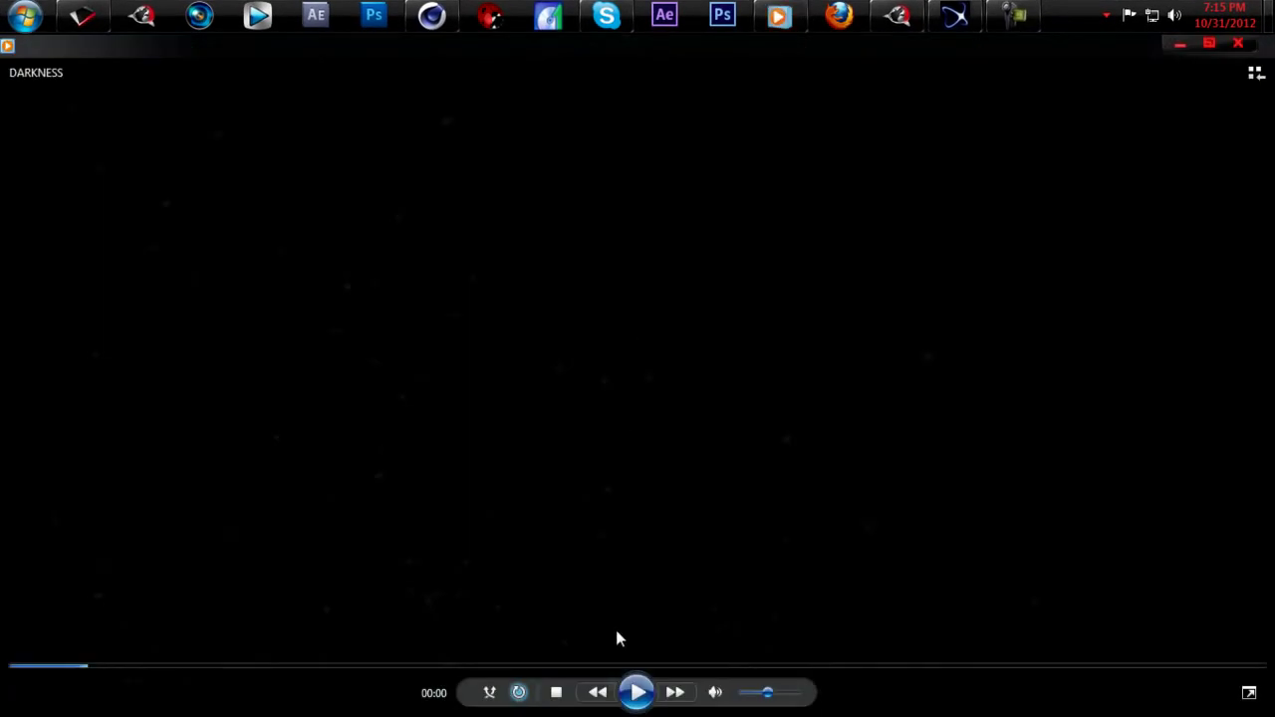
click(627, 691)
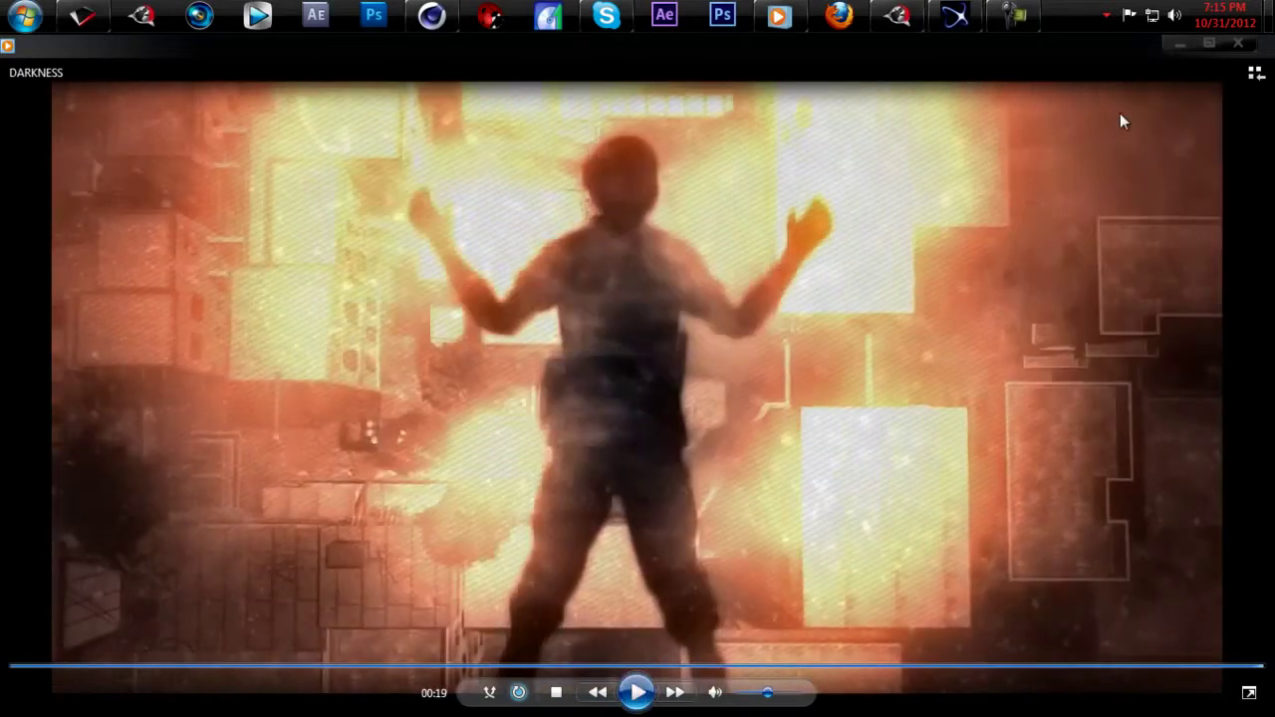
click(1180, 44)
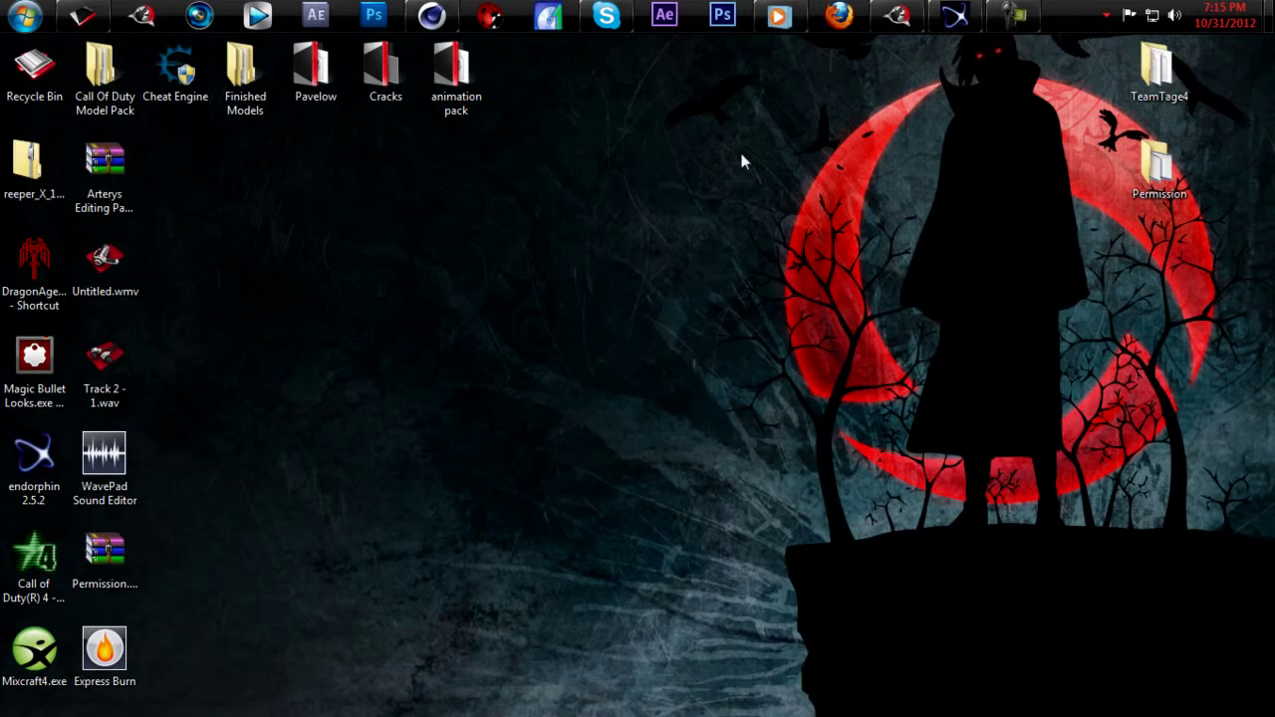
- Switch to endorphin and delete the default Character01 from the scene
click(971, 15)
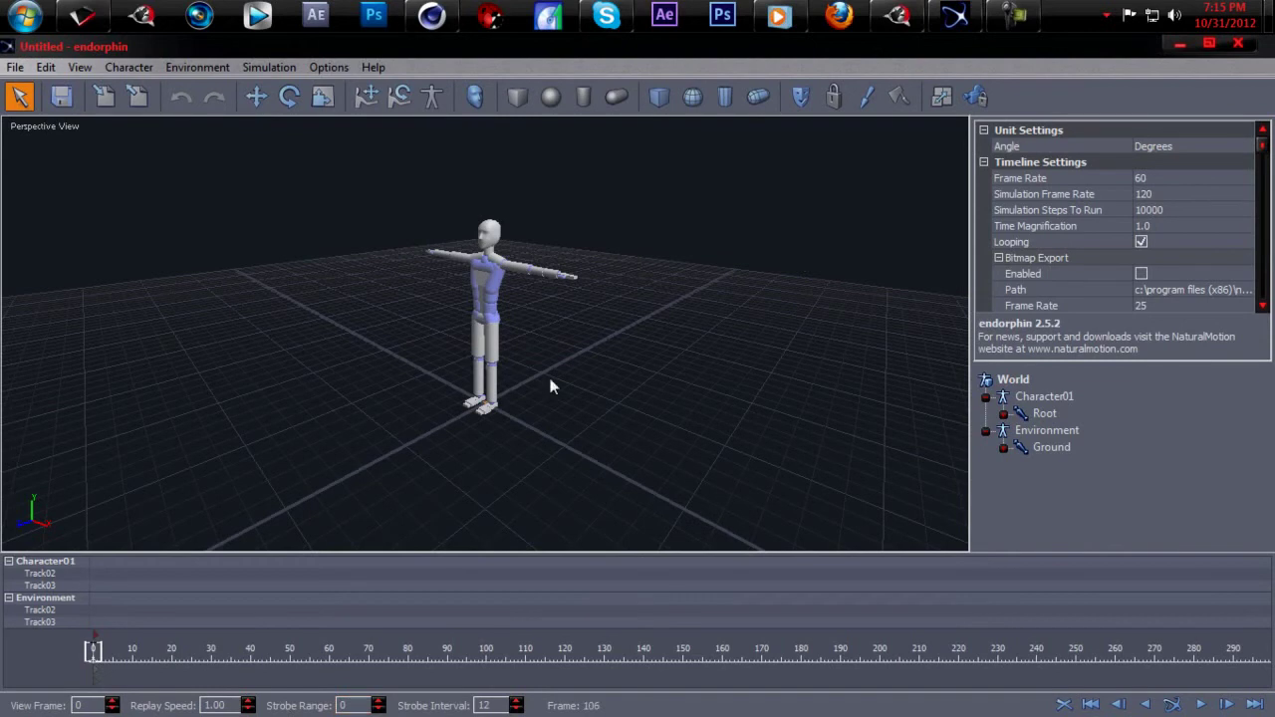
click(55, 586)
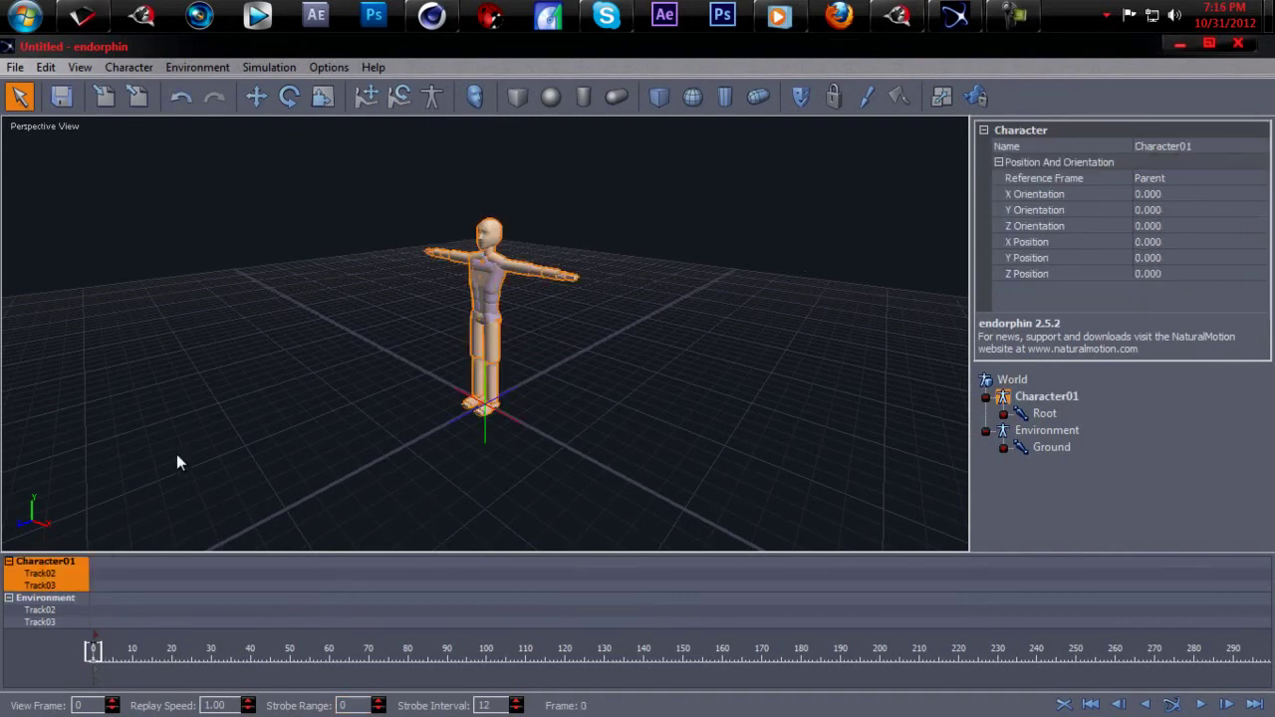
key(Delete)
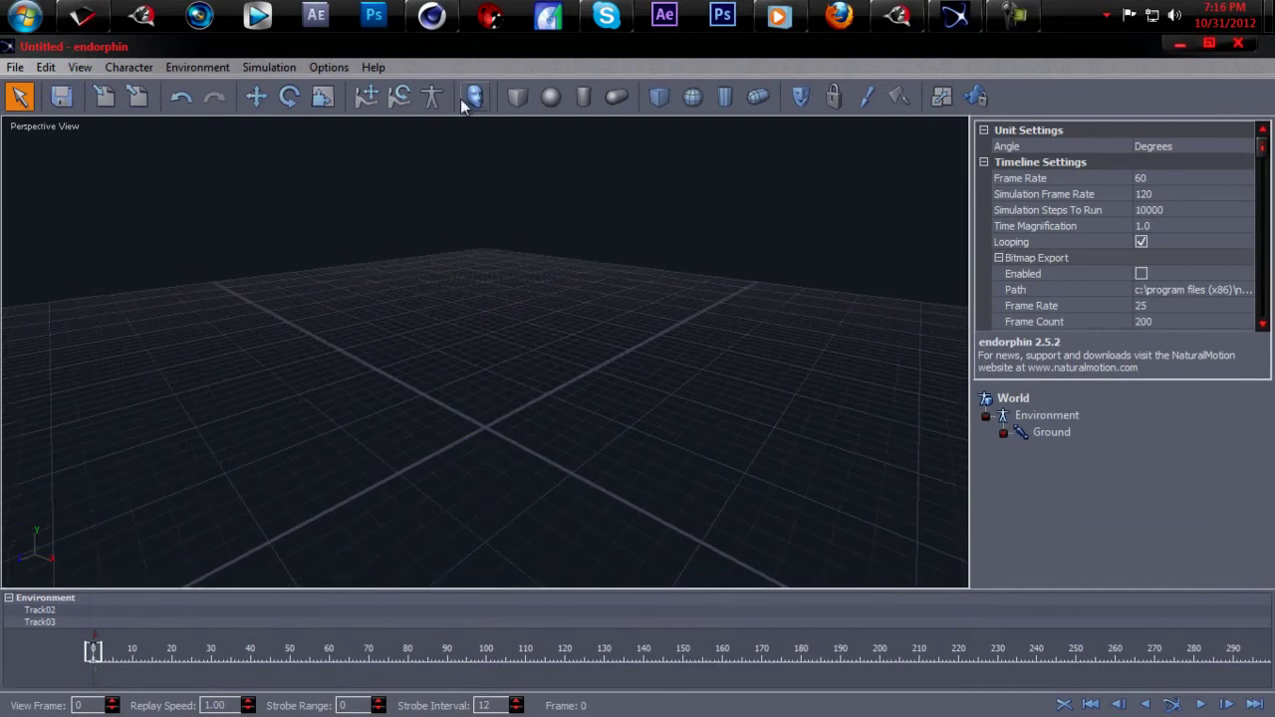
- Add the Audiomotion2 simulation character to the scene
click(462, 100)
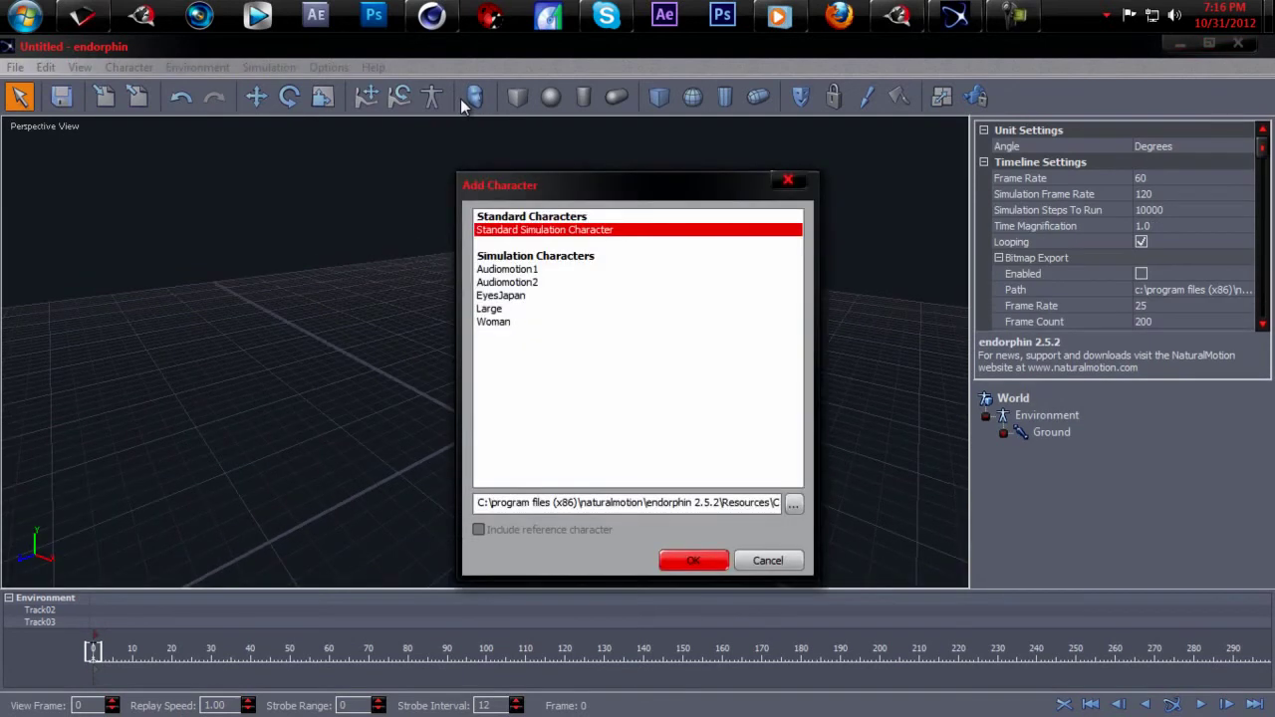
click(511, 283)
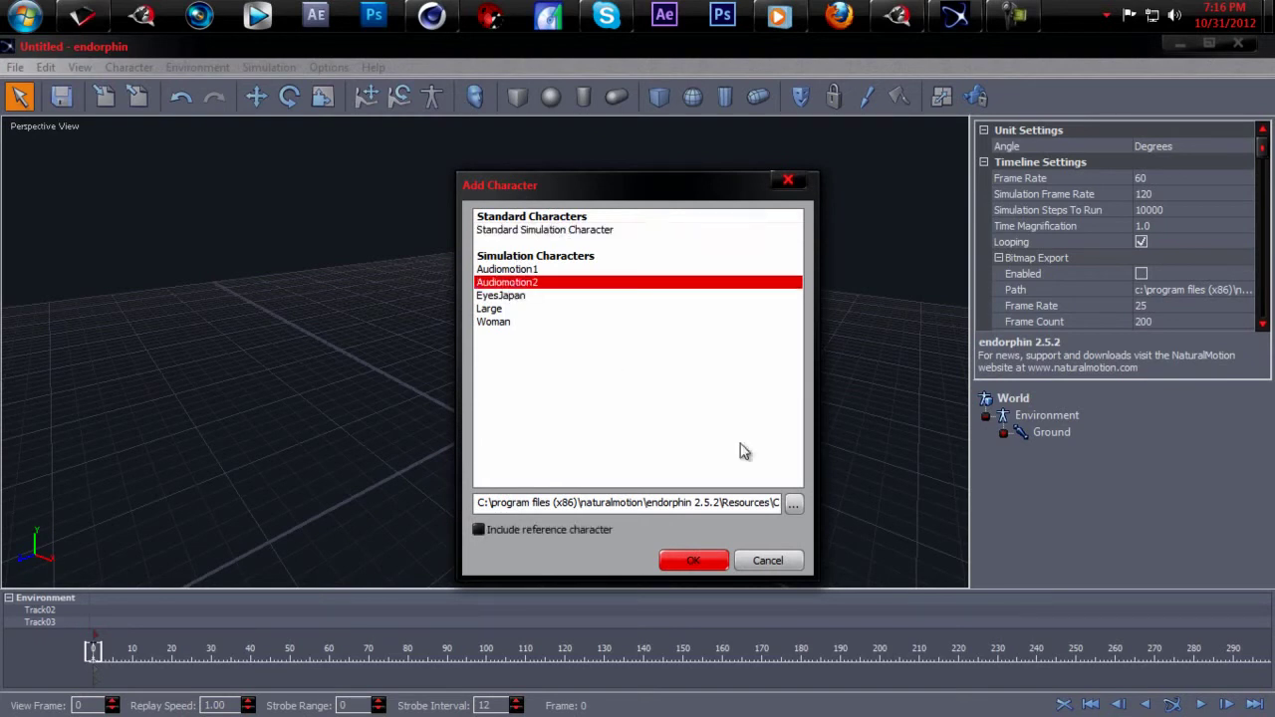
click(701, 558)
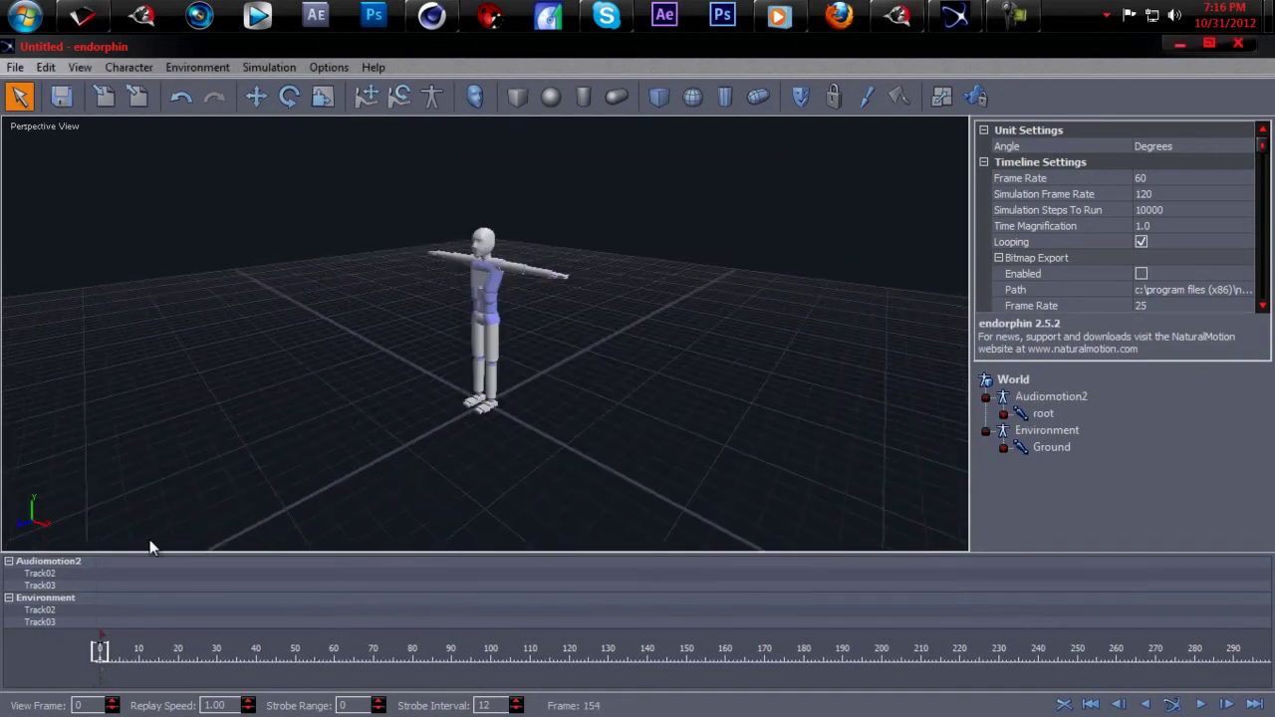
- Start an animation event at frame 4 for Audiomotion2 and browse to endorphin's Resources folder for the import file
right_click(116, 574)
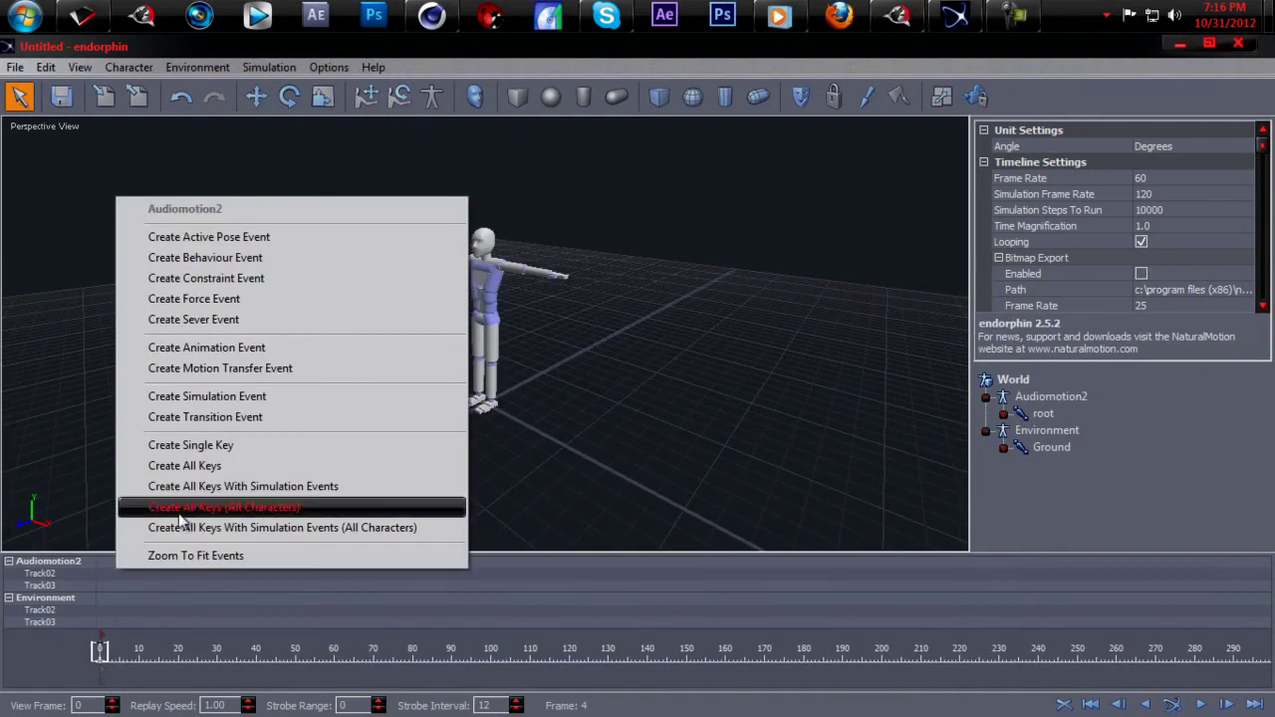
click(253, 351)
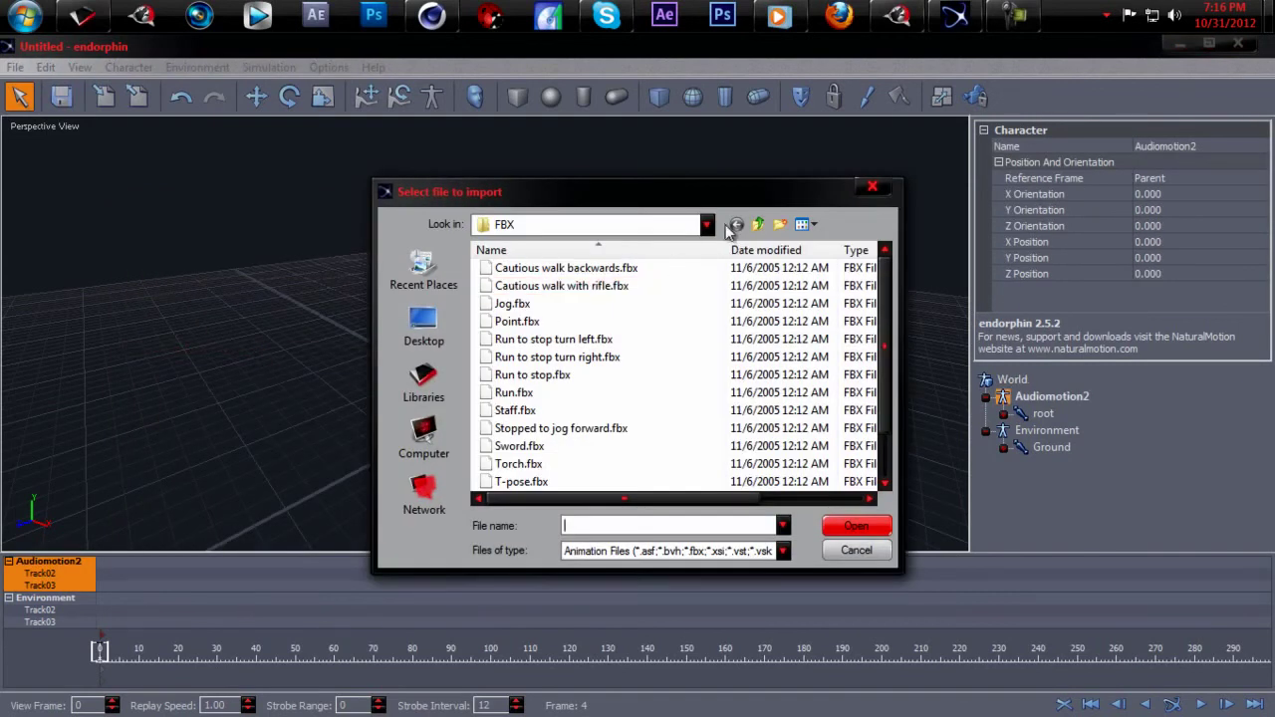
click(754, 225)
click(754, 225)
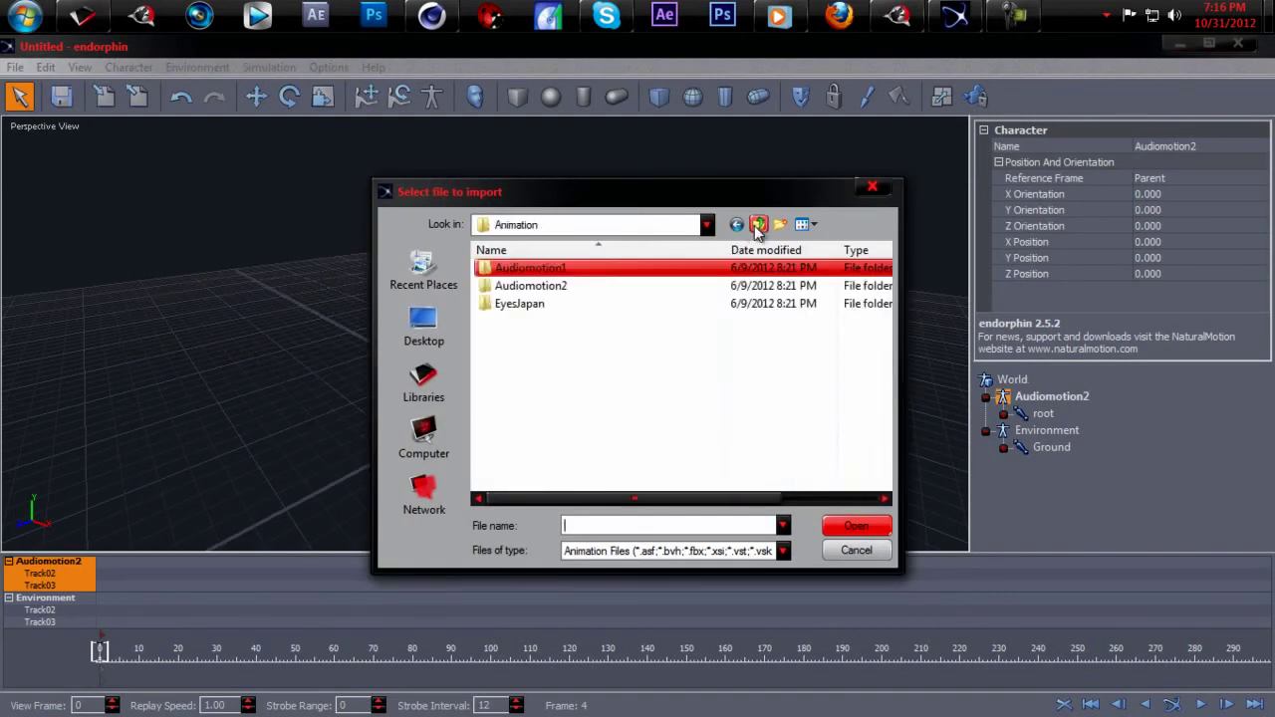
click(755, 225)
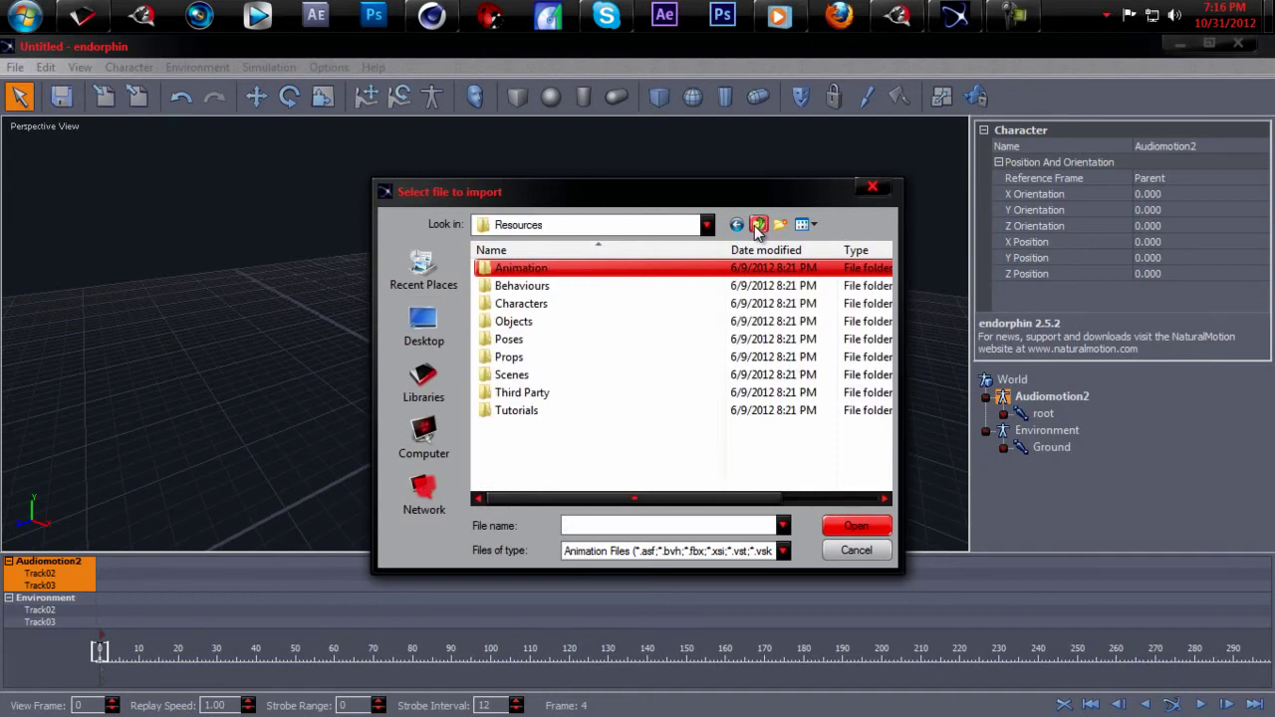
click(754, 225)
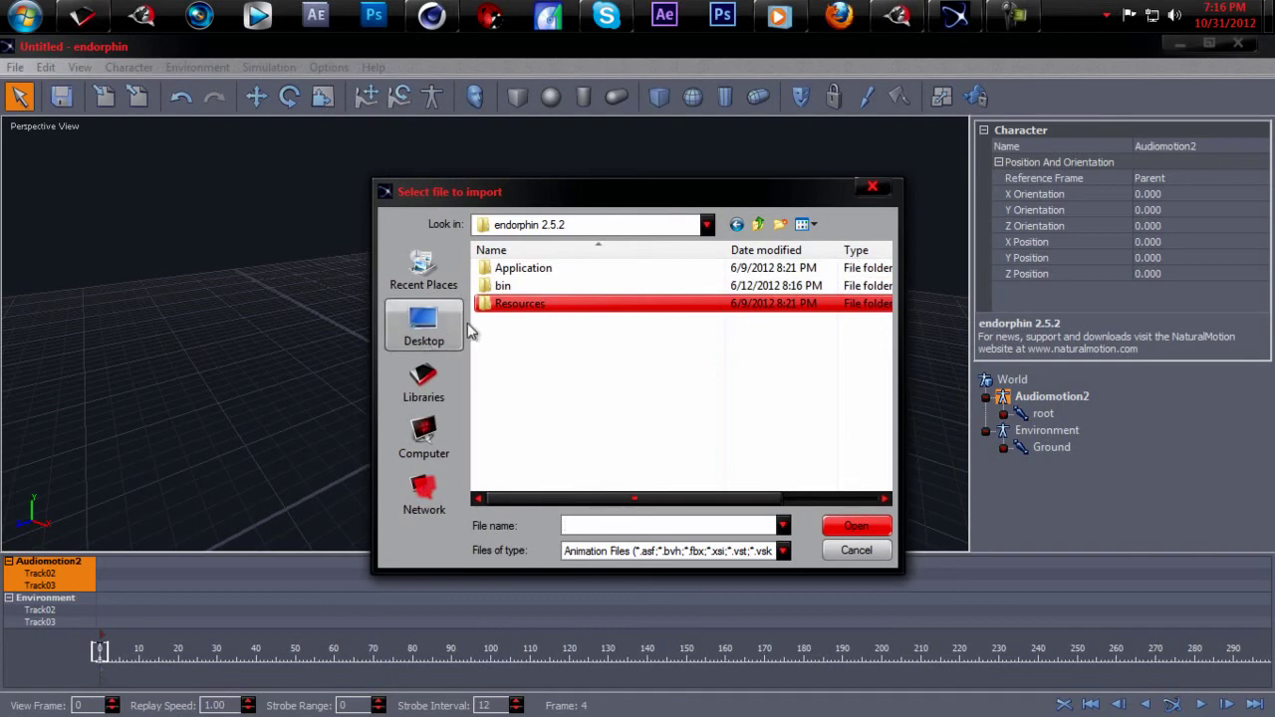
double_click(536, 313)
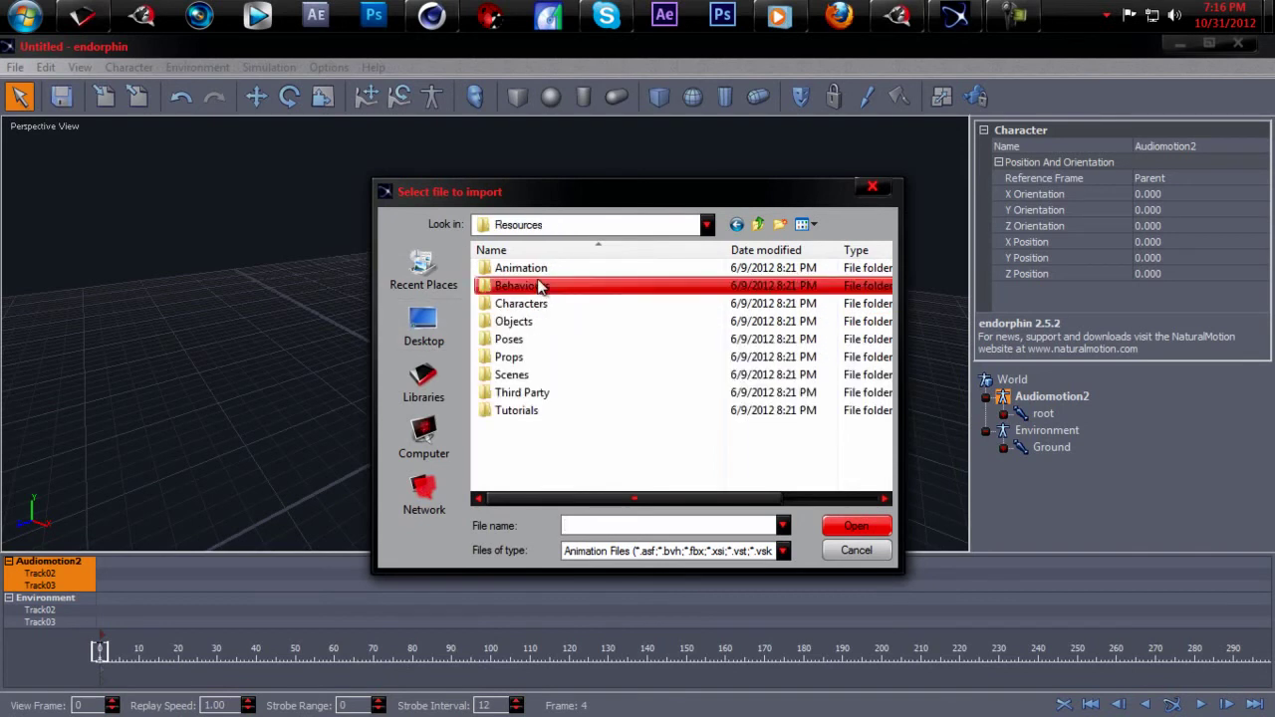
- Choose Run.fbx from the FBX animation folder within Resources > Animation as the file to import
double_click(541, 273)
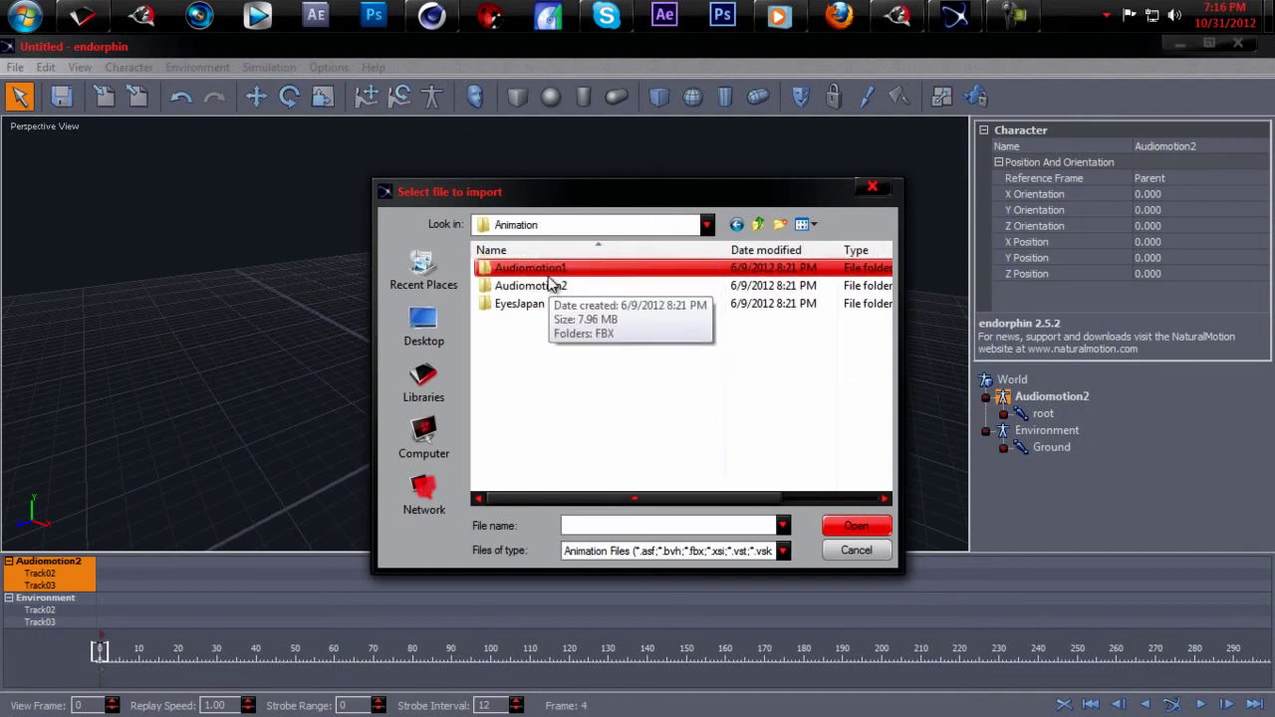
double_click(552, 276)
double_click(552, 276)
click(552, 269)
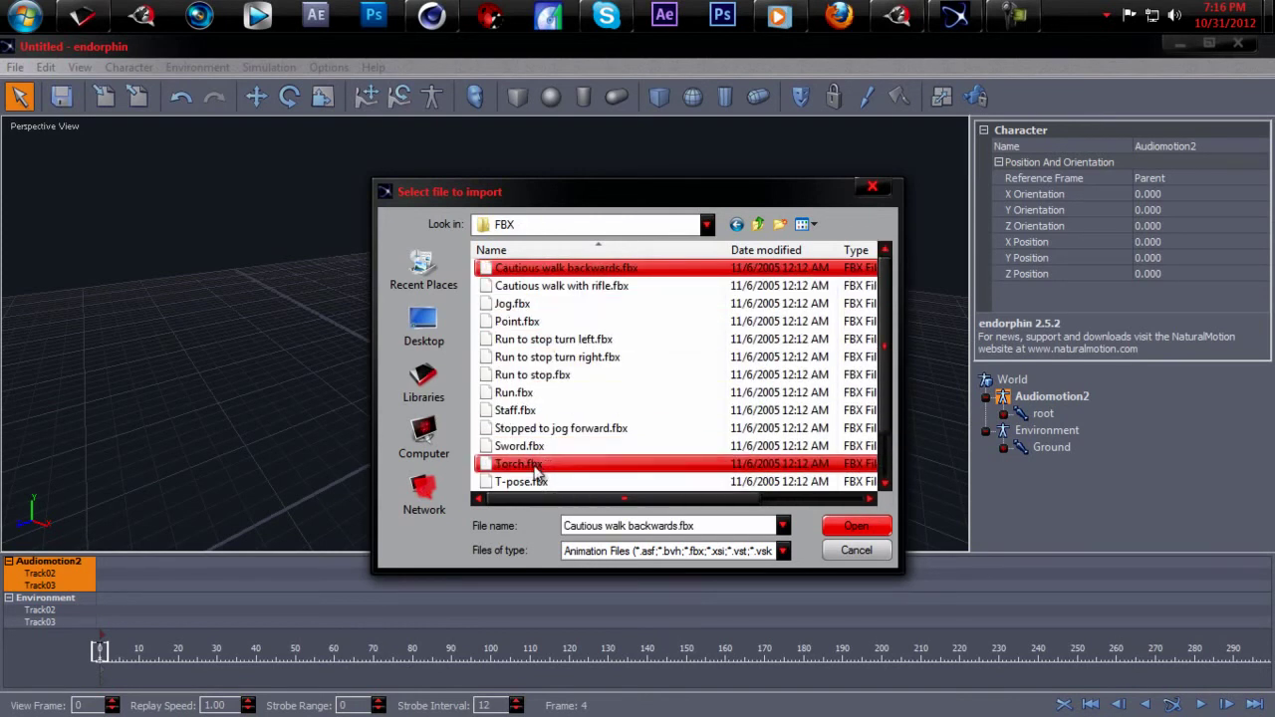
click(553, 393)
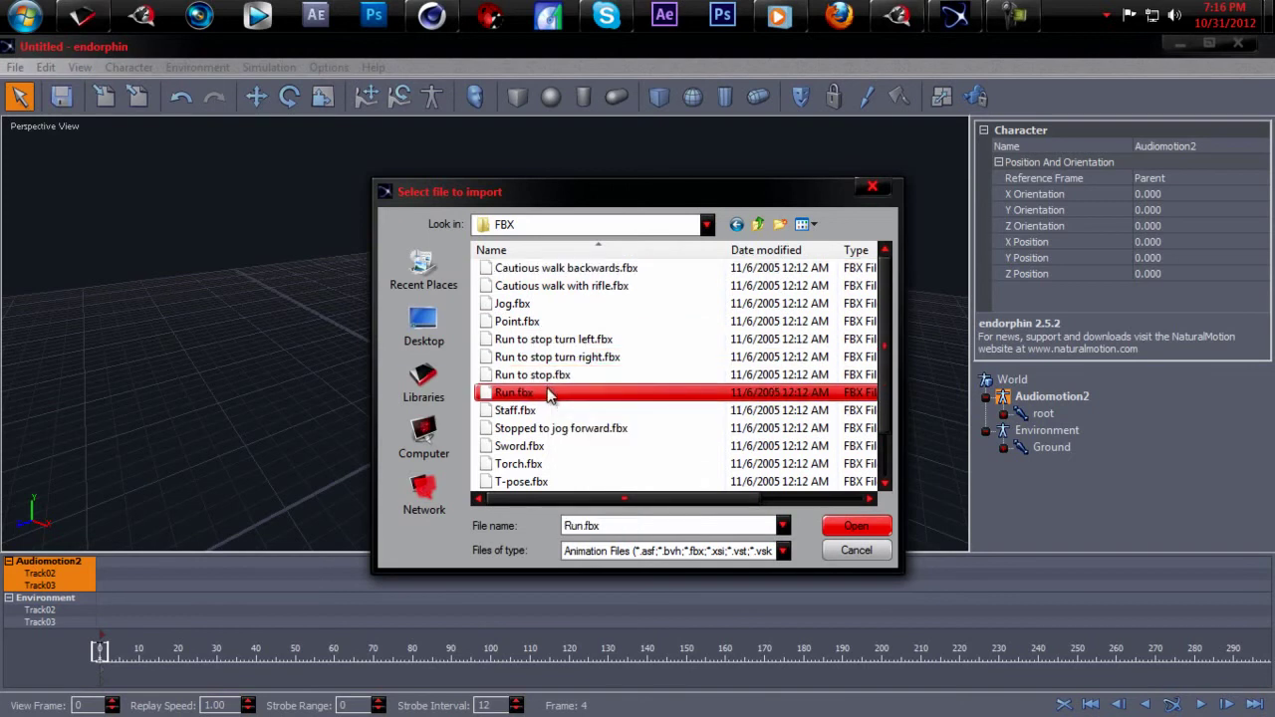
click(855, 527)
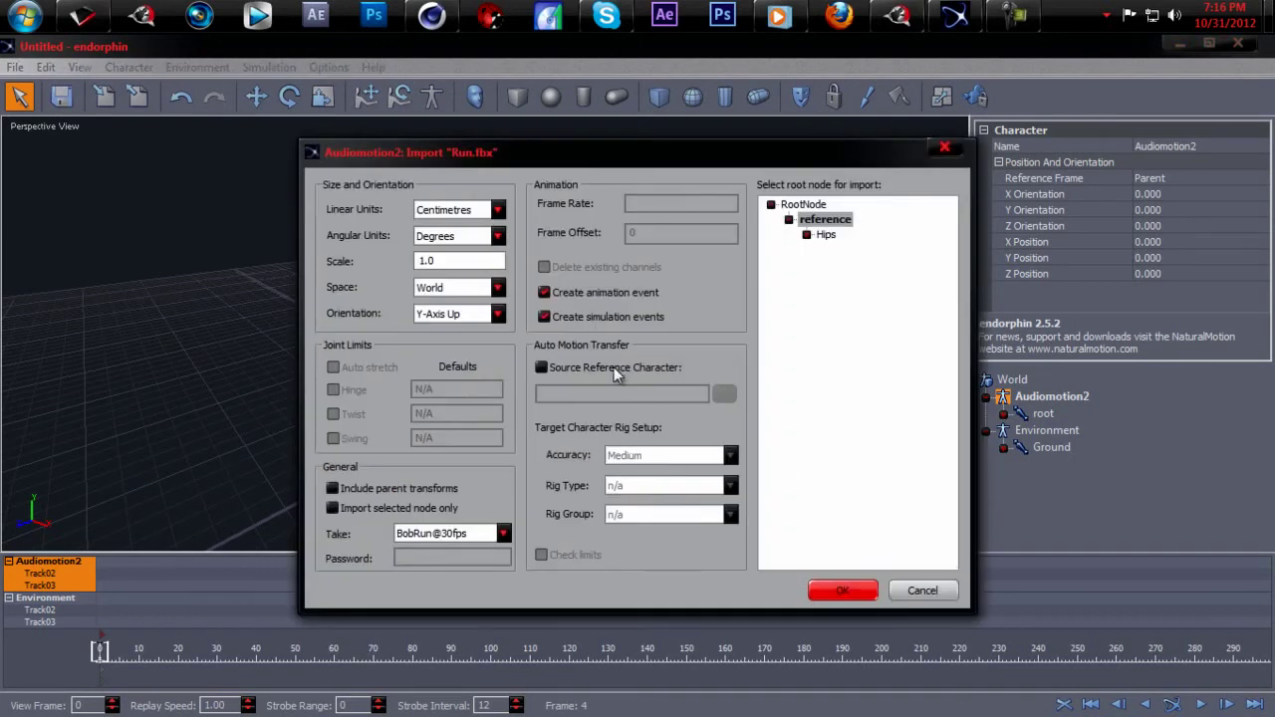
- Import the run animation with Audiomotion2 as the source reference character for auto motion transfer
click(543, 373)
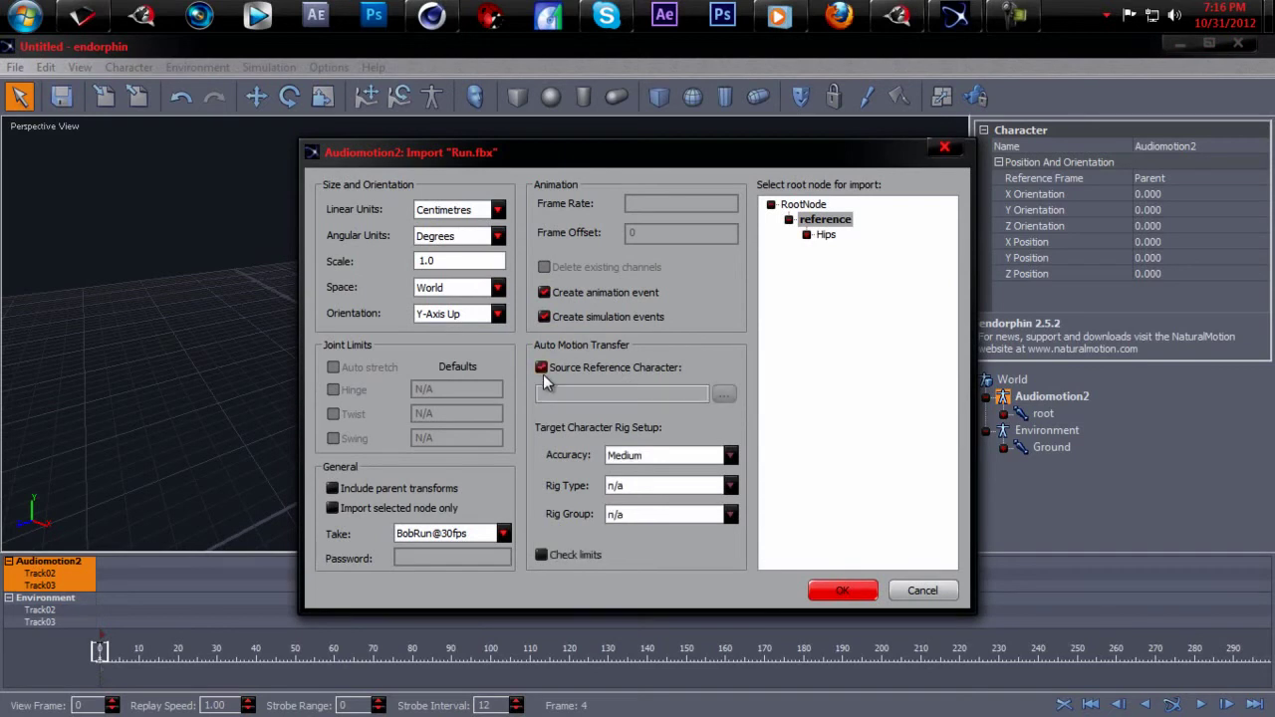
click(725, 396)
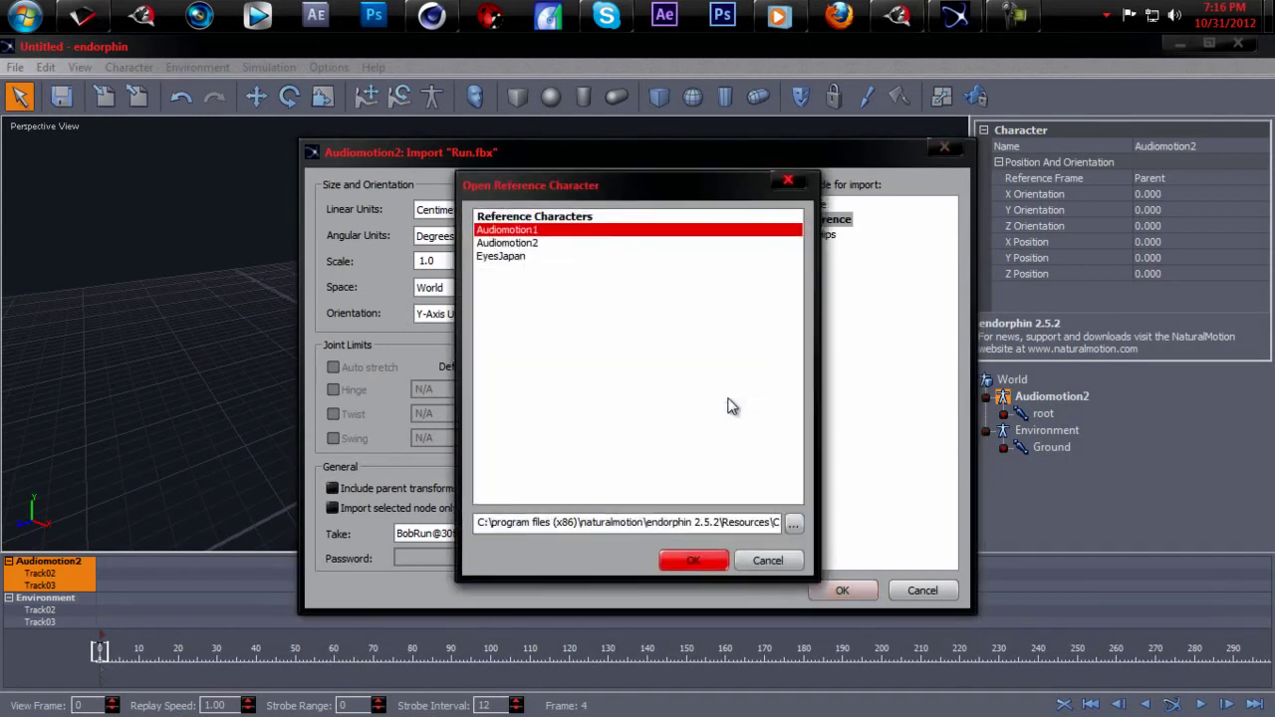
click(518, 244)
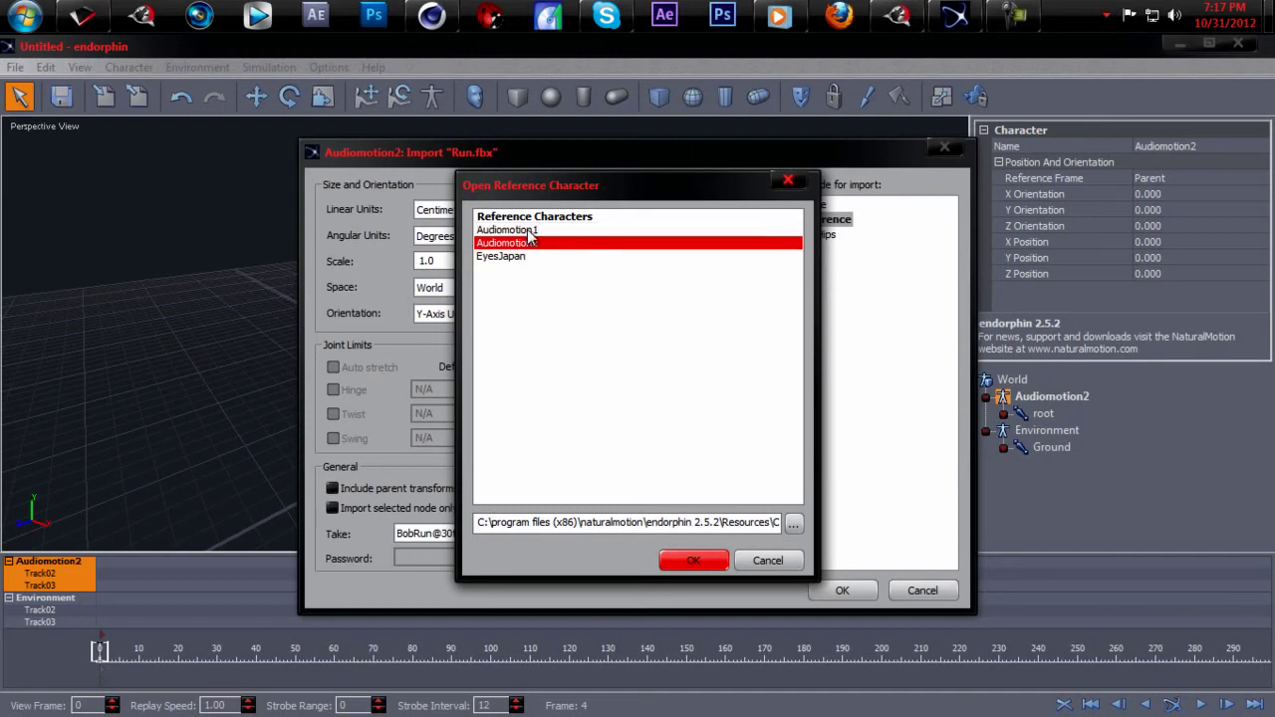
click(696, 559)
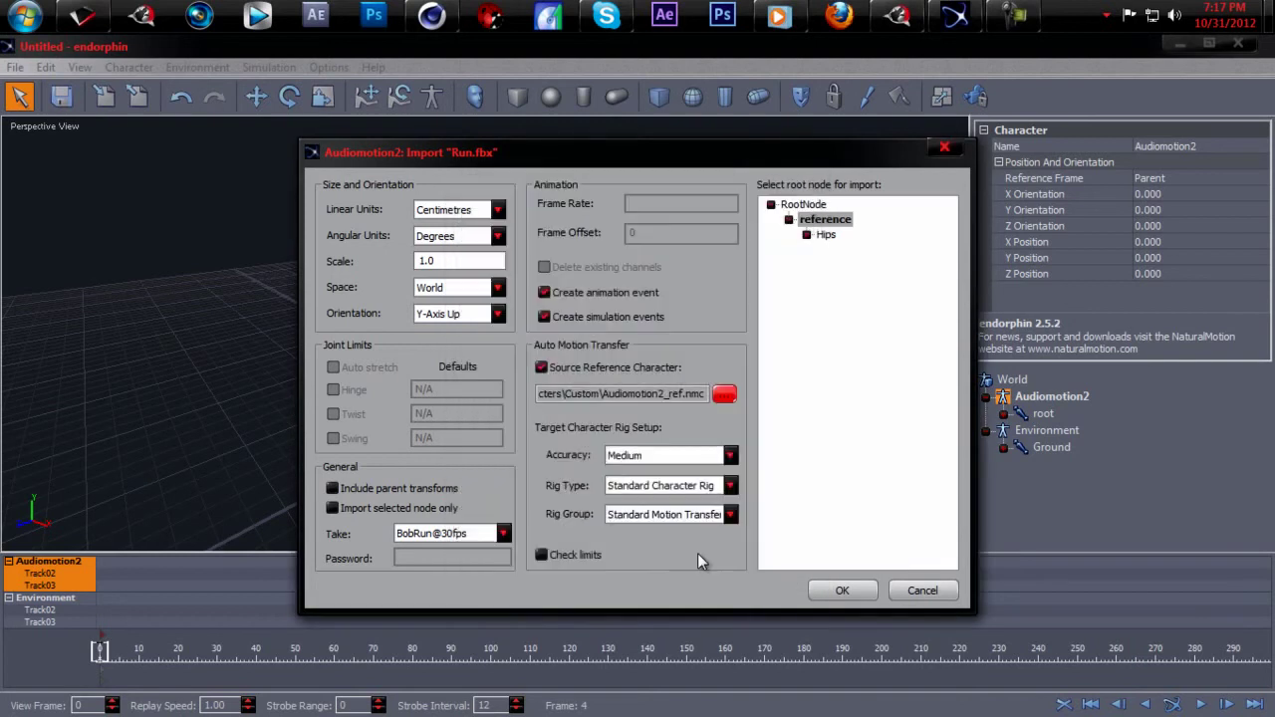
click(837, 591)
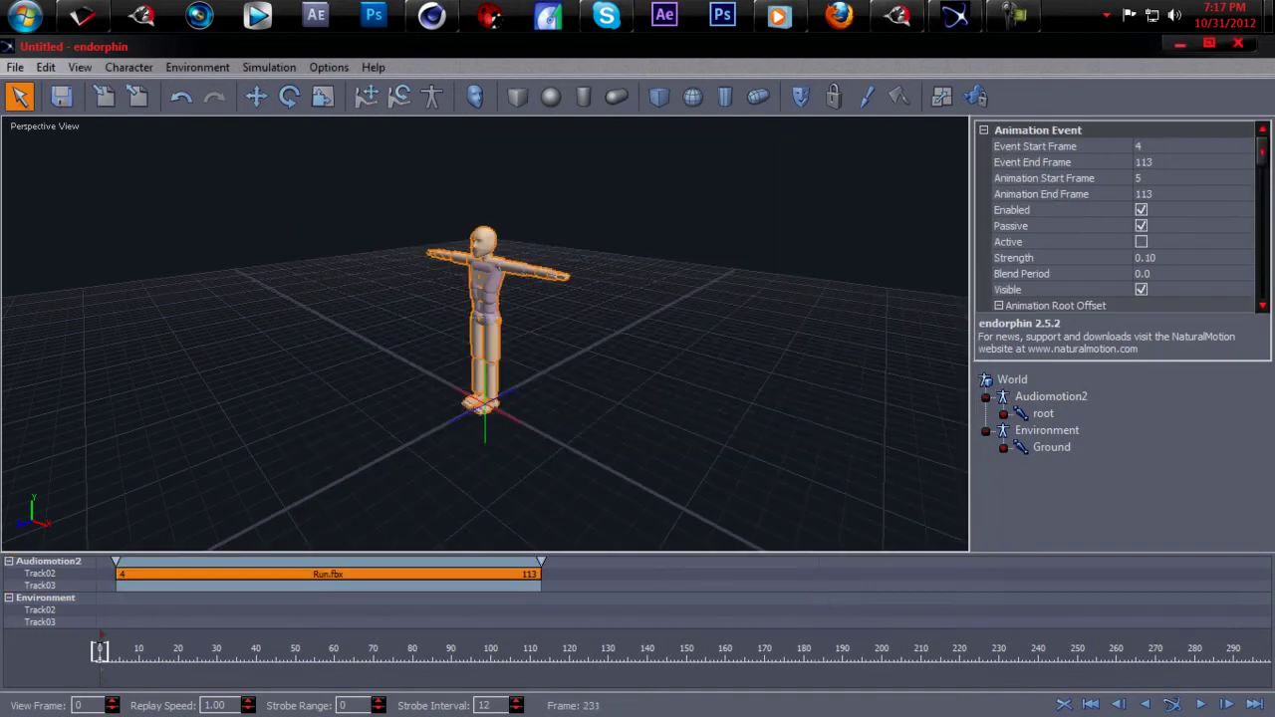
- Simulate the scene past the end of the Run.fbx event, stop at frame 132, and scrub back to frame 32
click(1173, 705)
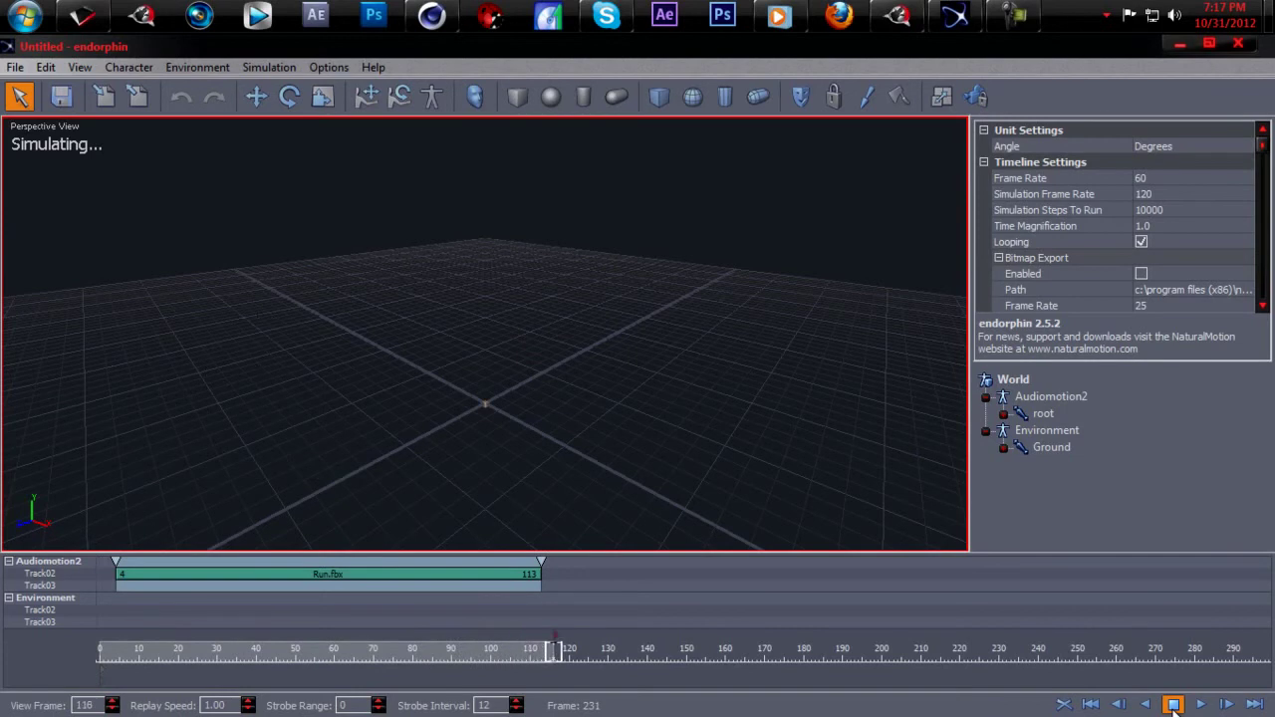
click(1173, 704)
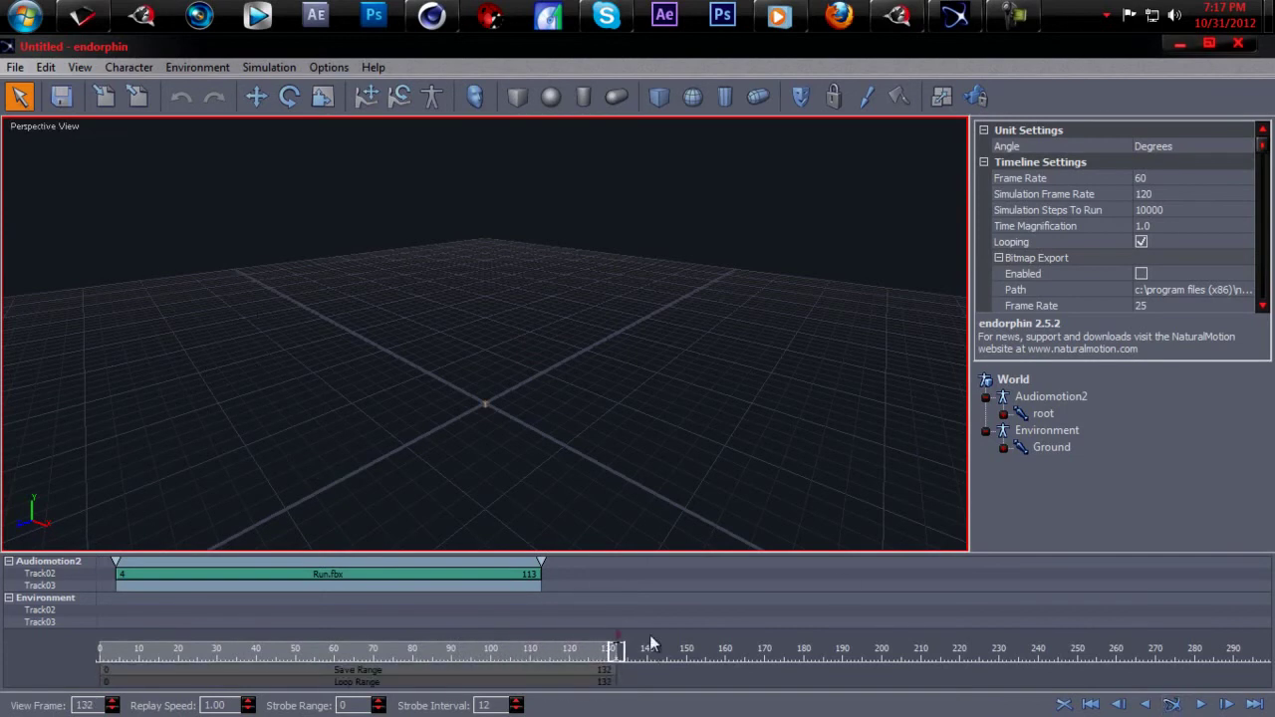
drag(618, 655, 224, 635)
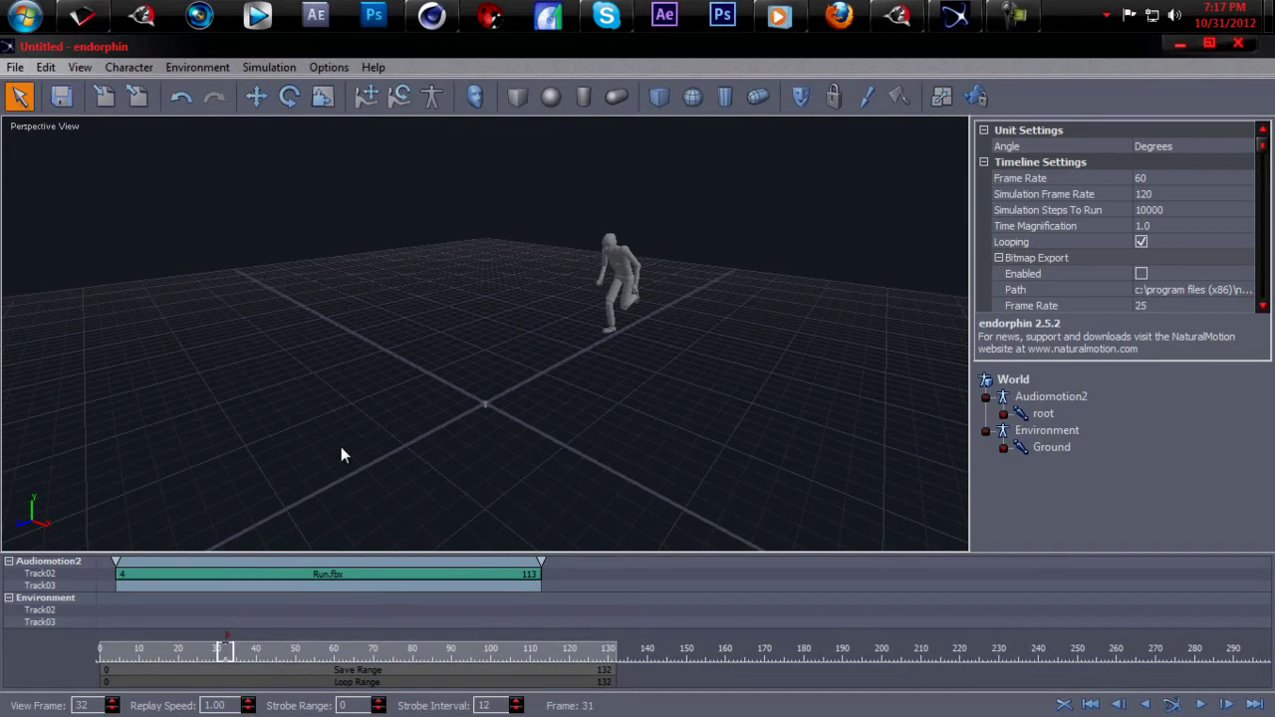
- Export the simulated animation to the Desktop as a BioVision BVH file named run, keeping the default export settings
click(10, 67)
click(92, 247)
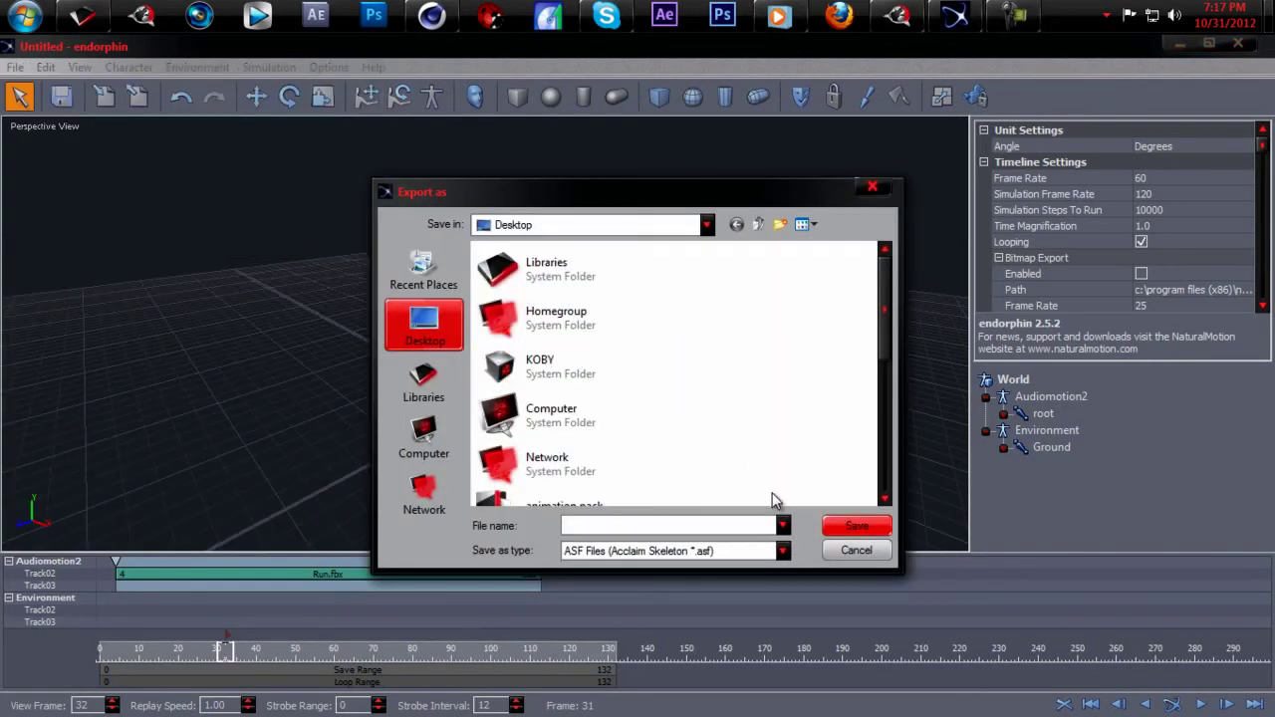
text(run)
click(783, 554)
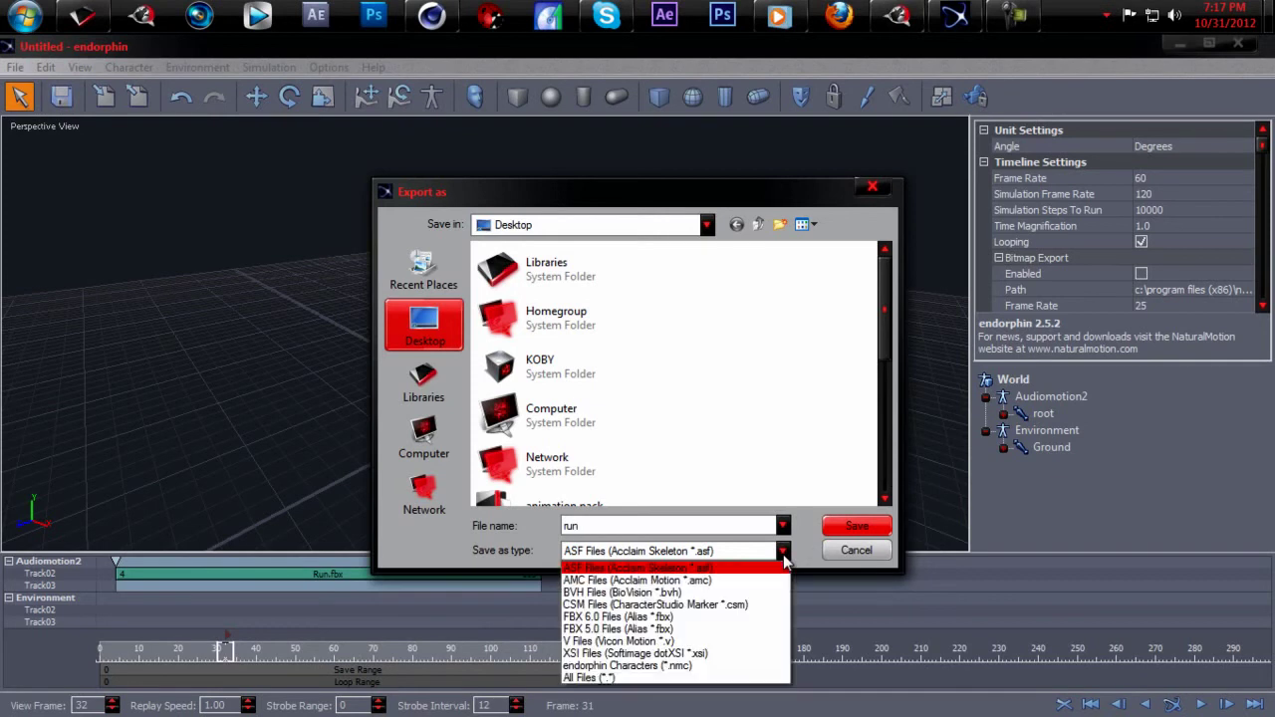
click(735, 593)
click(852, 526)
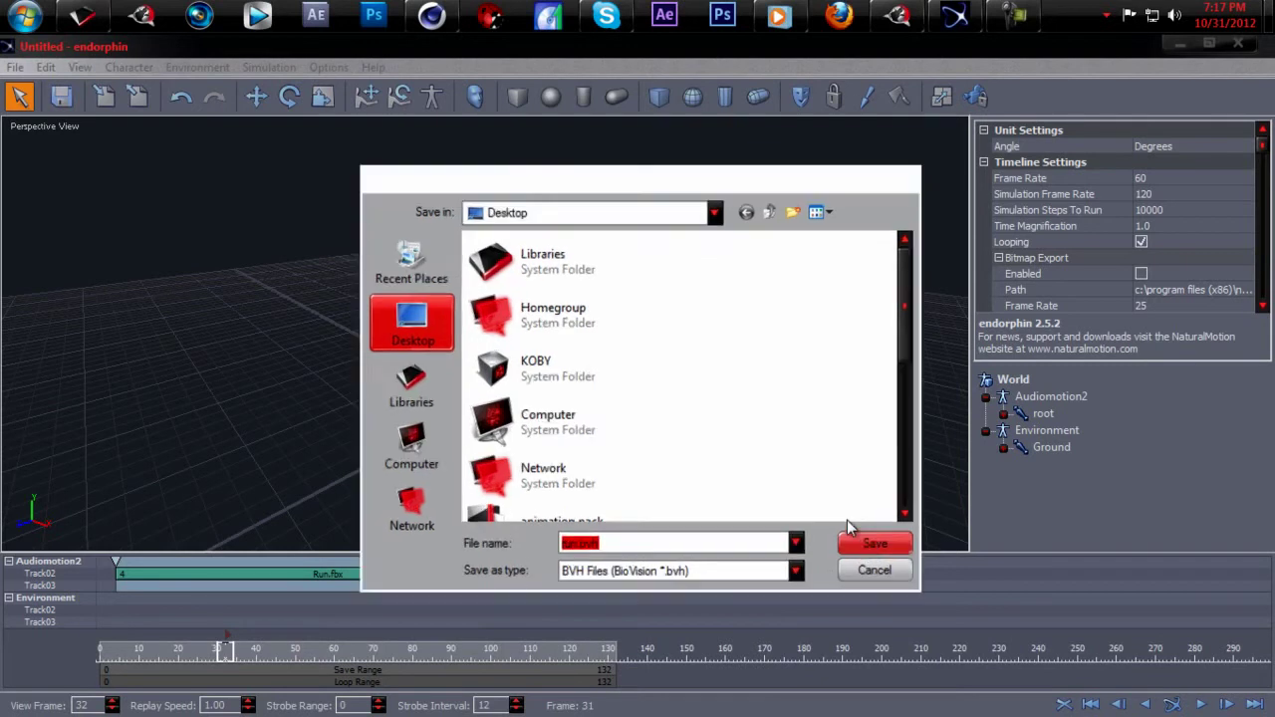
click(755, 570)
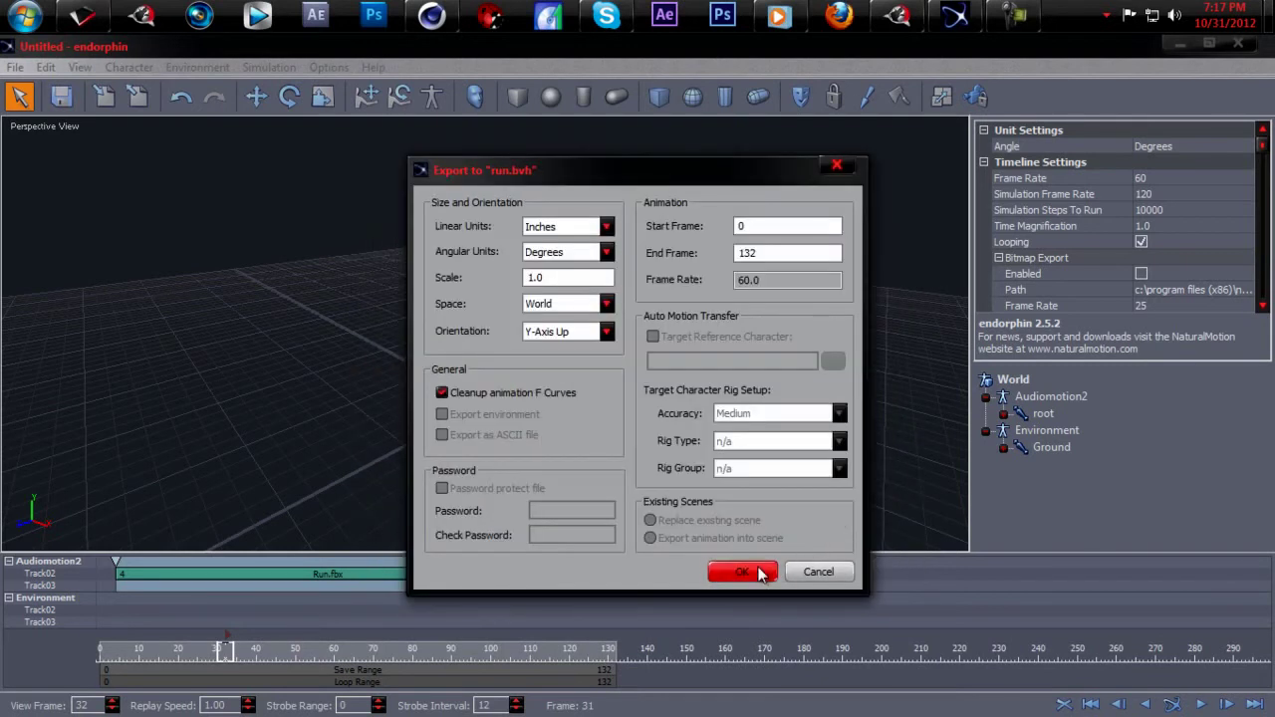
- Close endorphin without saving changes to the scene
click(1239, 44)
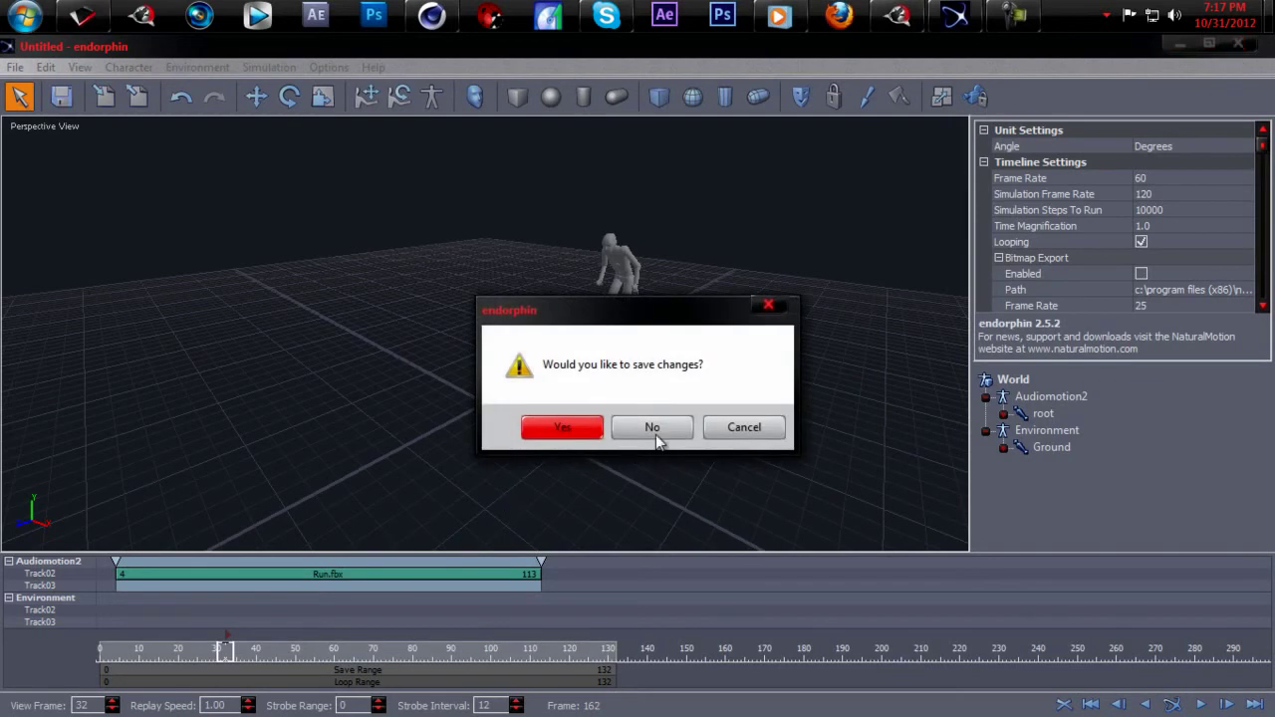
click(649, 432)
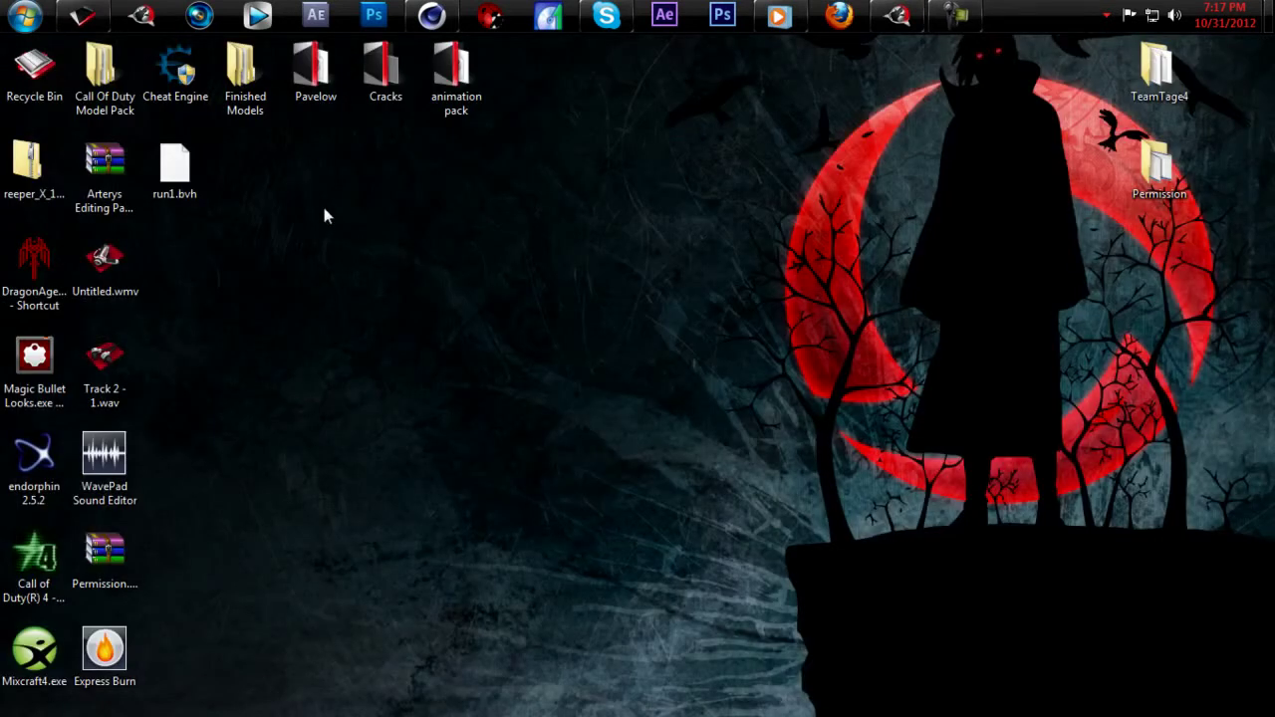
- Switch to CINEMA 4D and merge the London Cop model from the Finished Models folder on the Desktop into the empty project
click(429, 14)
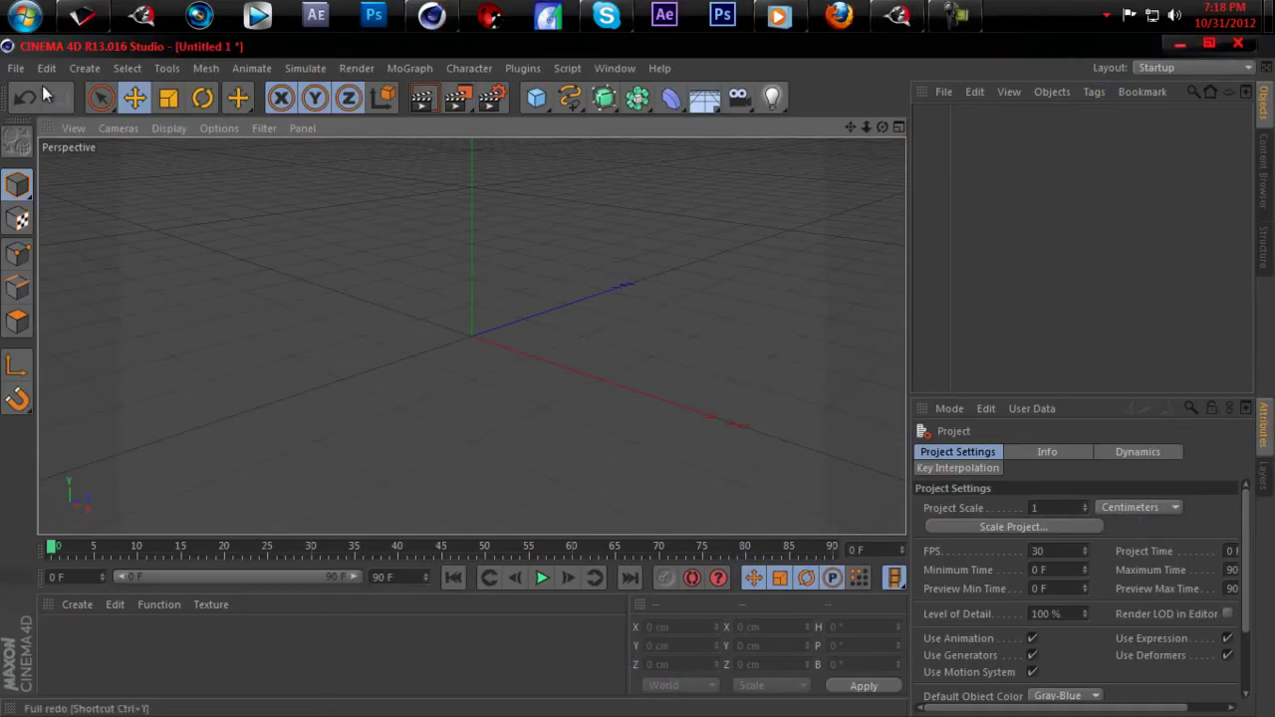
click(17, 70)
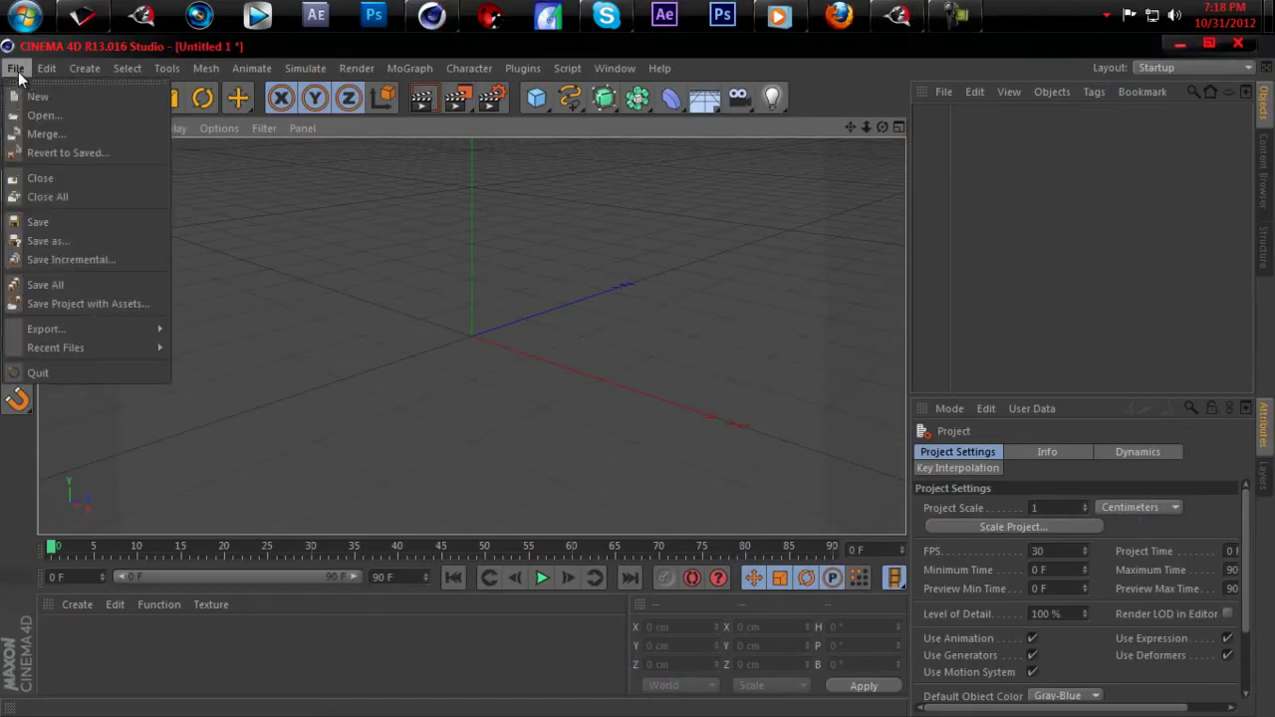
click(54, 139)
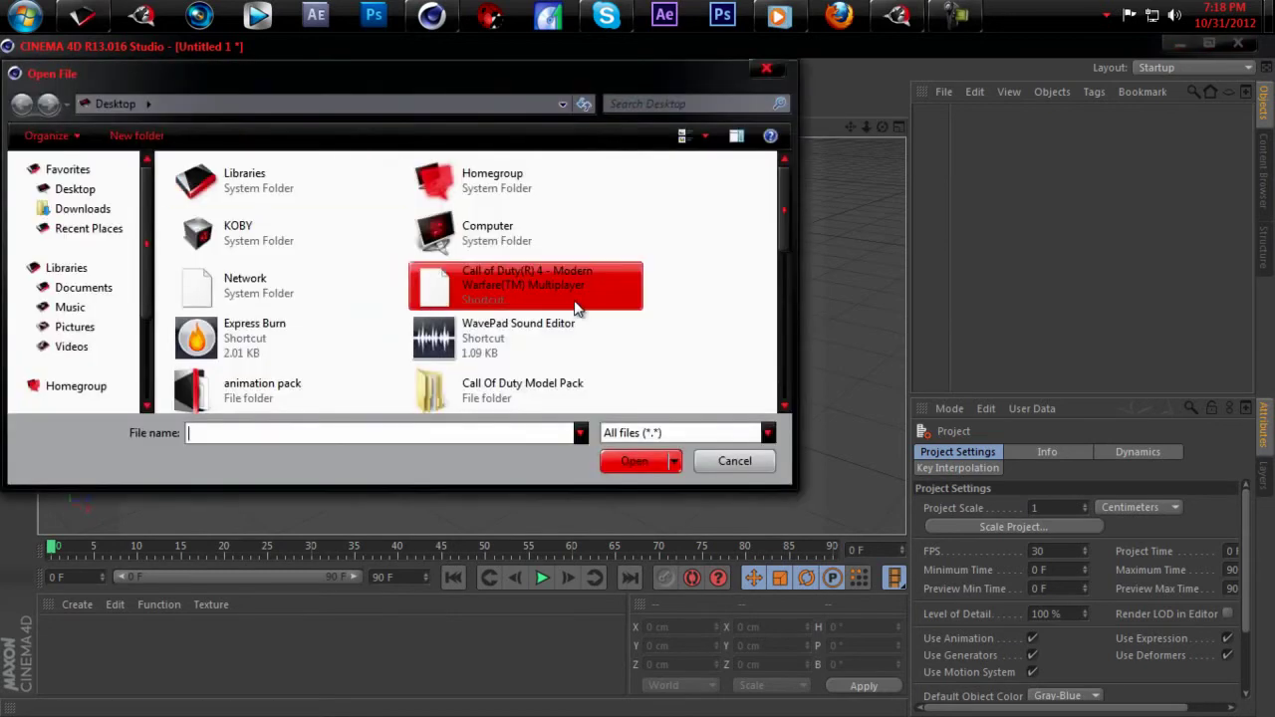
scroll(671, 303, down, 2)
click(515, 329)
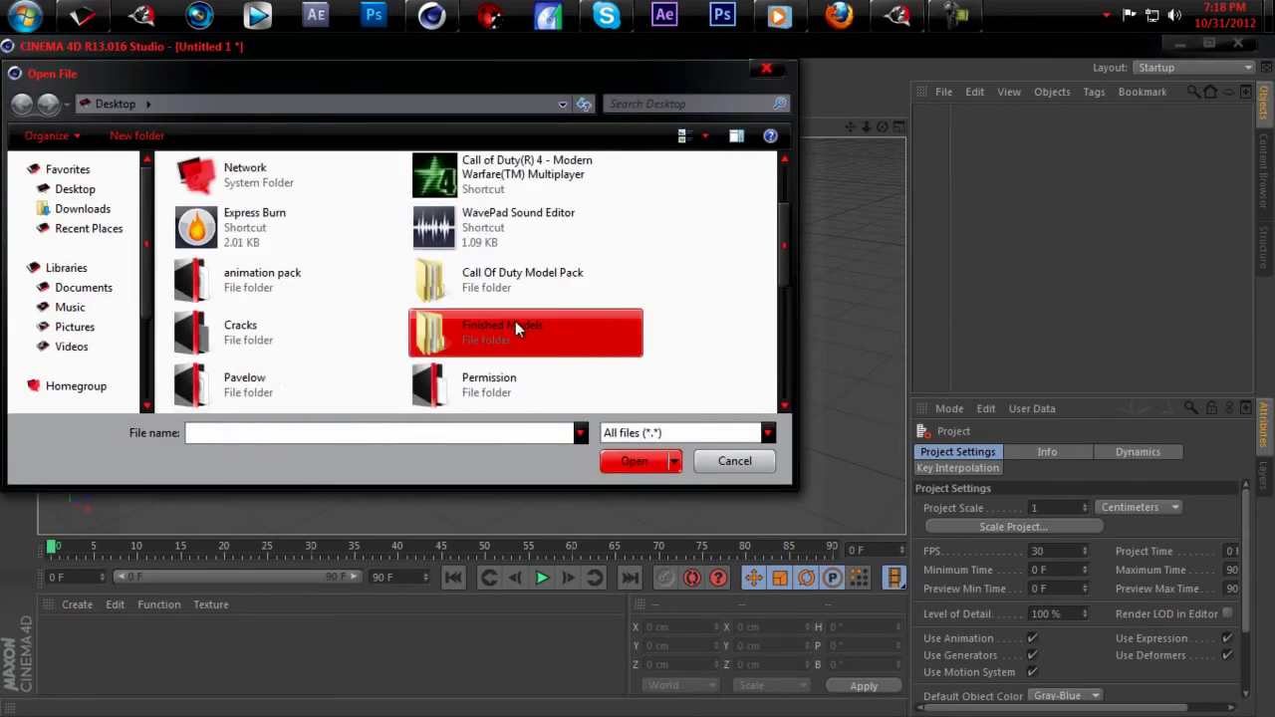
double_click(515, 329)
scroll(364, 265, down, 1)
scroll(299, 319, down, 2)
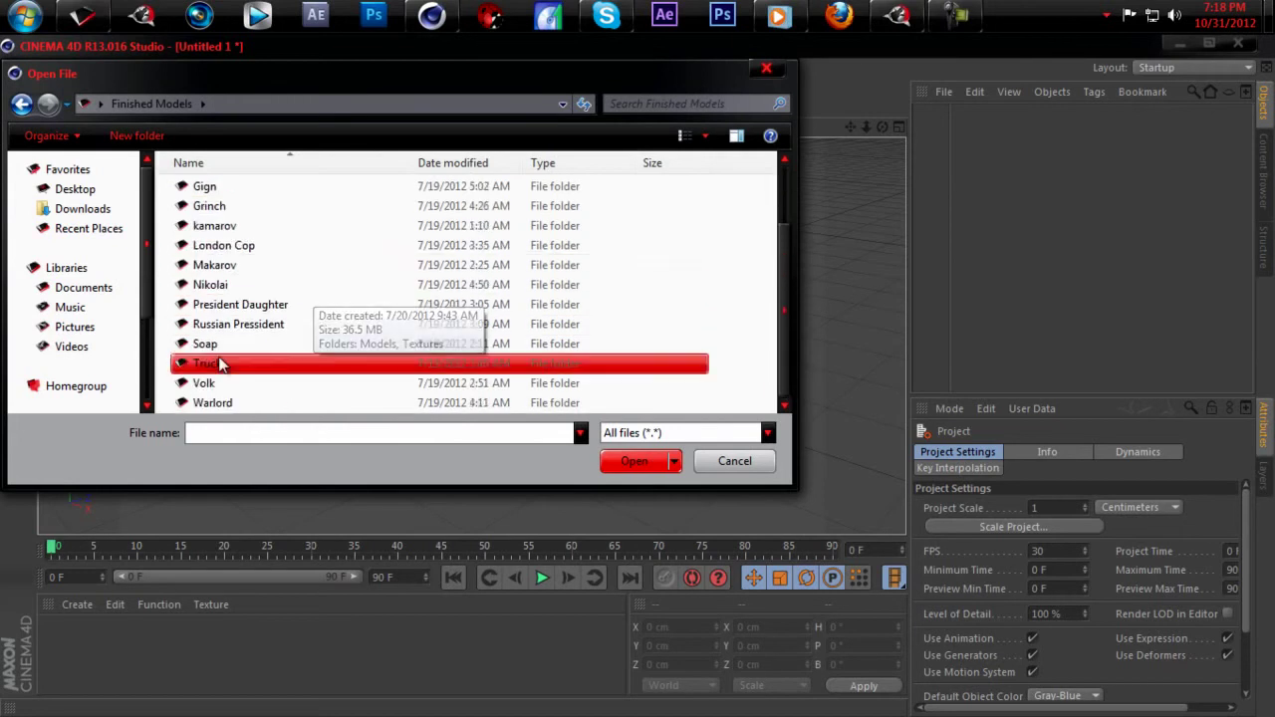
double_click(261, 249)
double_click(252, 196)
double_click(252, 195)
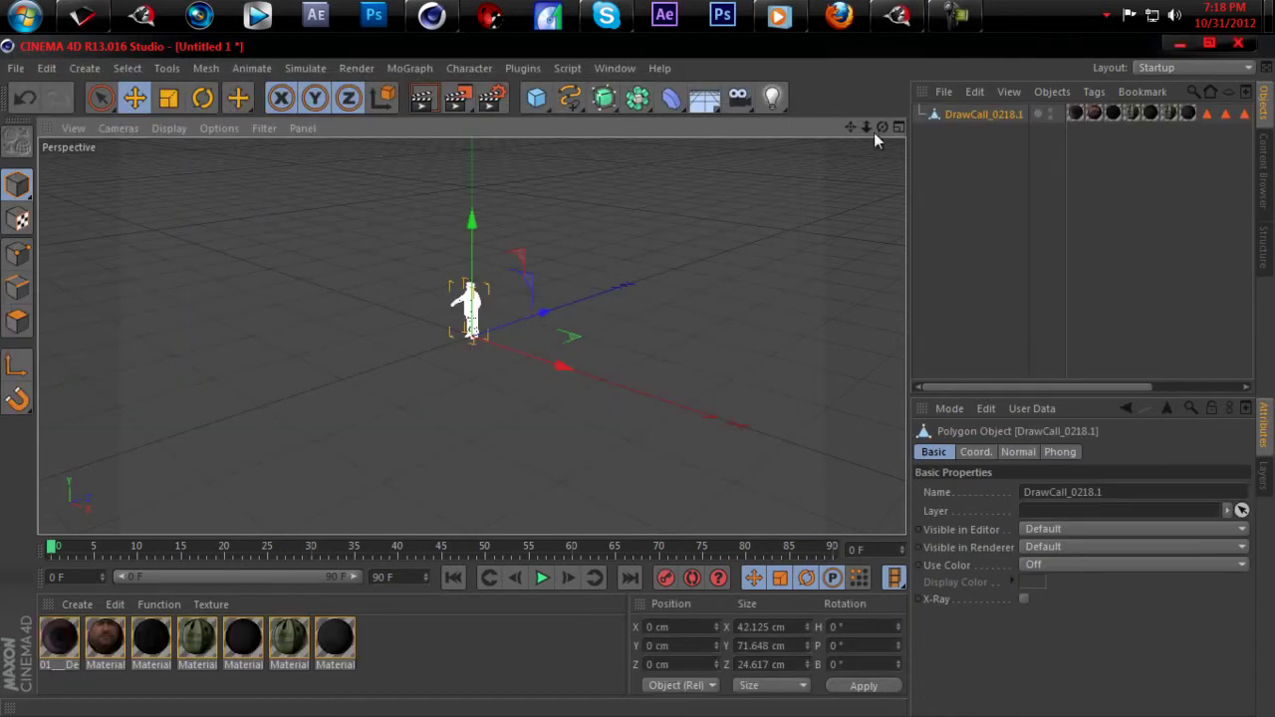
- Frame the London Cop character from the front and render the view to check its textures
drag(882, 127, 640, 374)
scroll(362, 348, up, 5)
scroll(488, 281, up, 8)
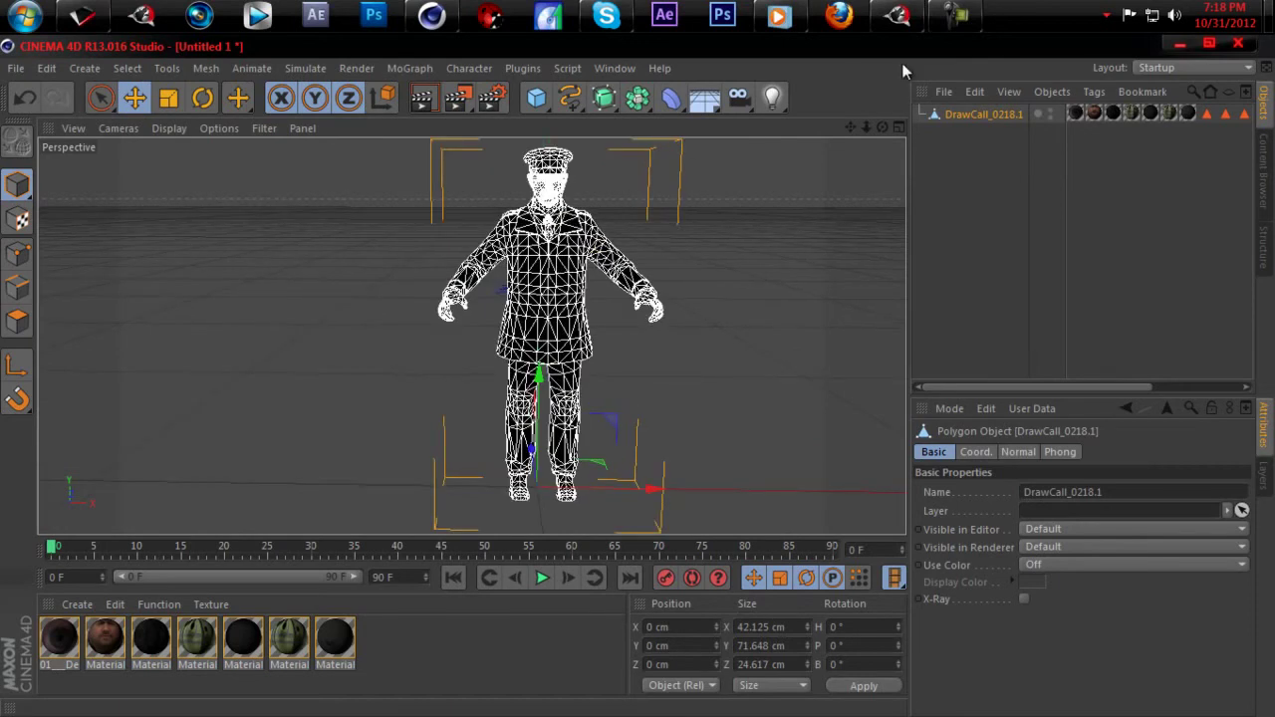
drag(853, 123, 649, 106)
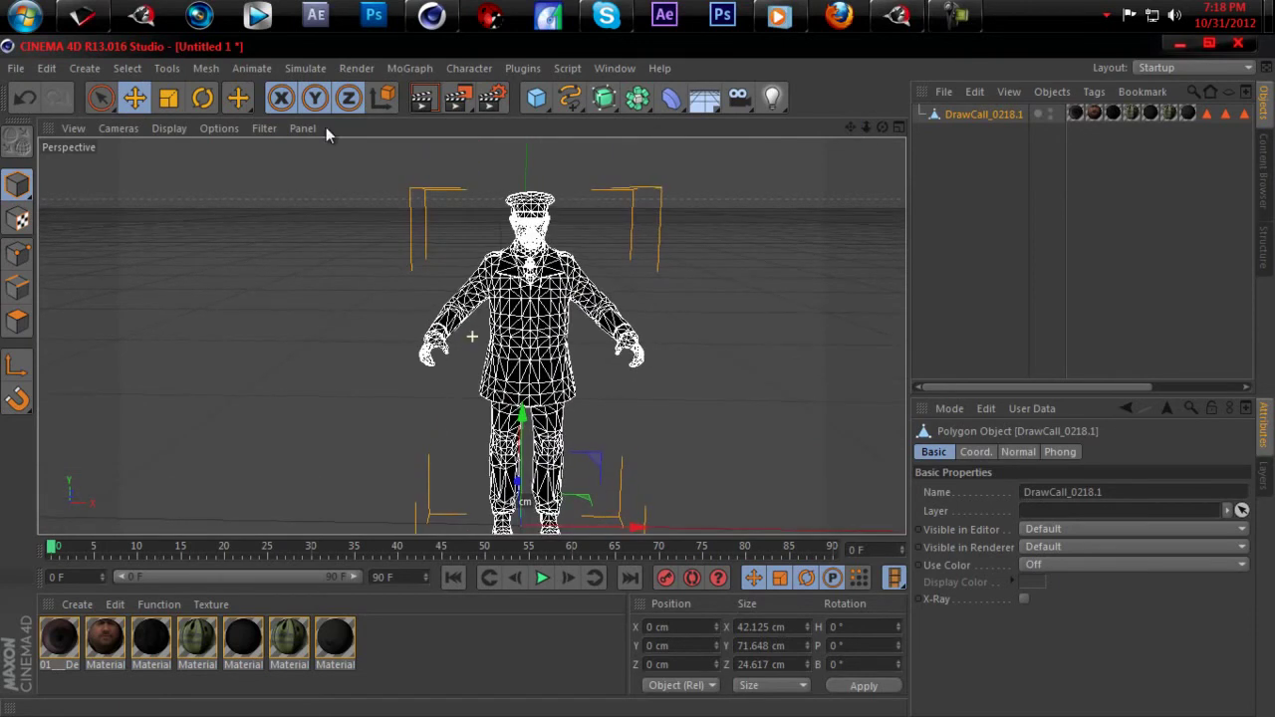
click(412, 99)
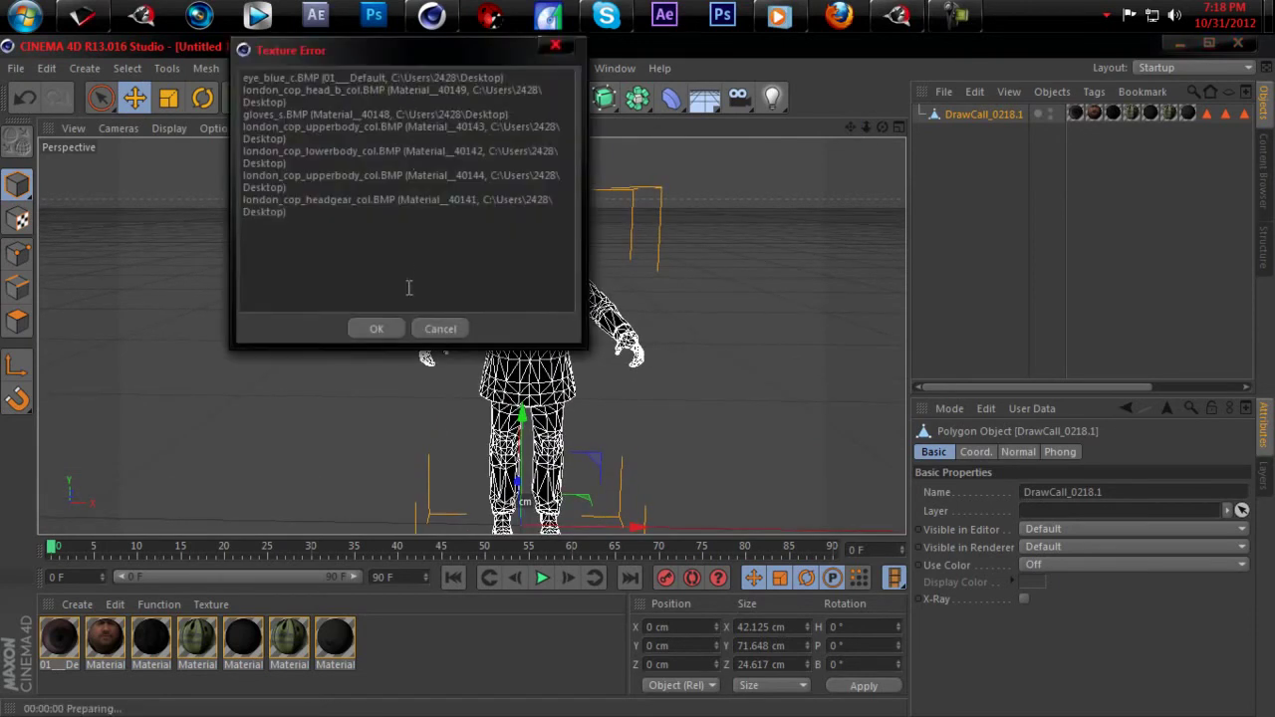
click(377, 330)
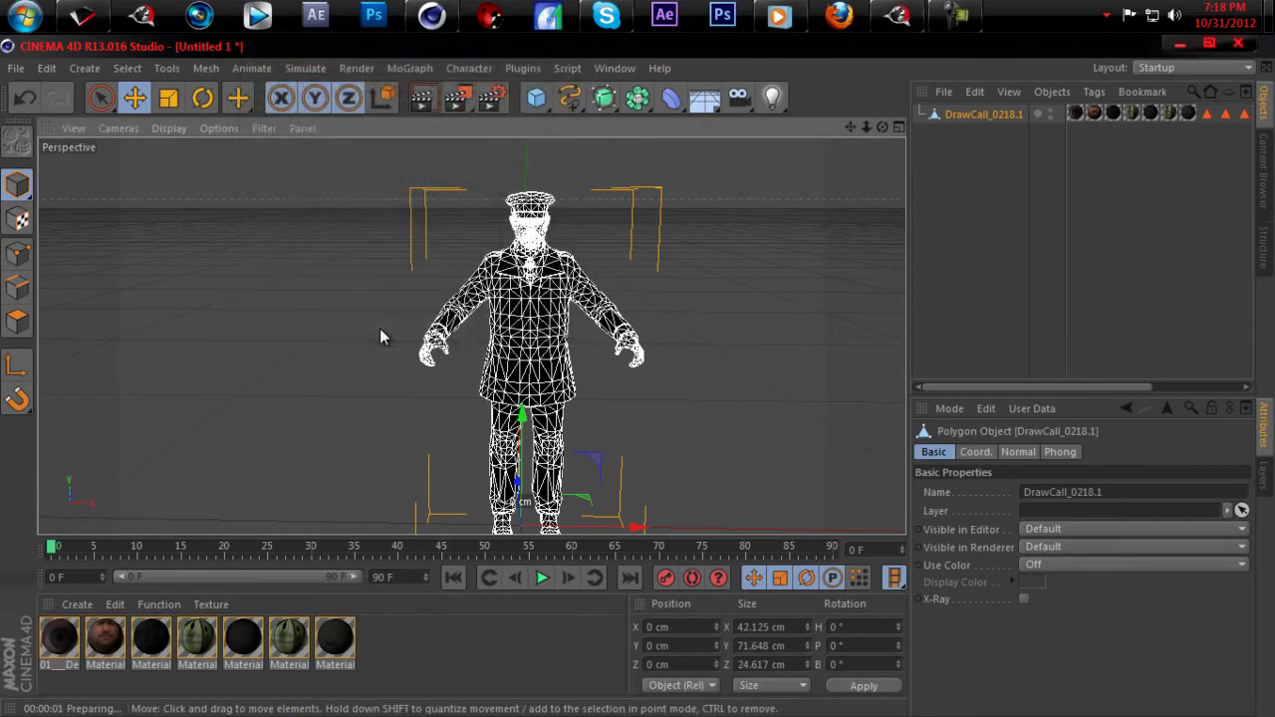
- Relink the 01___Default material's color texture to eye_blue_c.BMP in London Cop's Textures folder, without copying the image to the project location
click(70, 630)
click(449, 658)
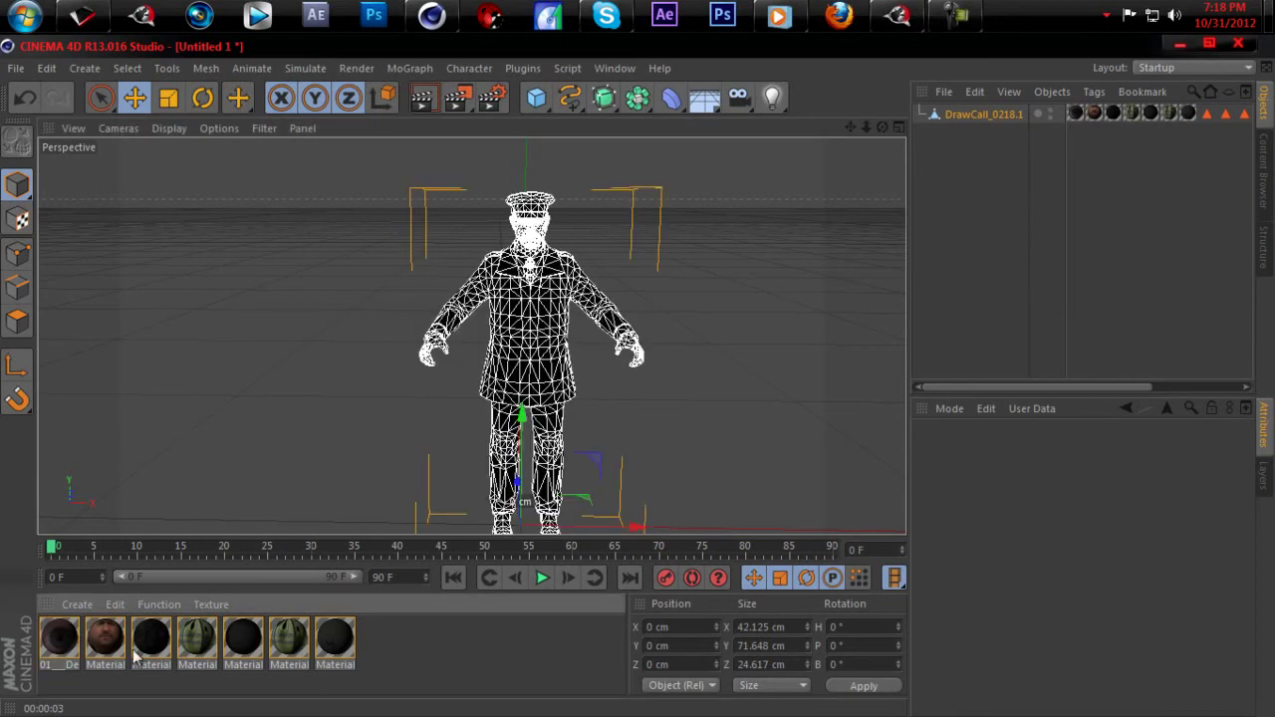
double_click(68, 632)
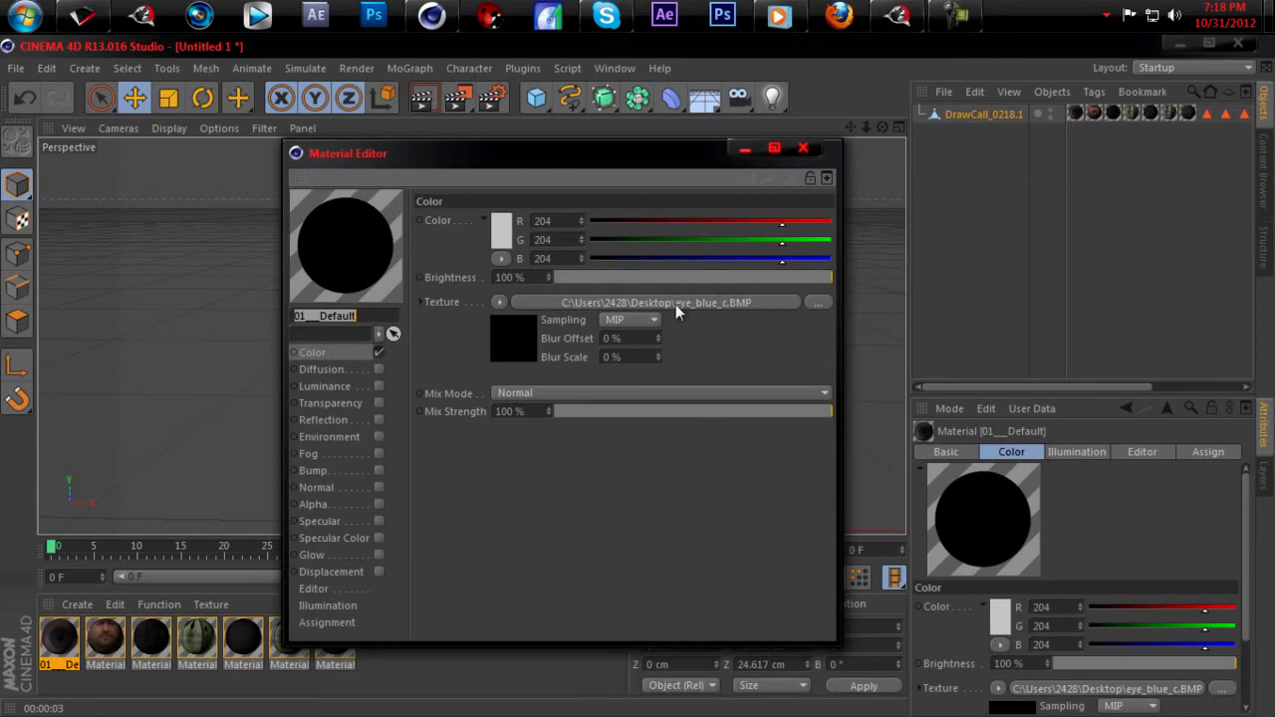
click(817, 302)
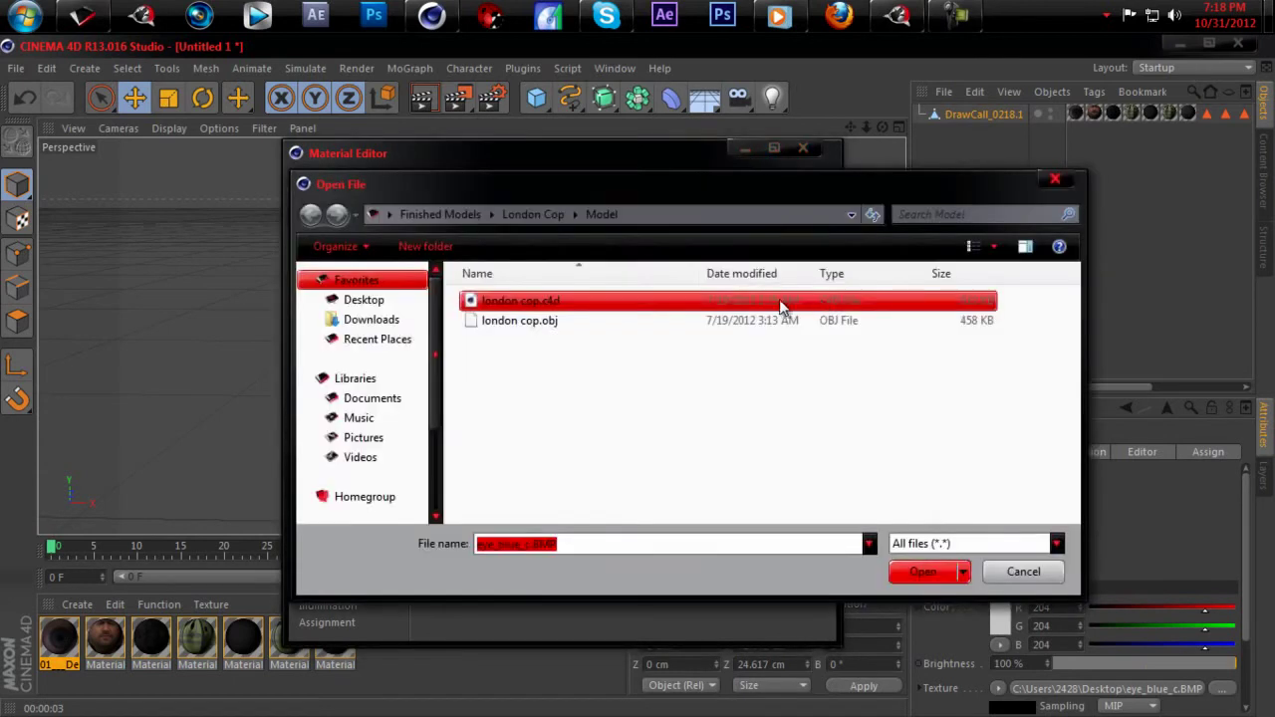
click(534, 215)
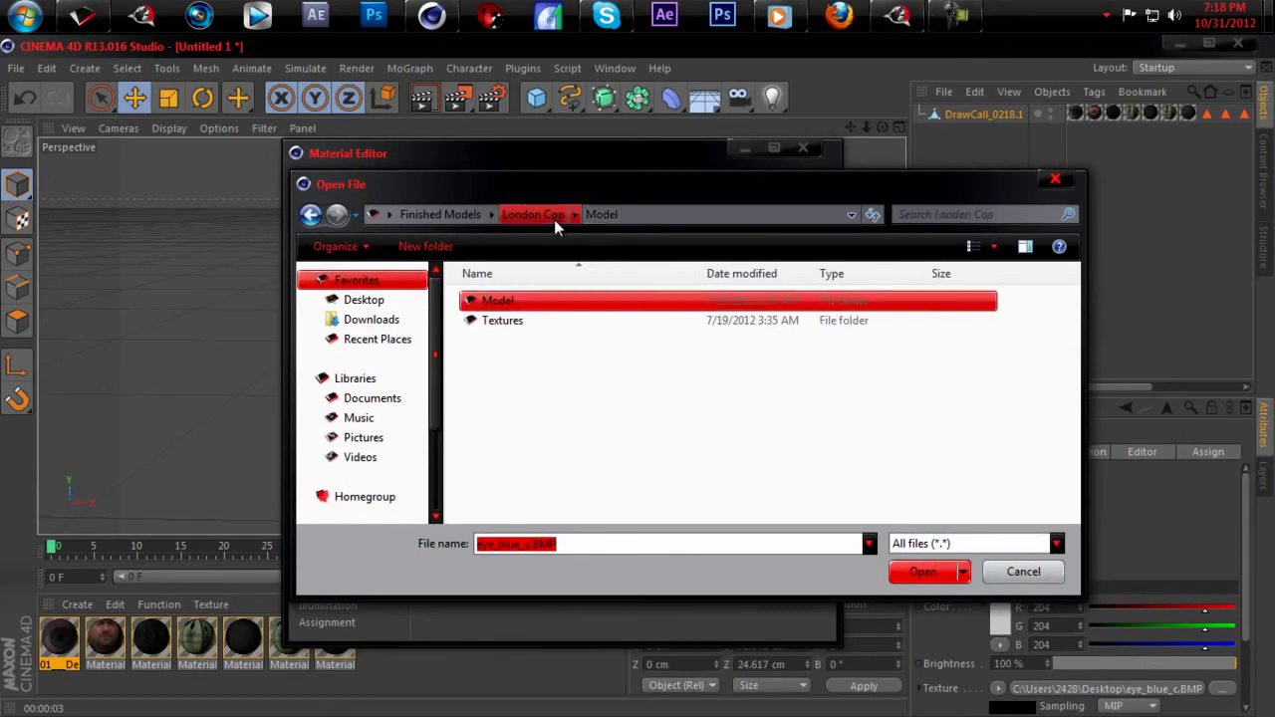
click(564, 332)
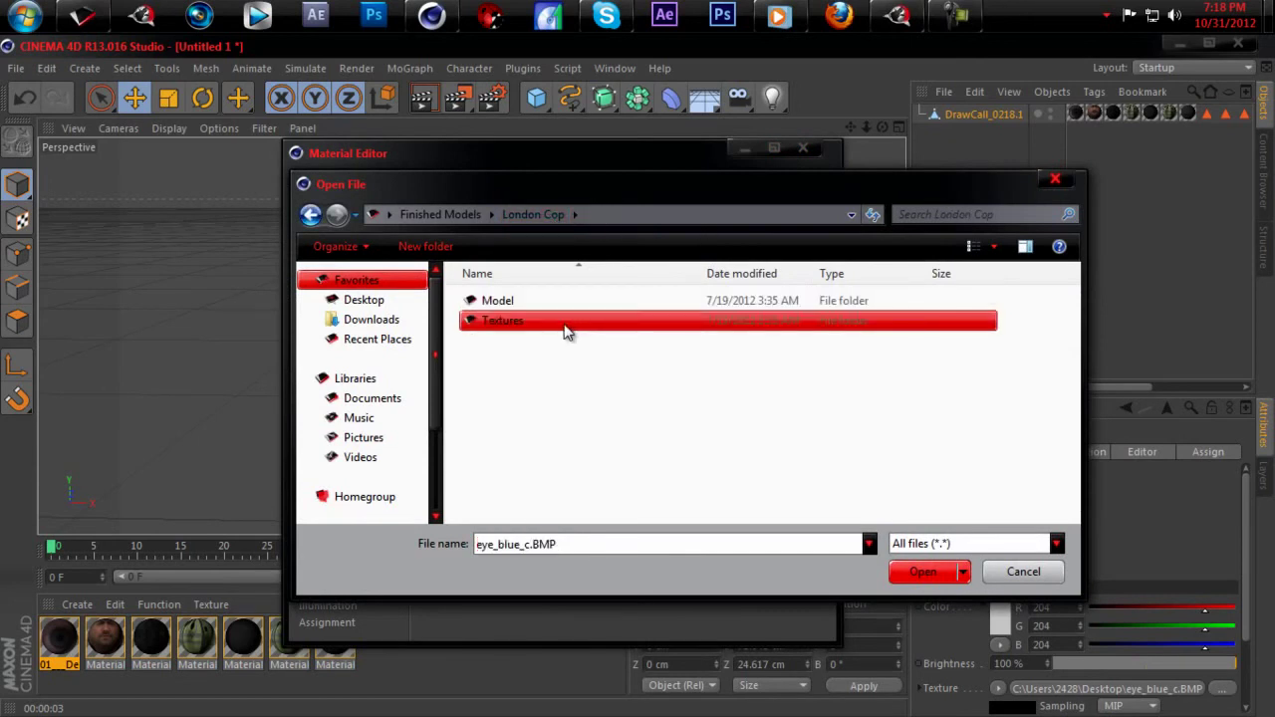
double_click(564, 333)
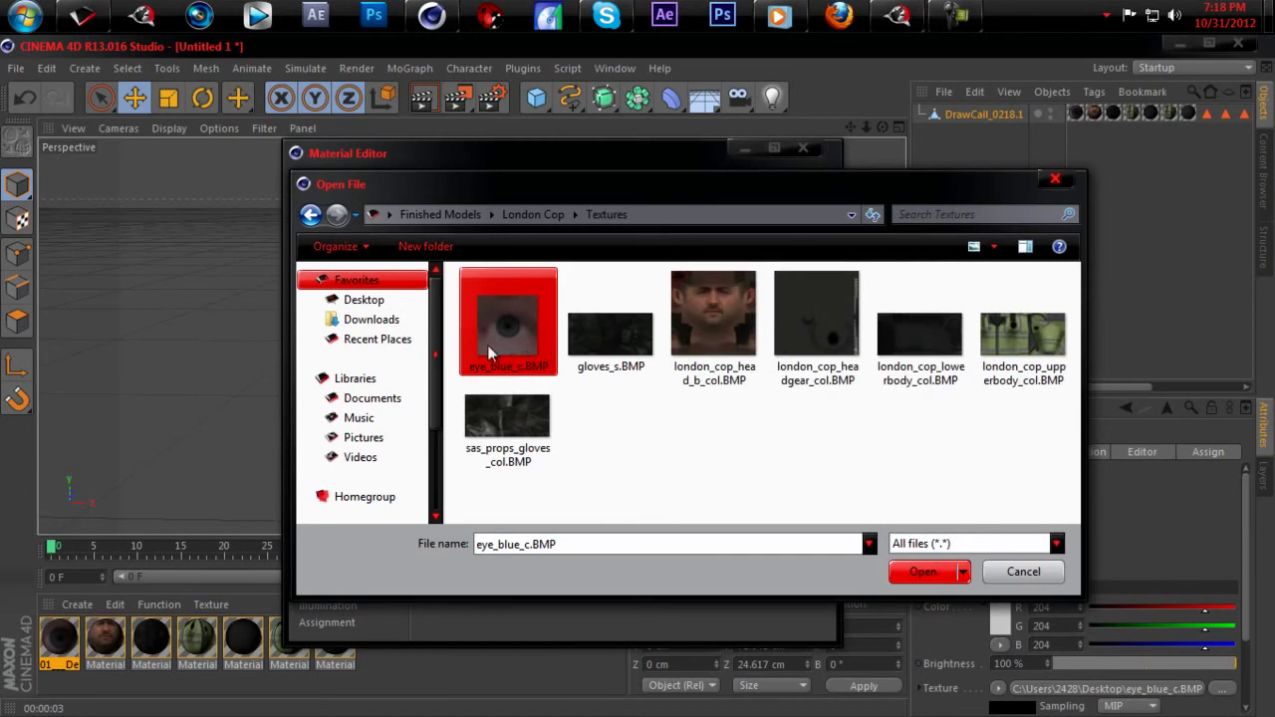
click(517, 346)
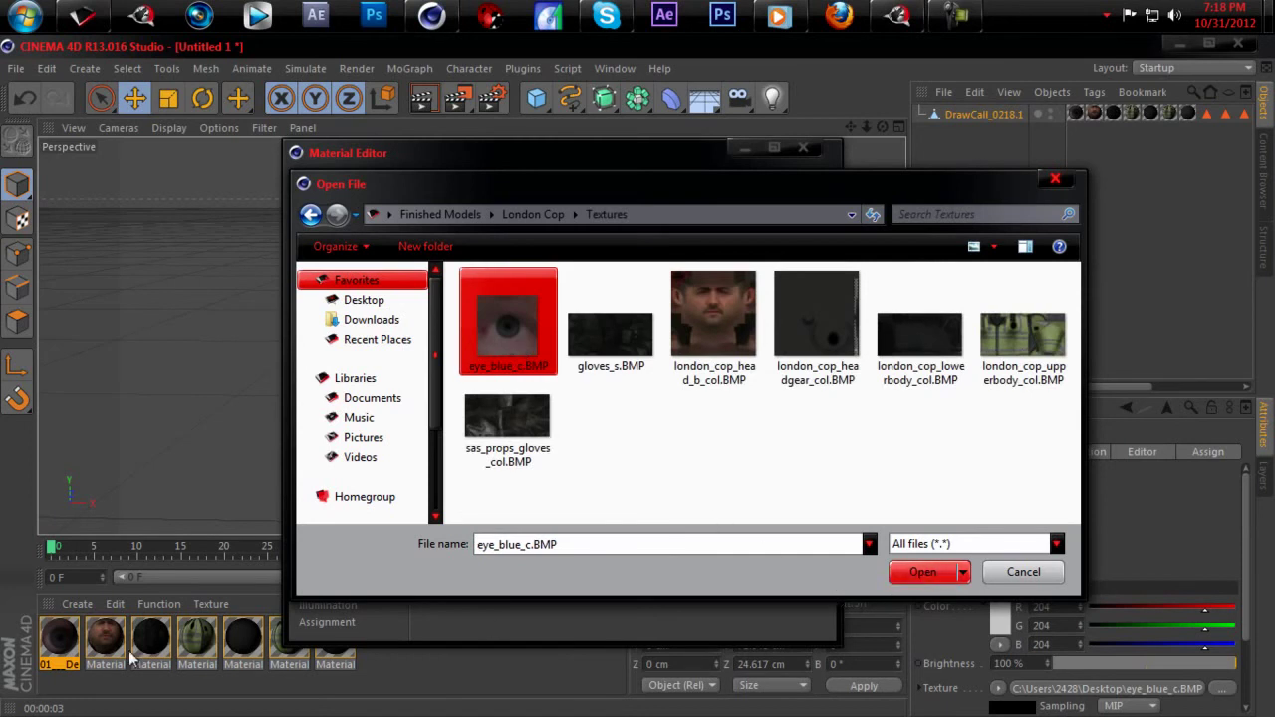
click(917, 570)
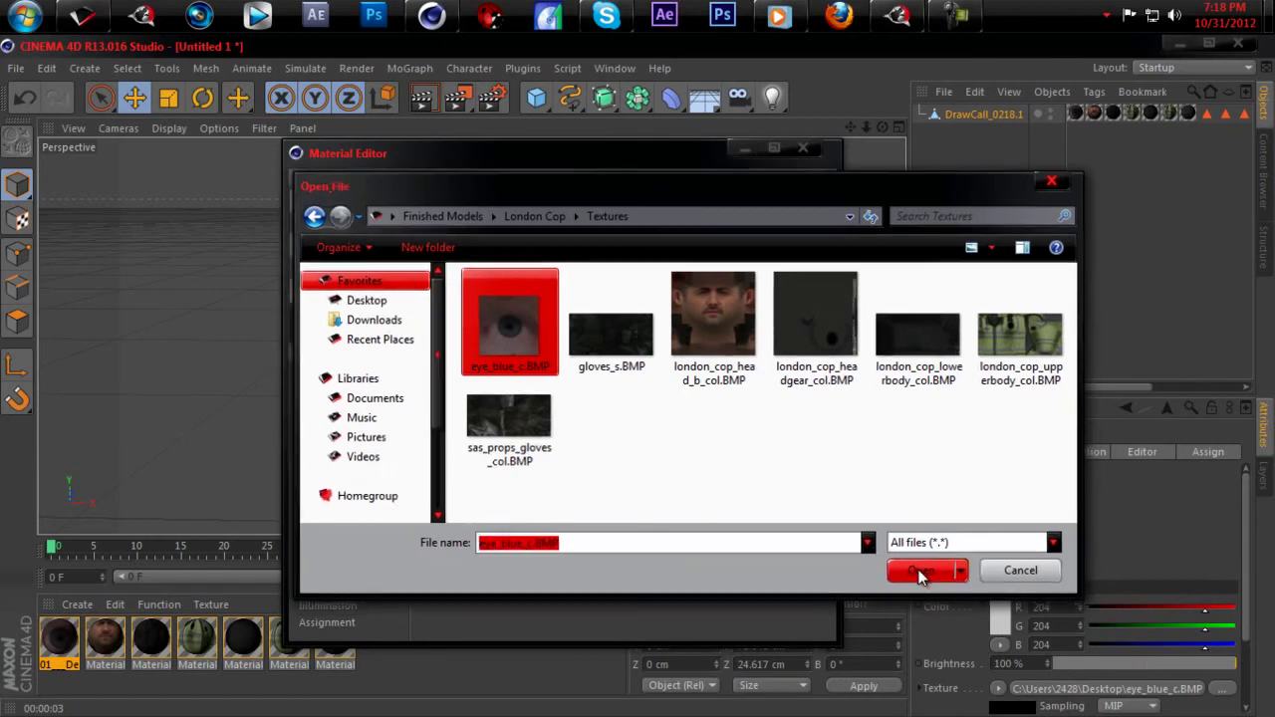
click(749, 454)
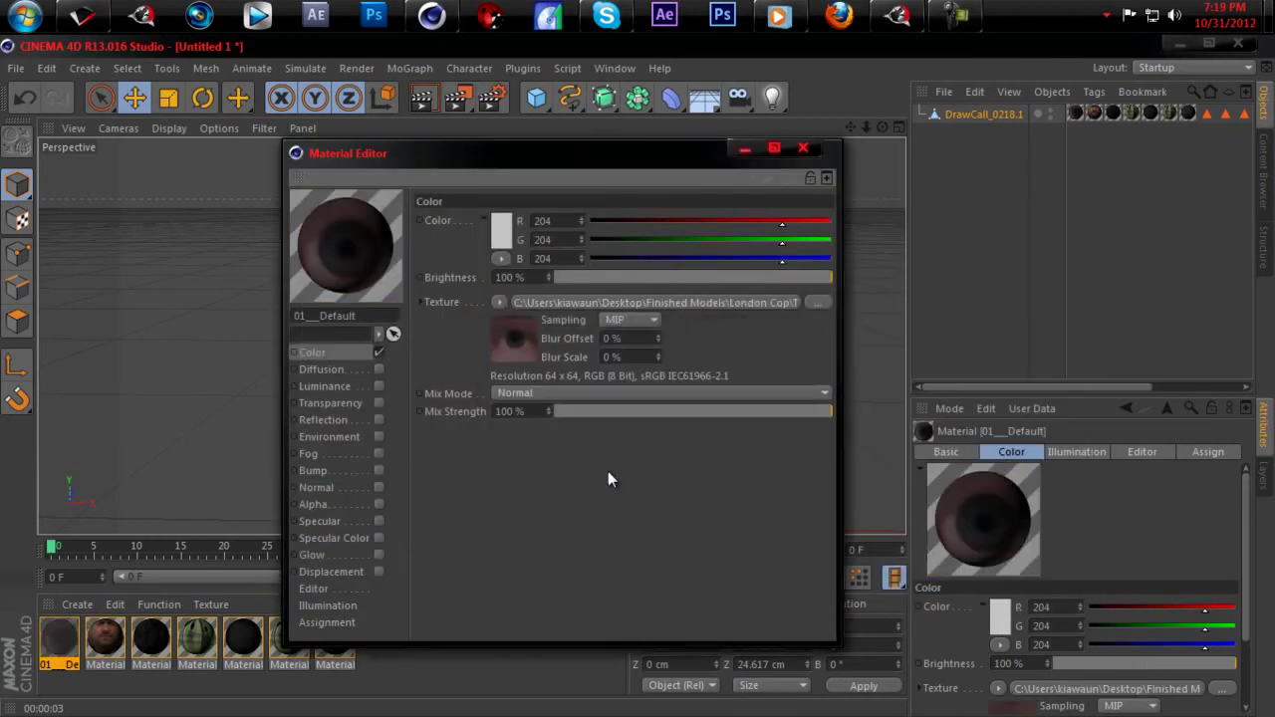
- Relink Material__40149's color texture to london_cop_head_b_col.BMP in the Textures folder, without creating a project copy
click(106, 634)
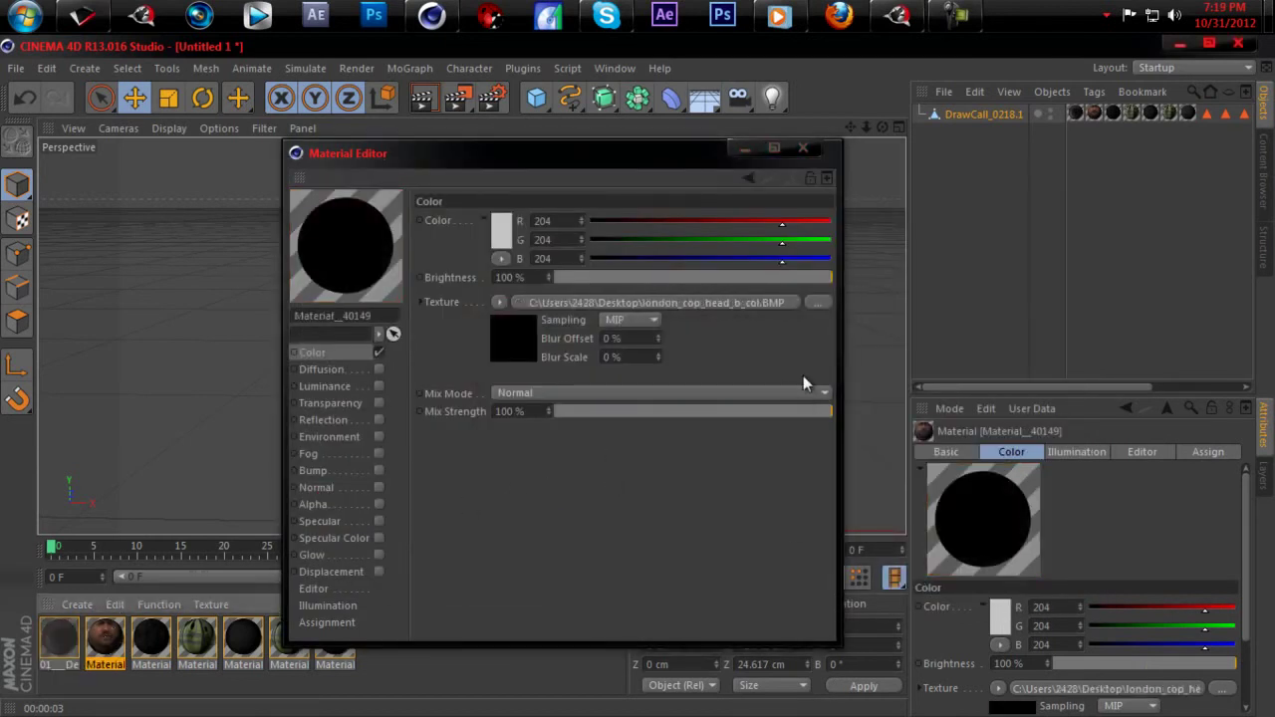
click(817, 303)
click(730, 361)
click(923, 575)
click(746, 454)
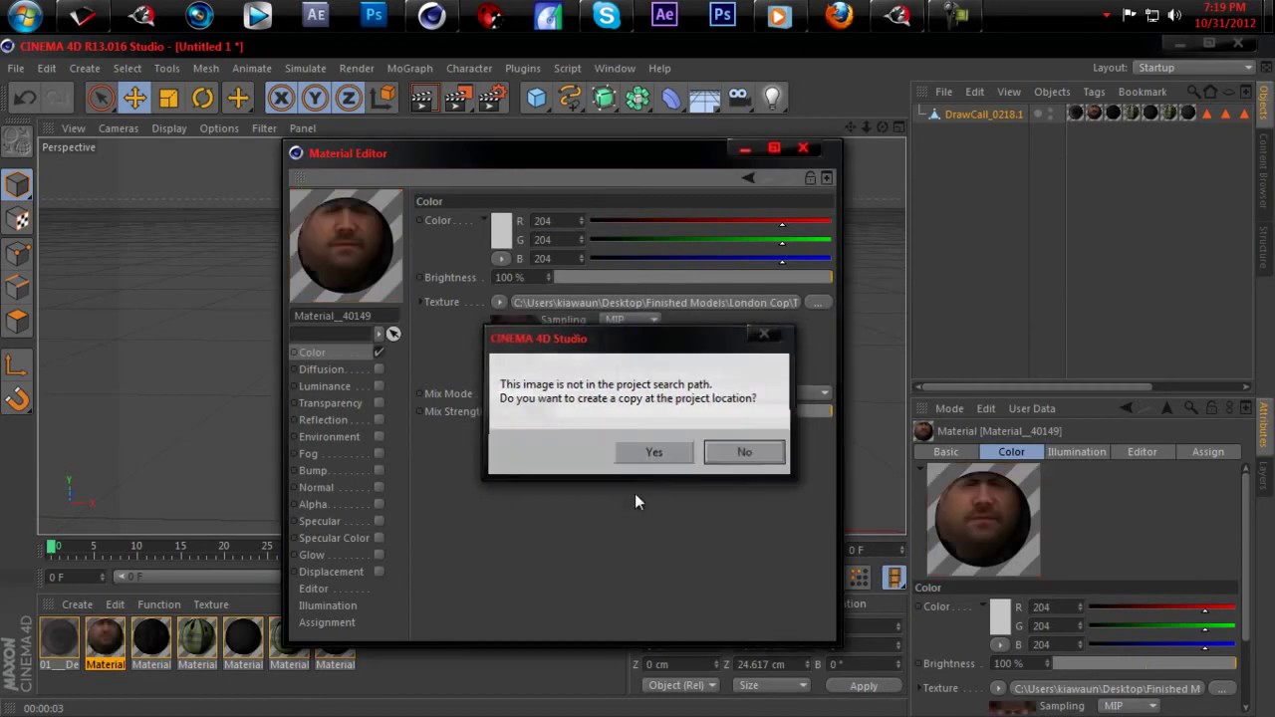
- Relink Material__40148's color texture to gloves_s.BMP in the Textures folder, declining the project copy
click(148, 640)
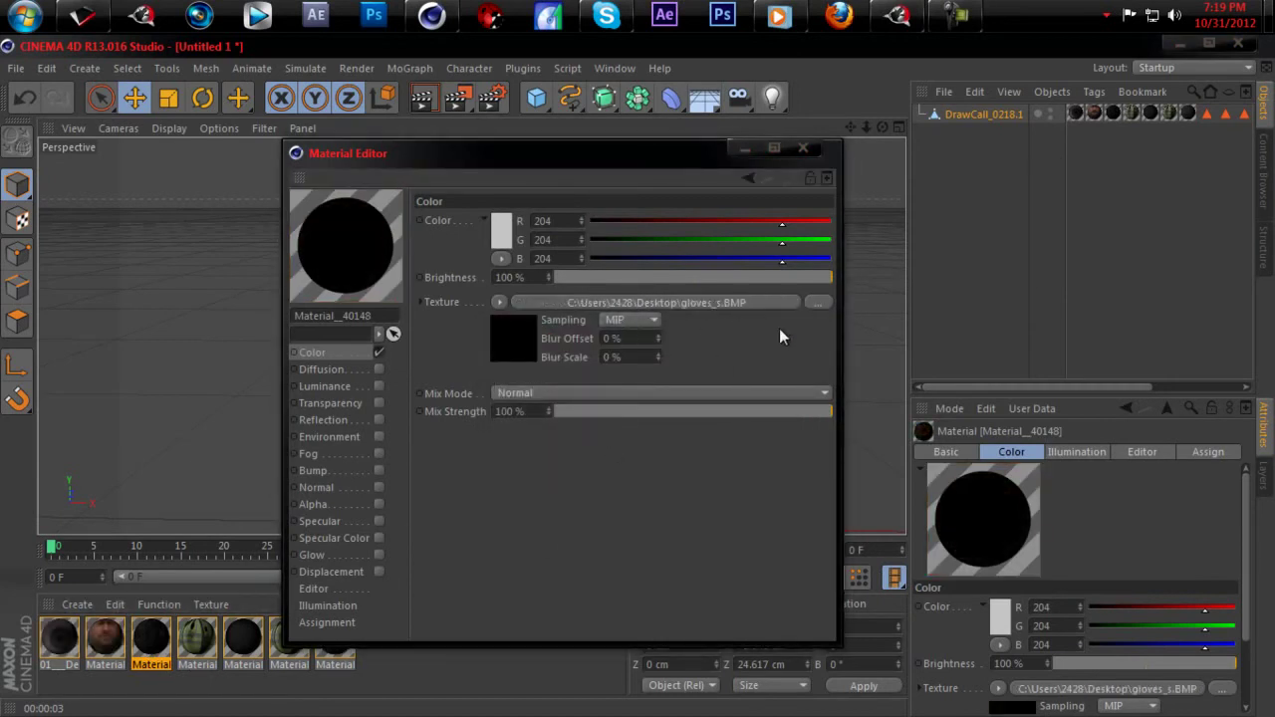
click(813, 303)
click(930, 576)
click(745, 453)
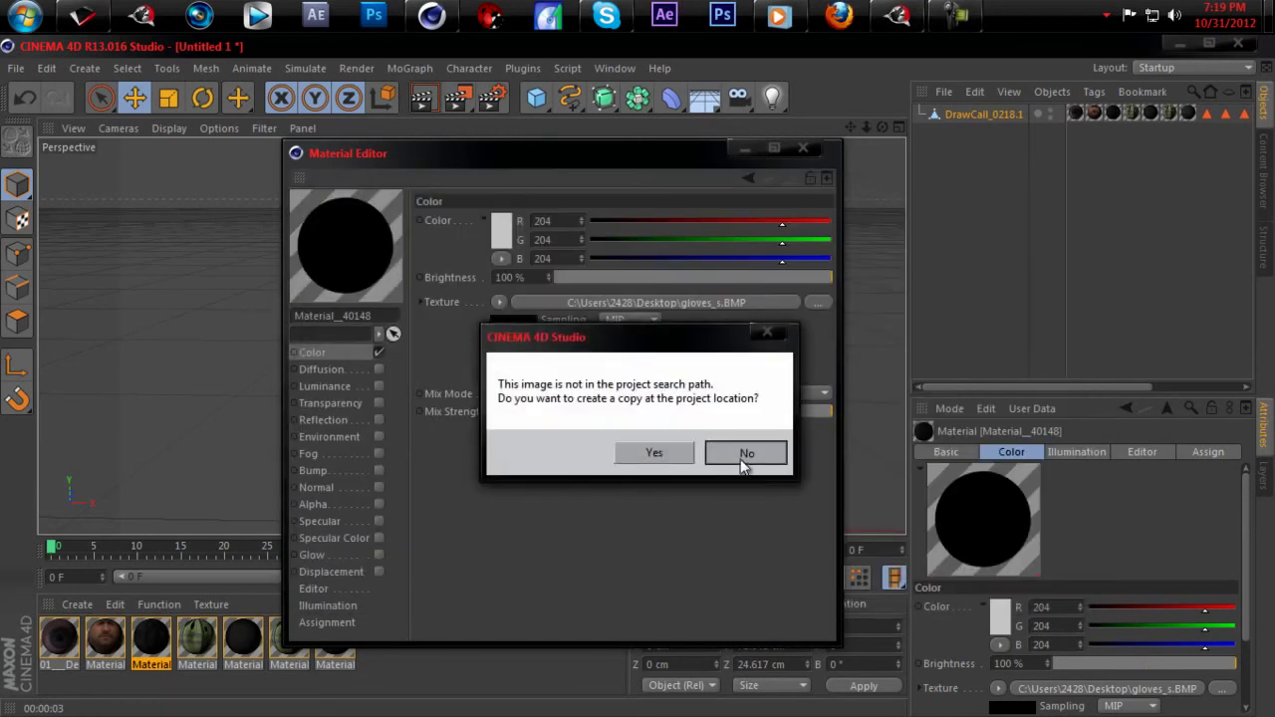
- Relink Material__40143's color texture to london_cop_upperbody_col.BMP in the Textures folder, declining the project copy
click(203, 644)
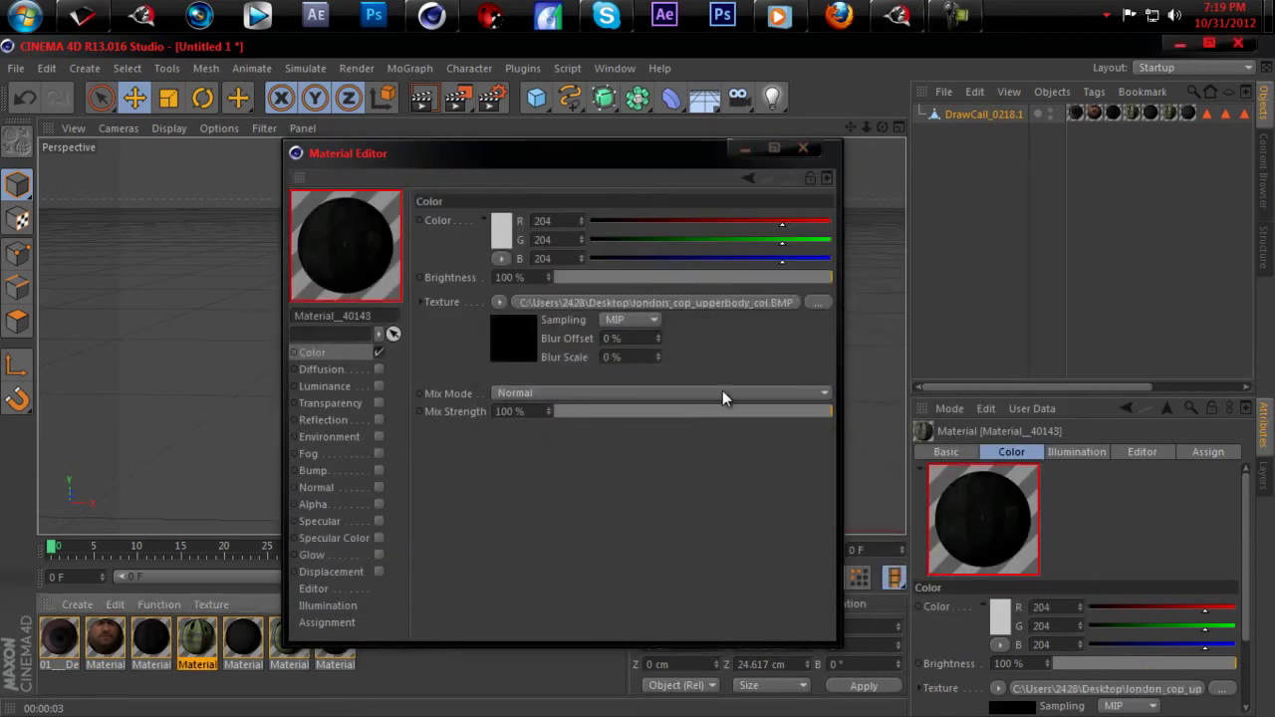
click(822, 304)
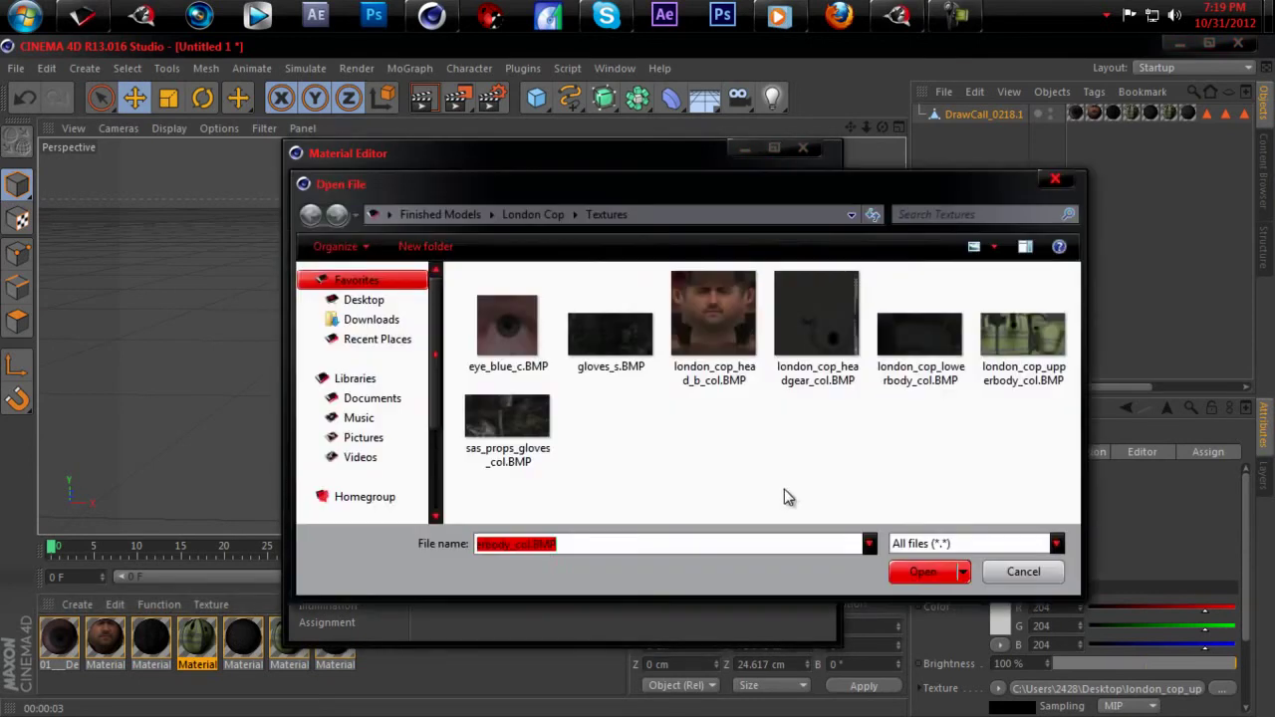
click(994, 369)
click(915, 571)
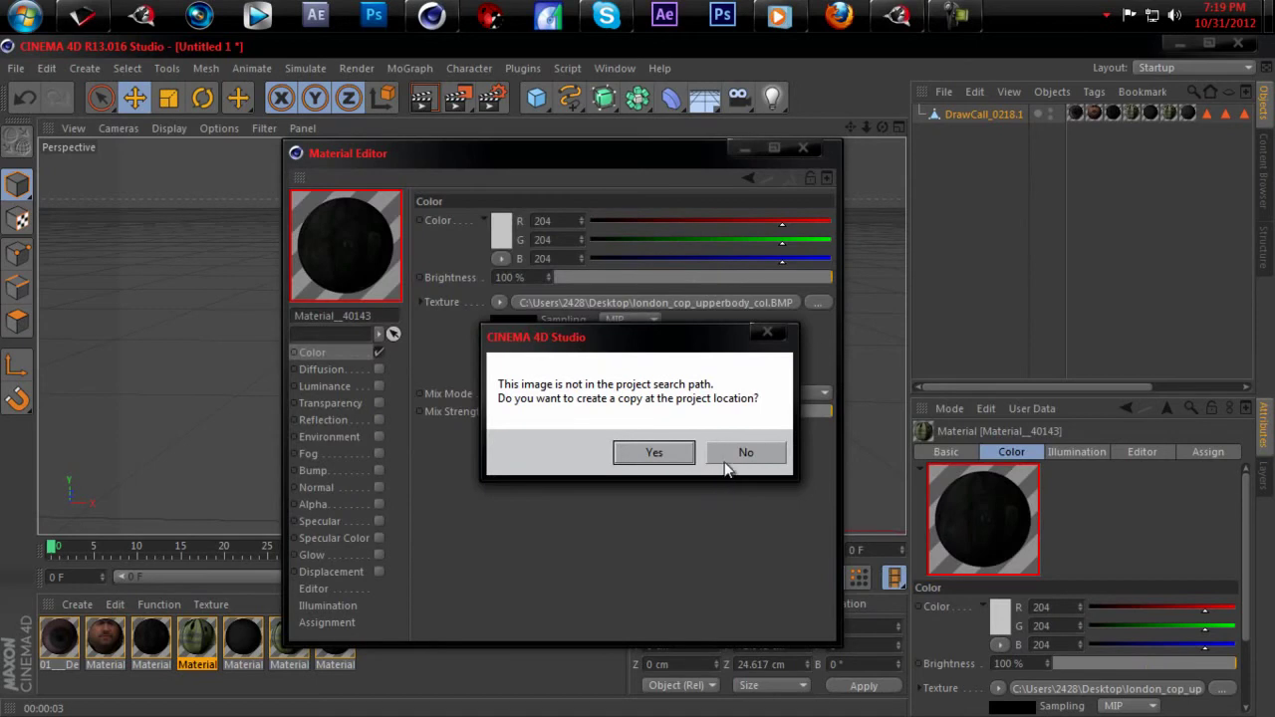
click(724, 460)
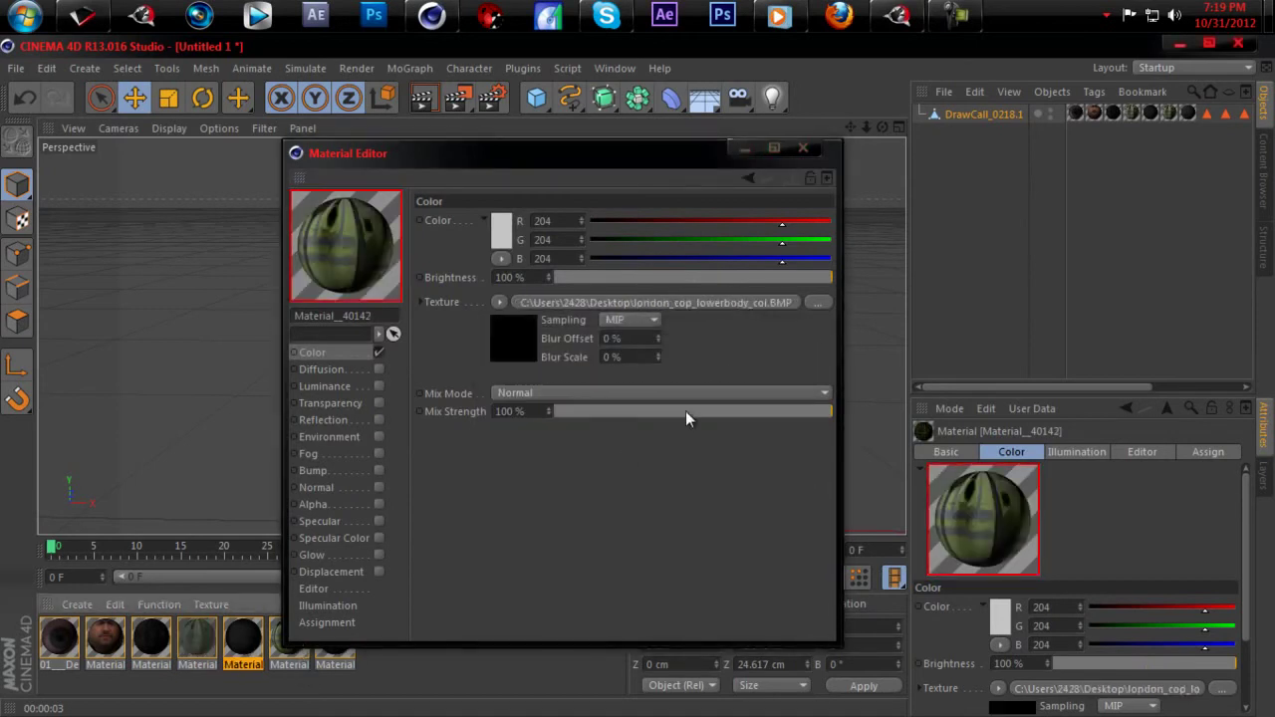
- Relink Material__40142's color texture to london_cop_lowerbody_col.BMP in the Textures folder, declining the project copy
click(817, 304)
click(1046, 365)
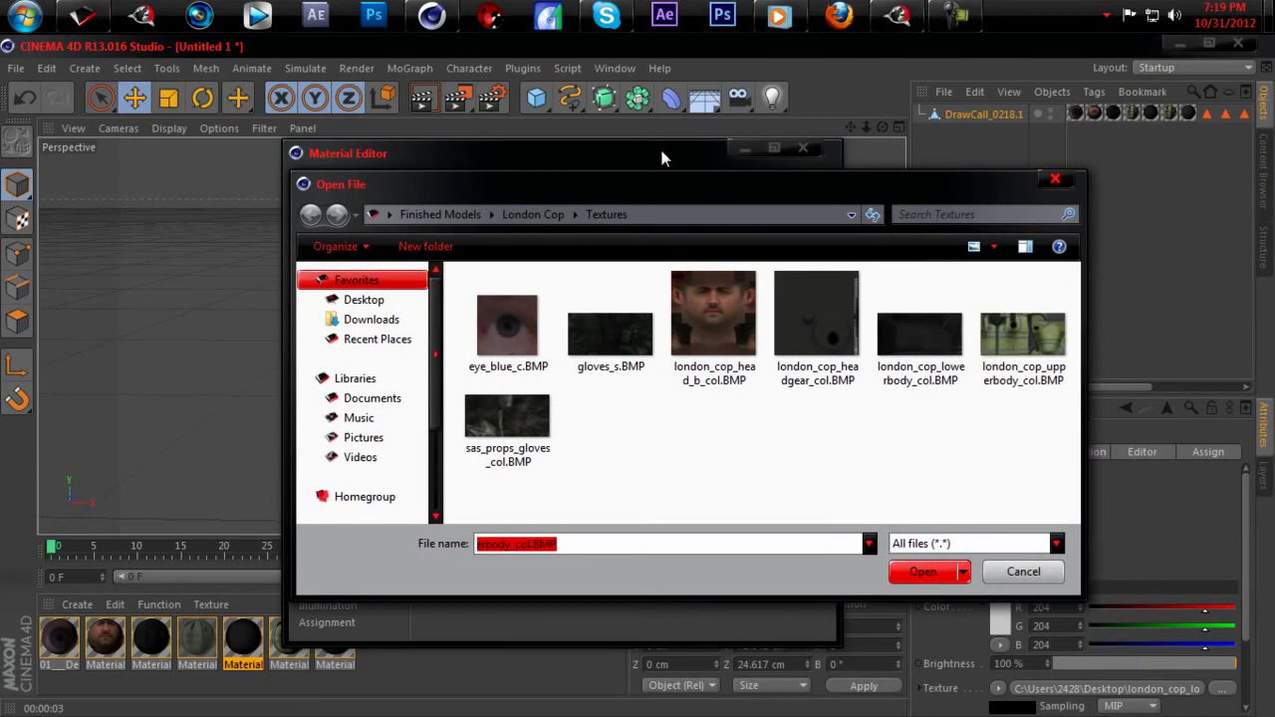
drag(657, 182, 620, 276)
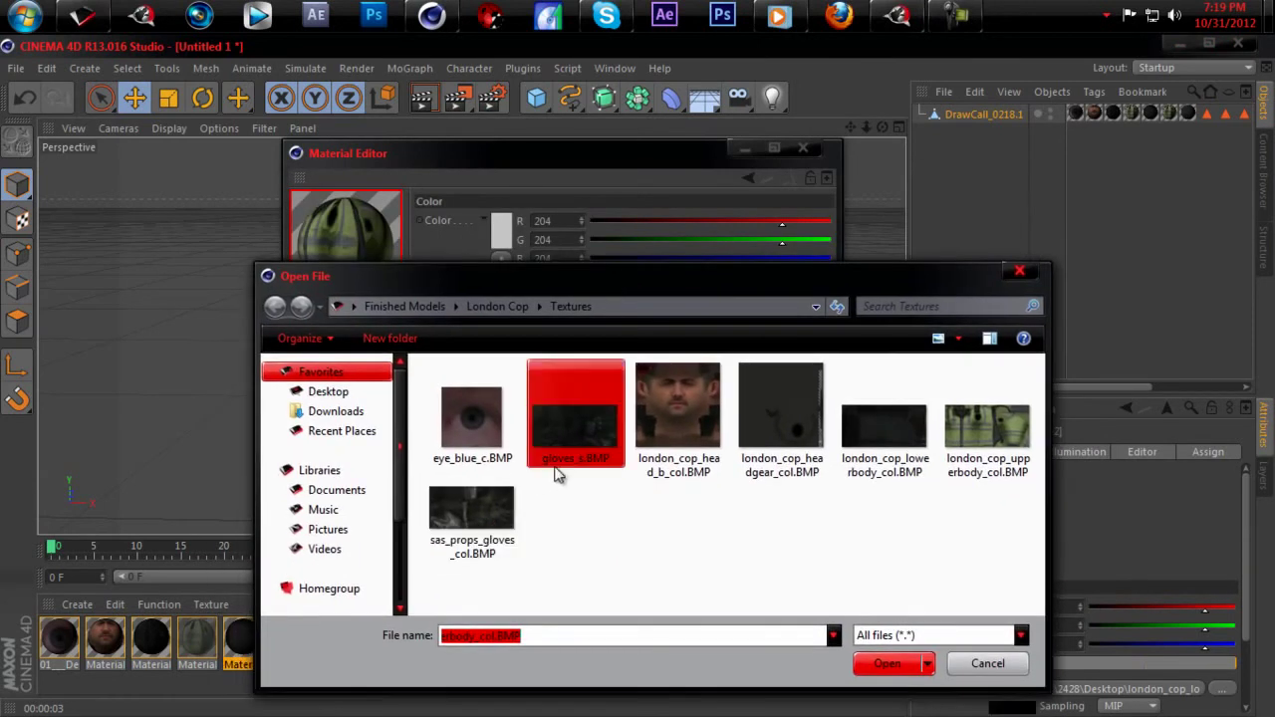
click(885, 478)
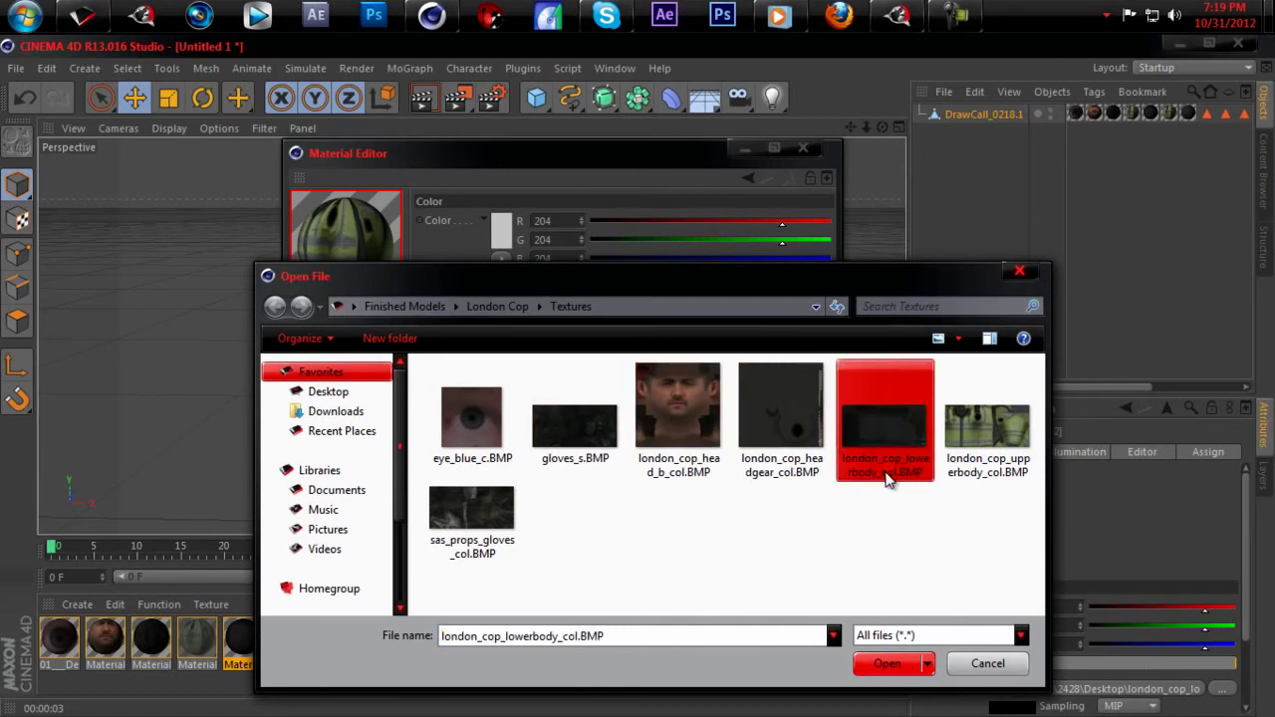
click(893, 672)
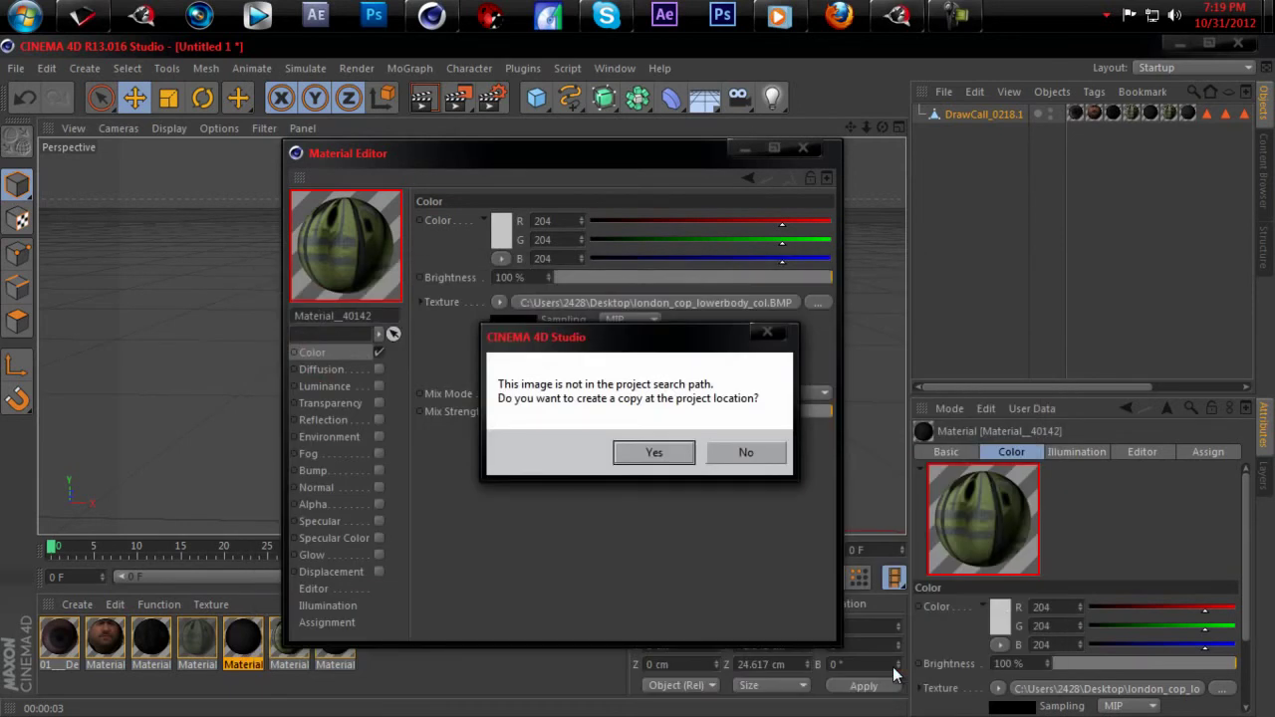
click(719, 454)
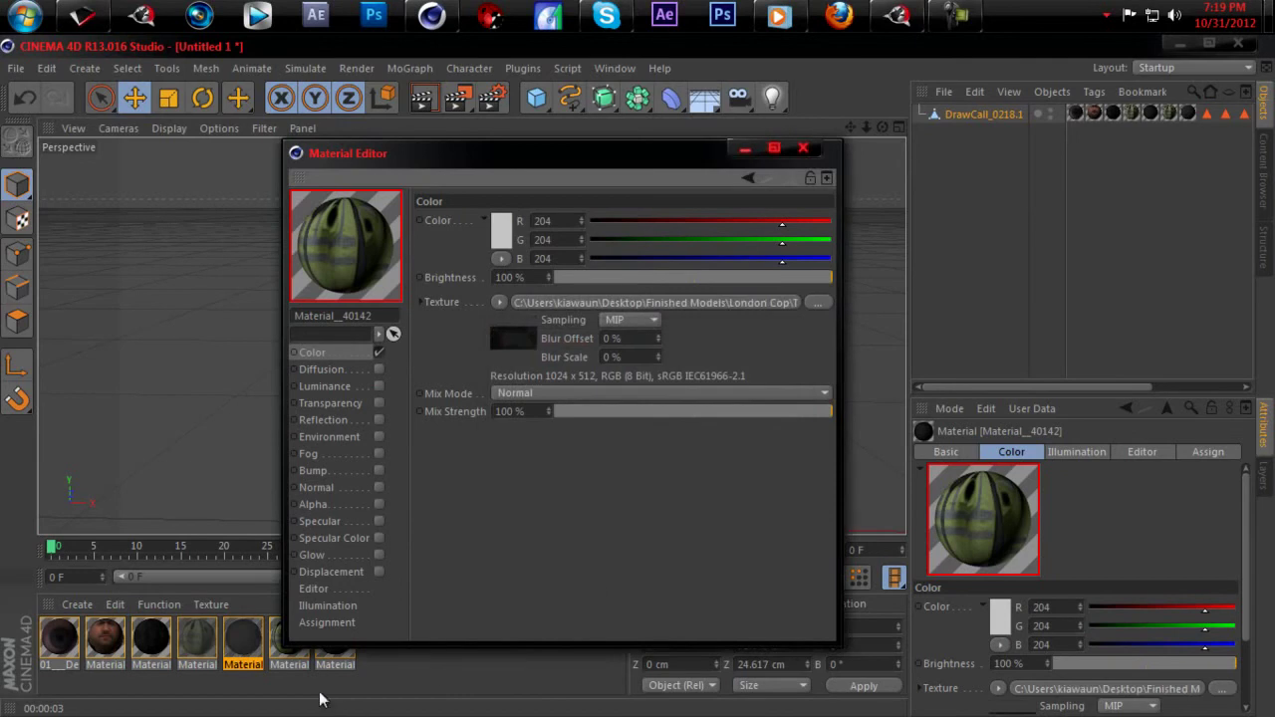
- Relink the second upper-body material, Material__40144, to london_cop_upperbody_col.BMP in the Textures folder, without a project copy
click(287, 658)
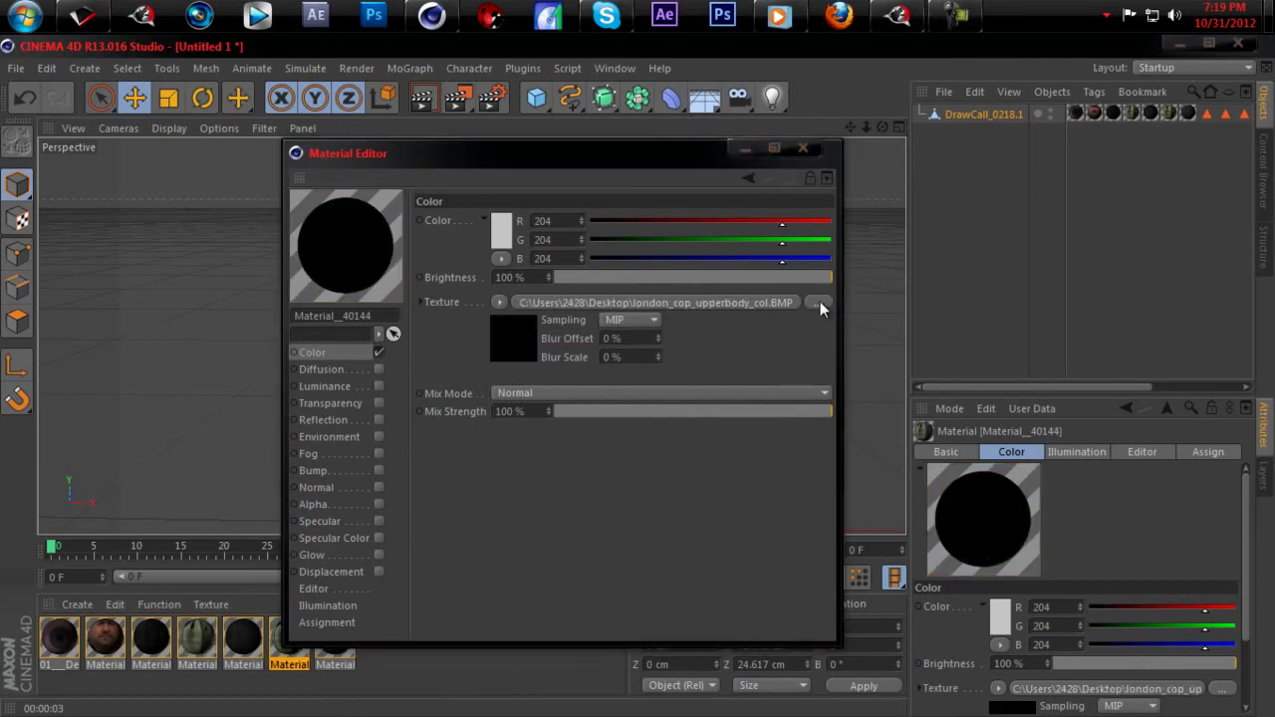
click(818, 302)
click(885, 668)
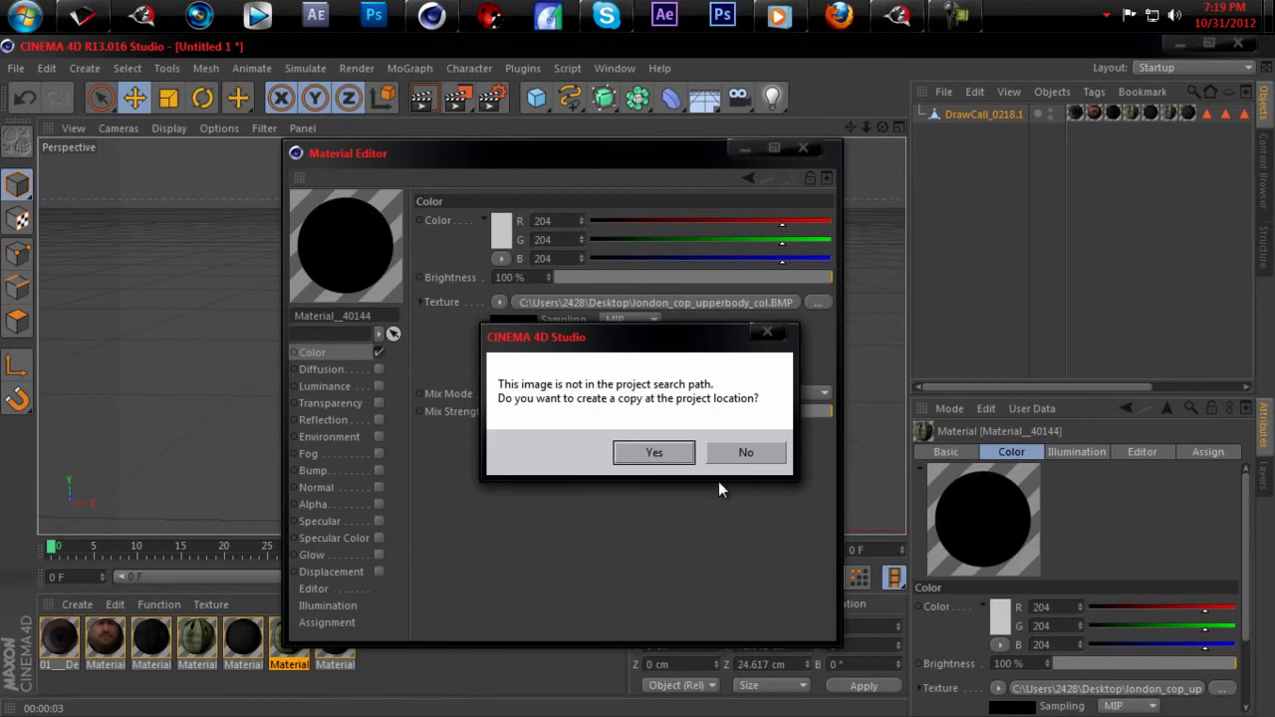
click(747, 452)
- Relink Material__40141's color texture to london_cop_headgear_col.BMP in the Textures folder without a project copy, and close the Material Editor
click(337, 665)
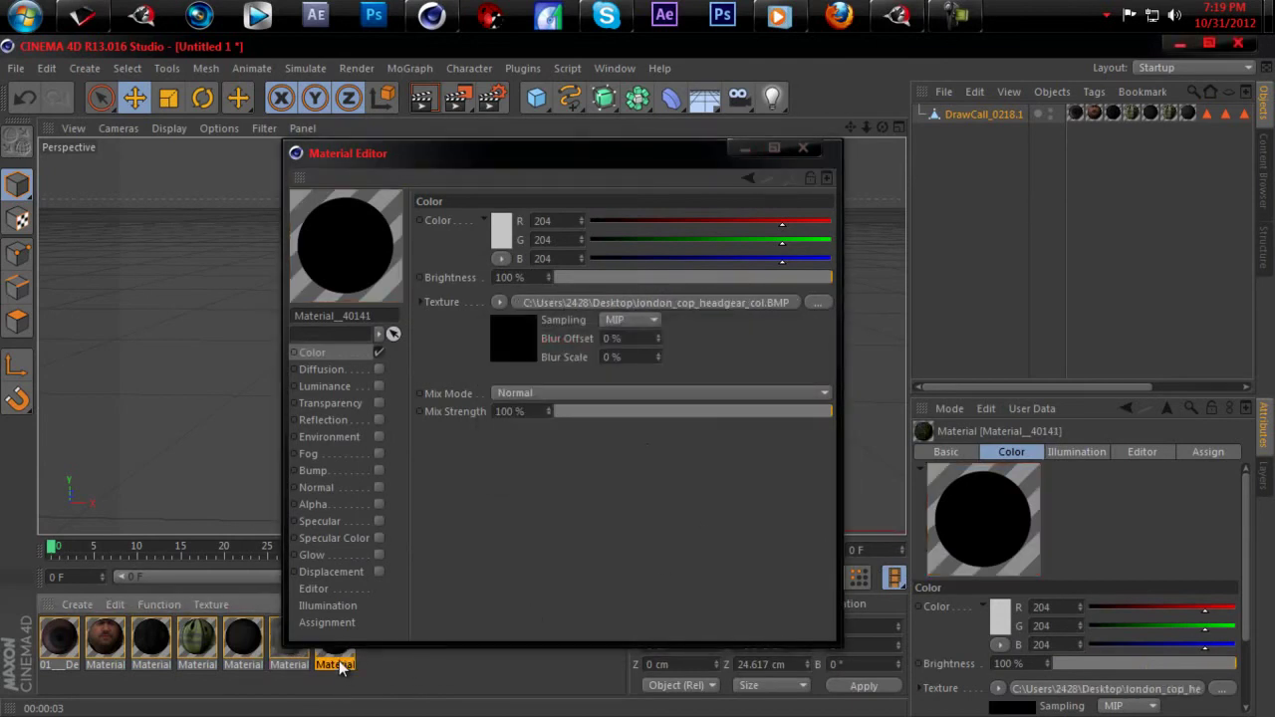
click(819, 305)
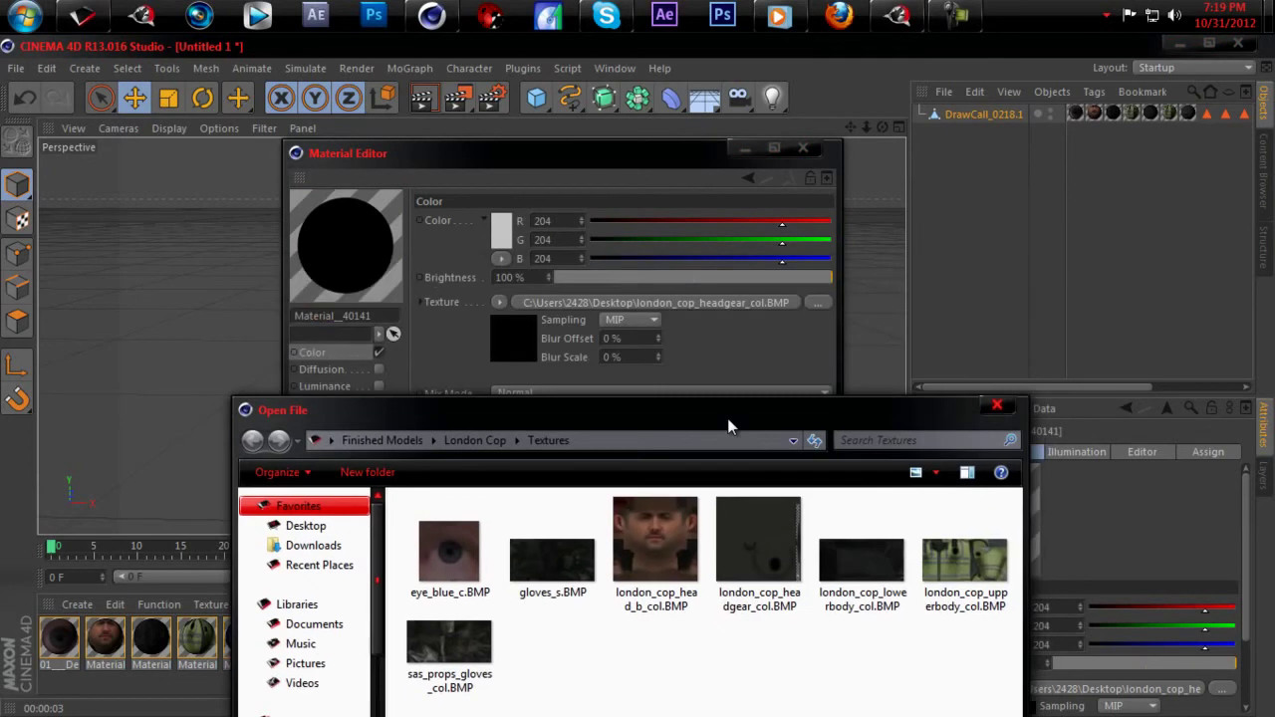
click(740, 480)
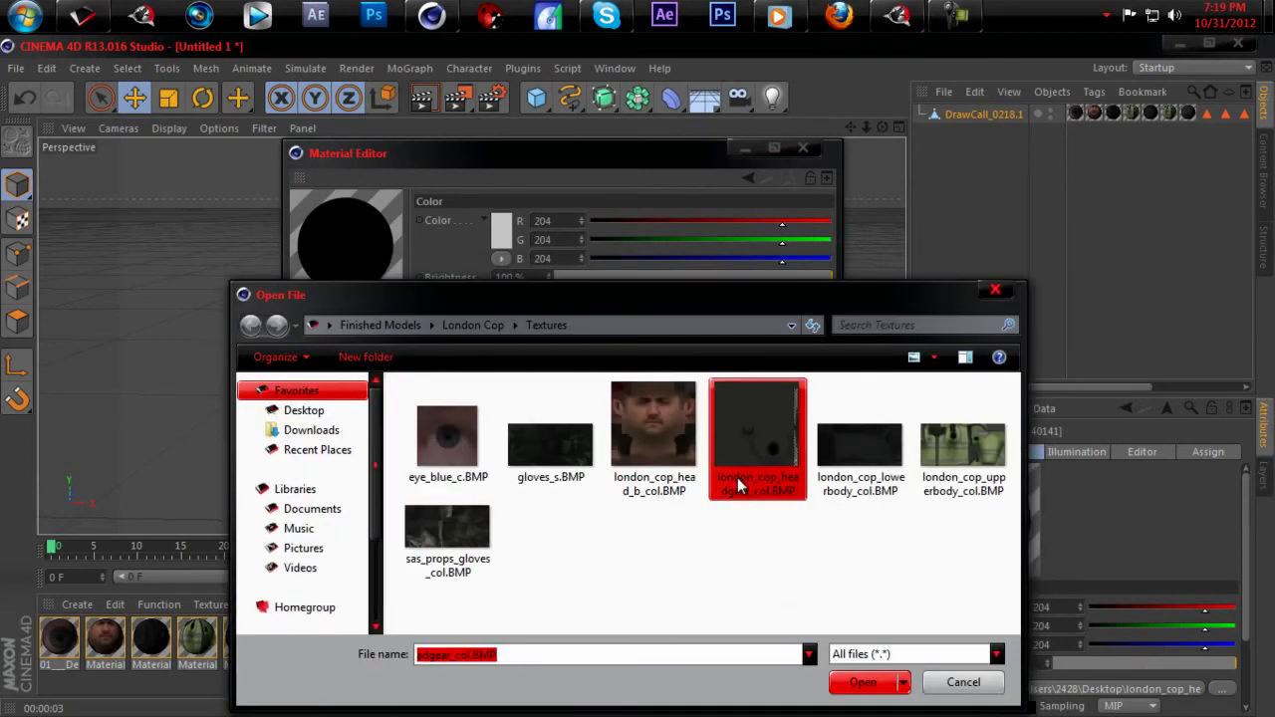
click(859, 683)
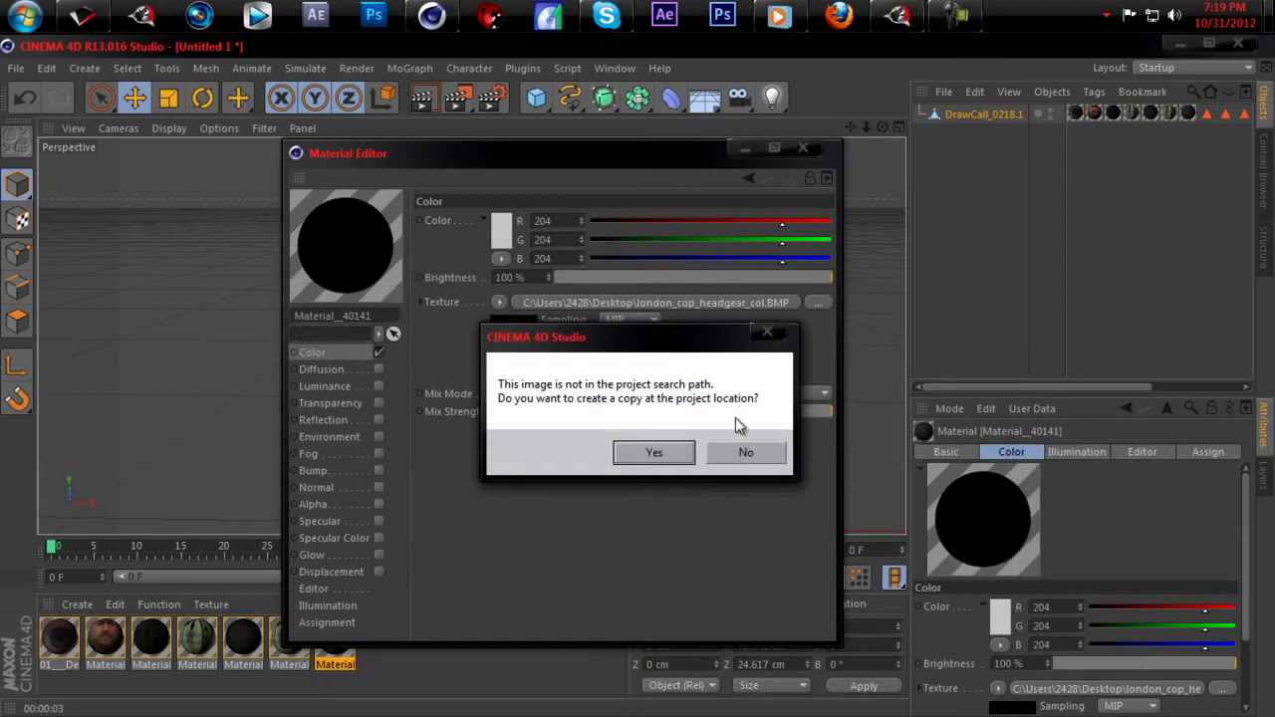
click(742, 453)
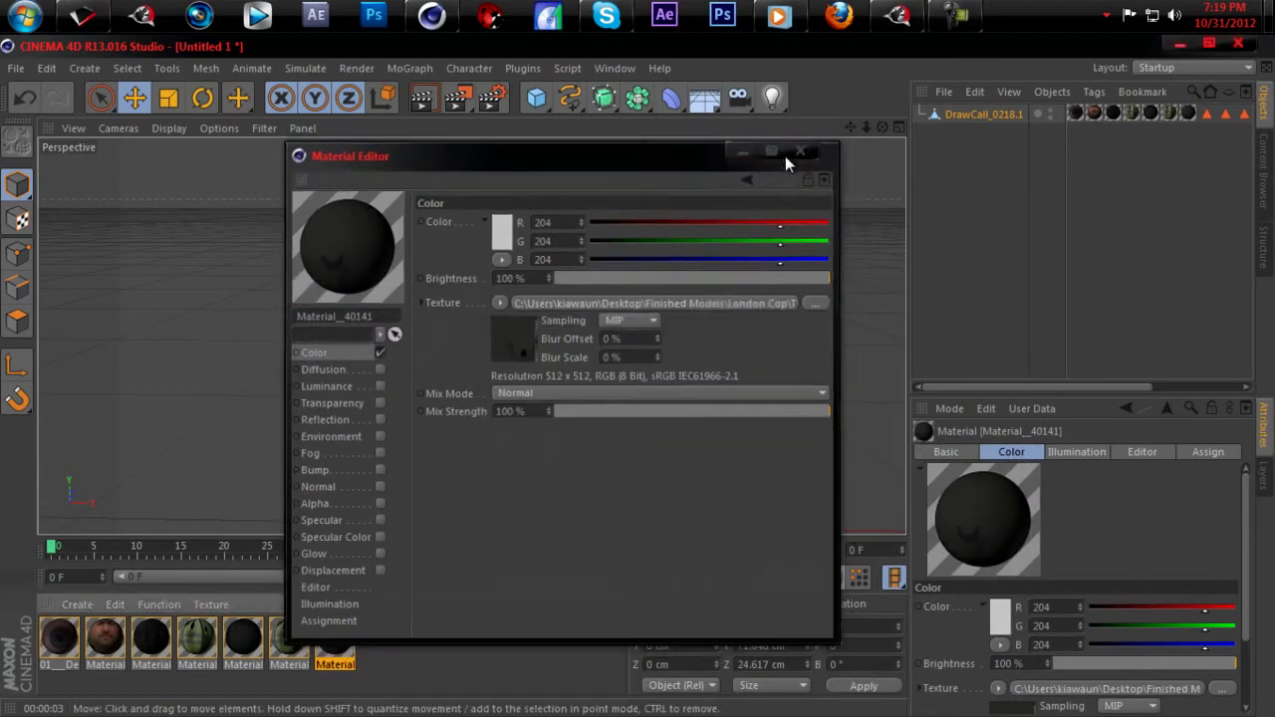
click(803, 149)
- Turn off Ambient Occlusion in the render settings and render the perspective view of the textured cop
click(422, 99)
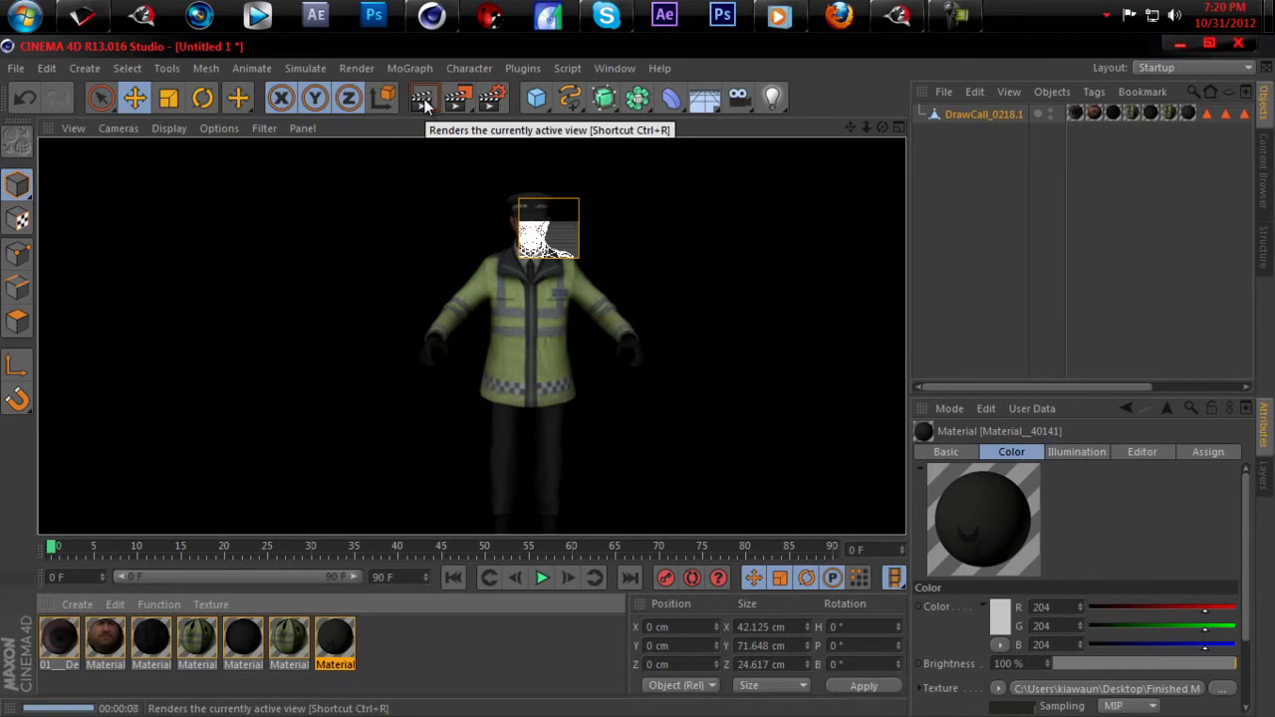
click(493, 100)
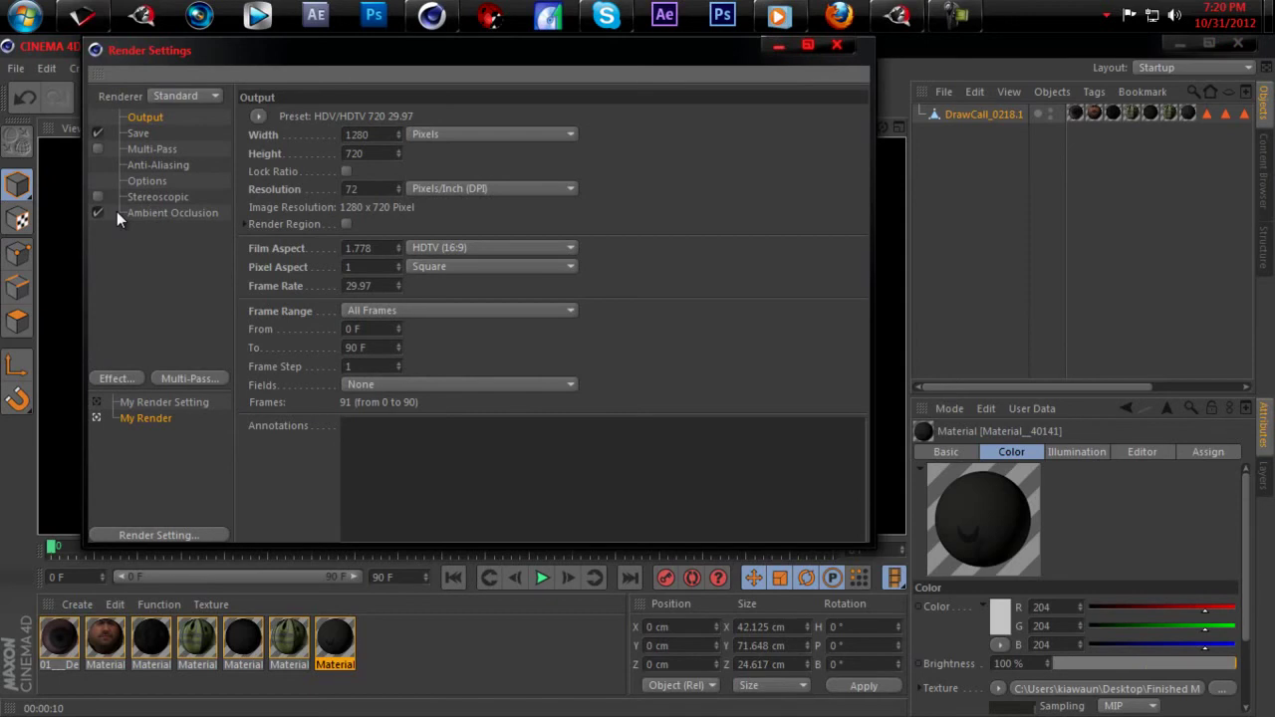
click(97, 213)
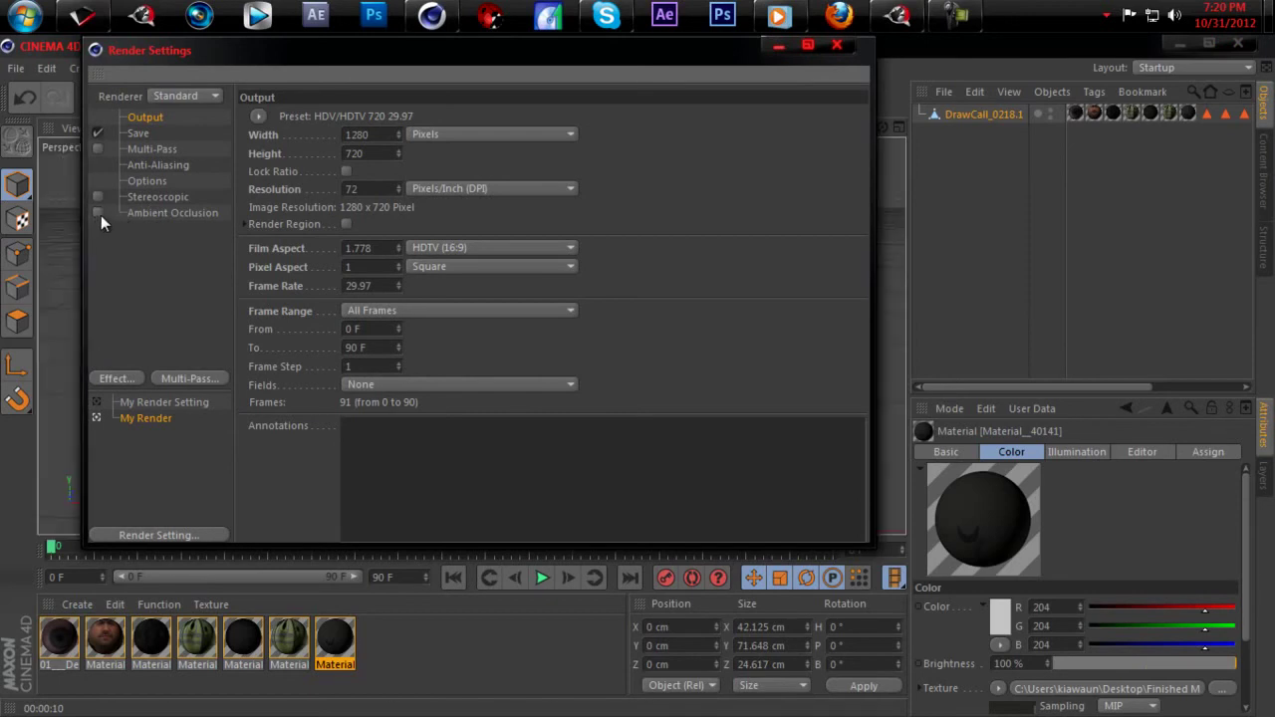
click(837, 45)
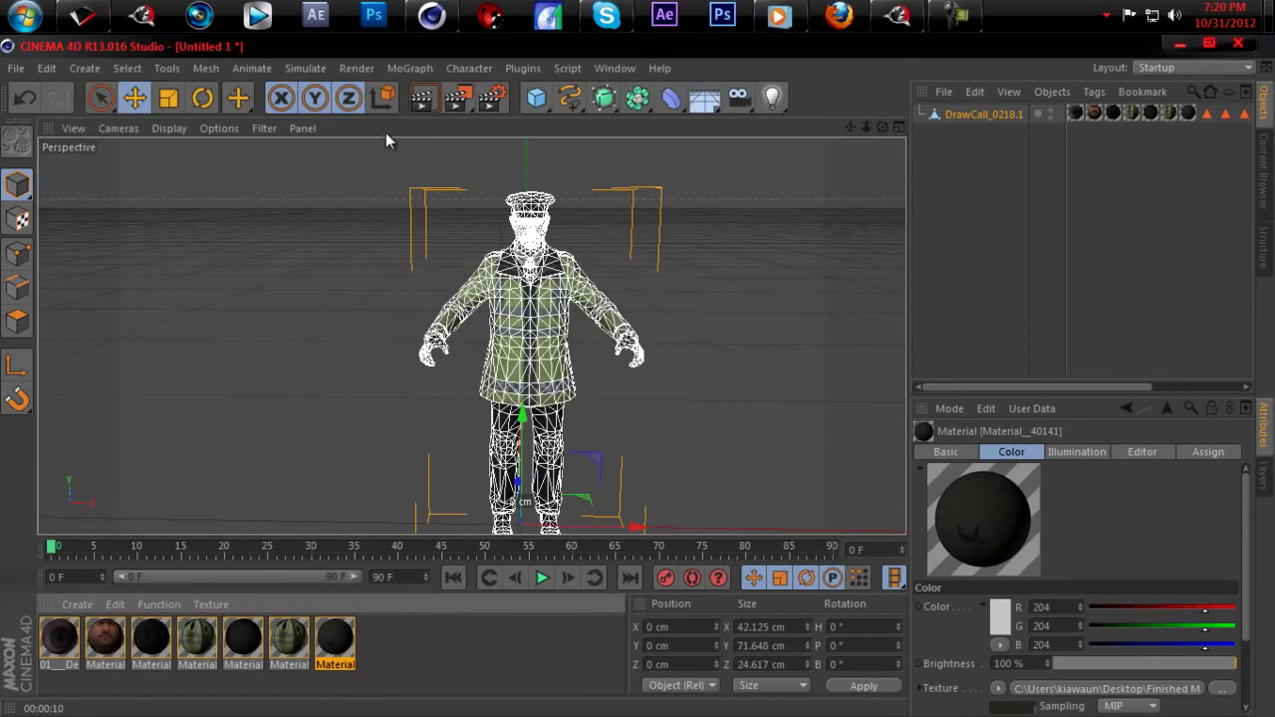
click(425, 104)
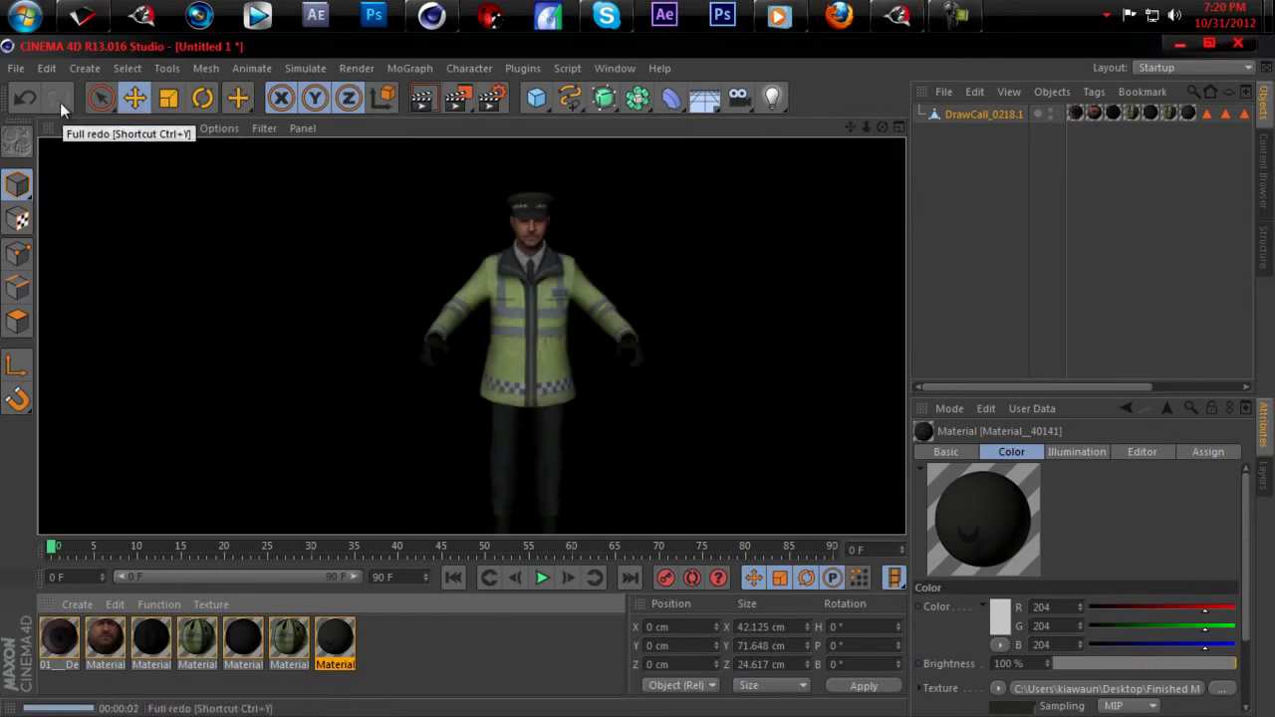
- Merge run1.bvh from the Desktop into the scene with an import scale of 0.97 centimeters
click(18, 75)
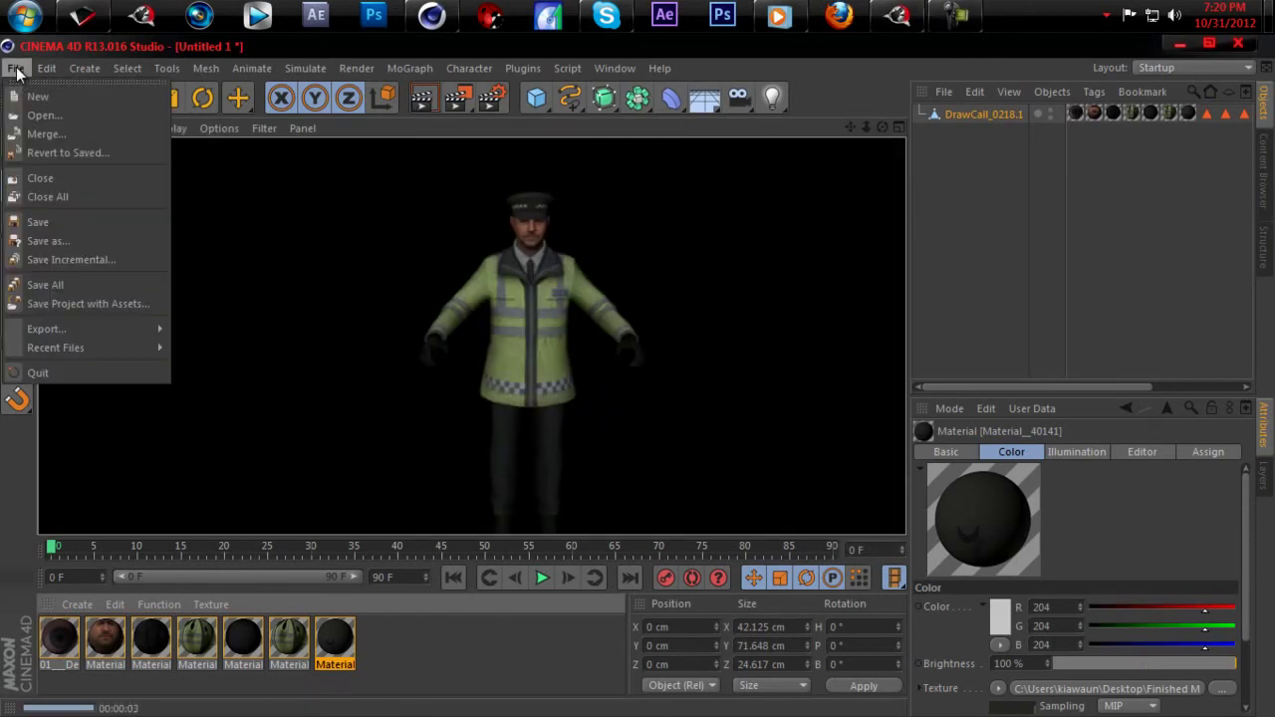
click(40, 133)
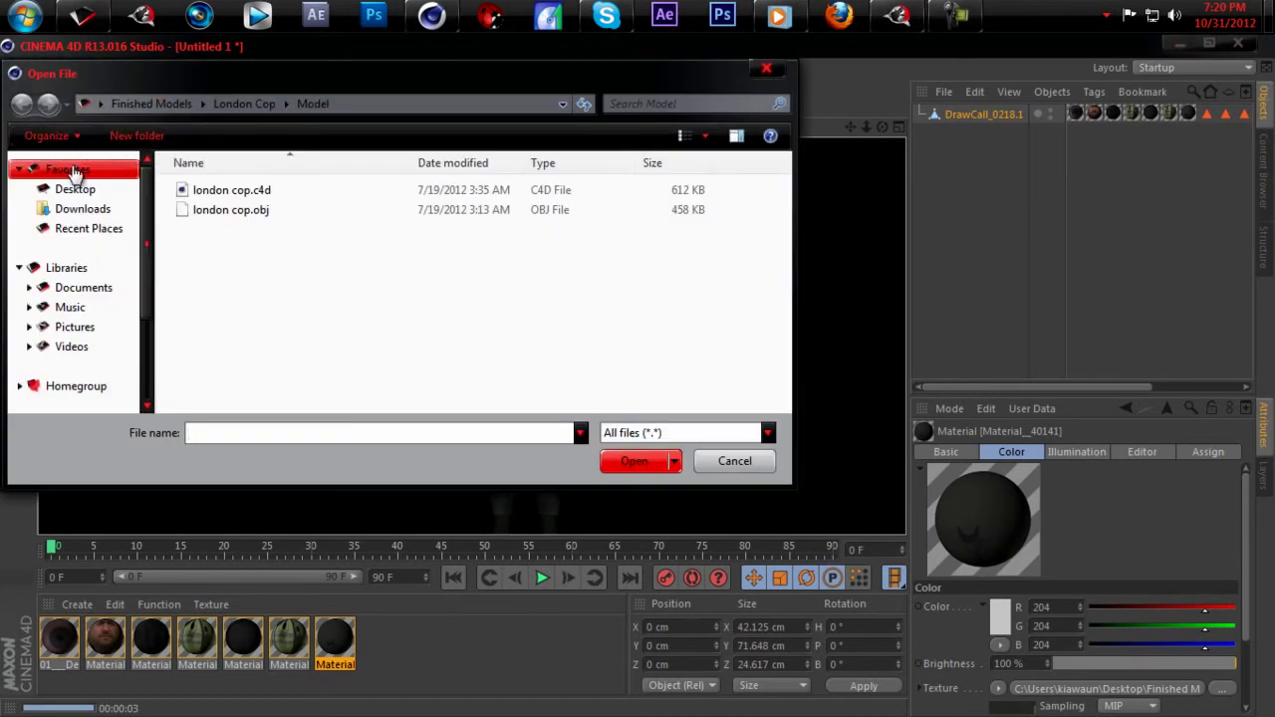
click(88, 191)
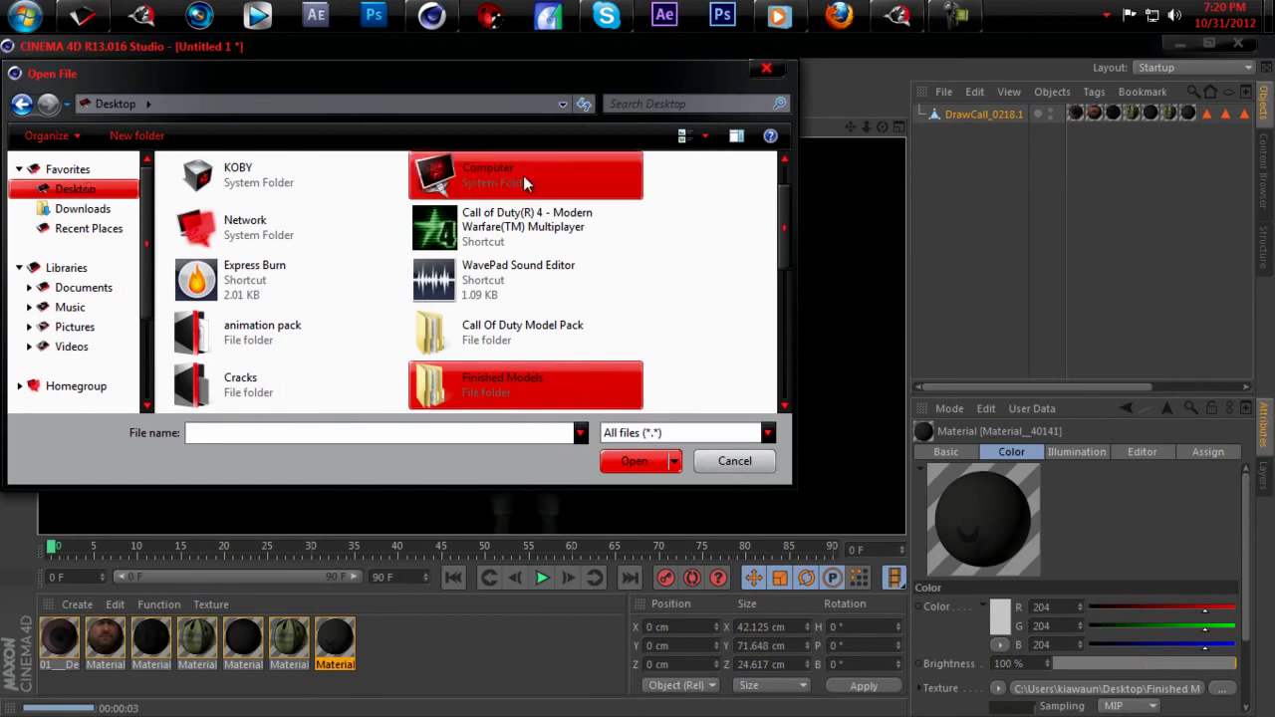
scroll(695, 237, down, 10)
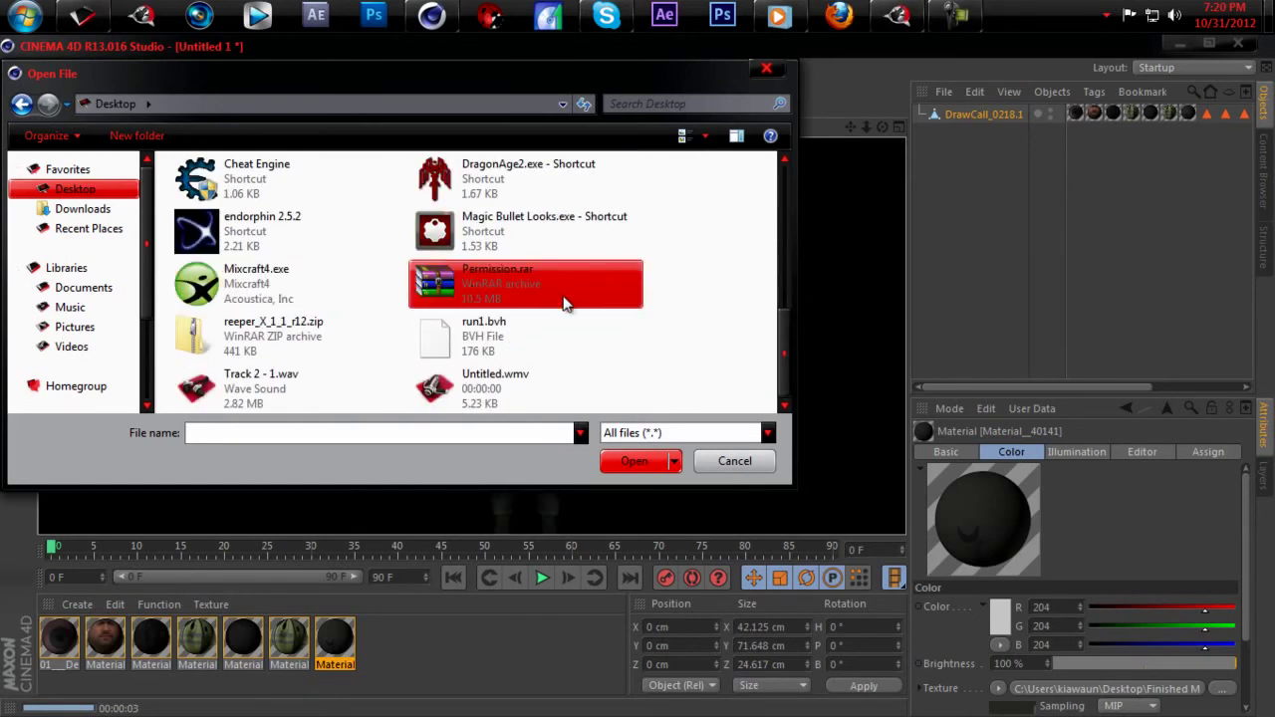
click(544, 331)
click(628, 462)
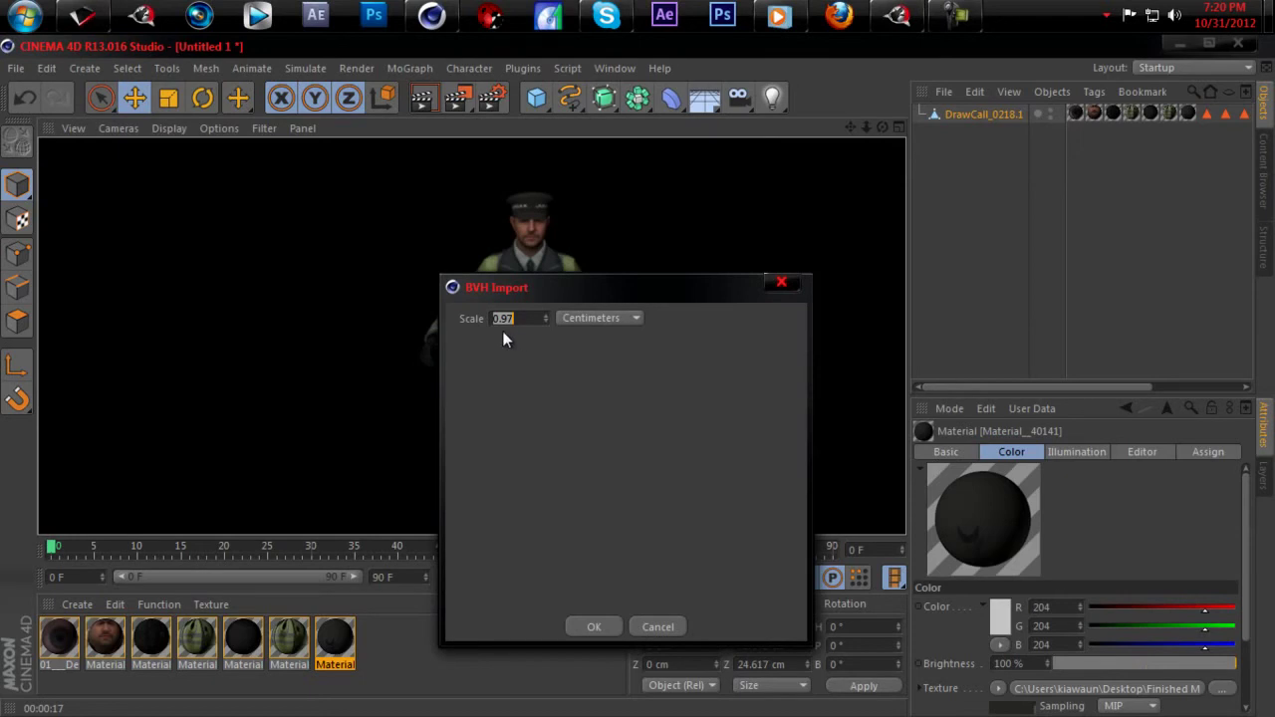
click(595, 624)
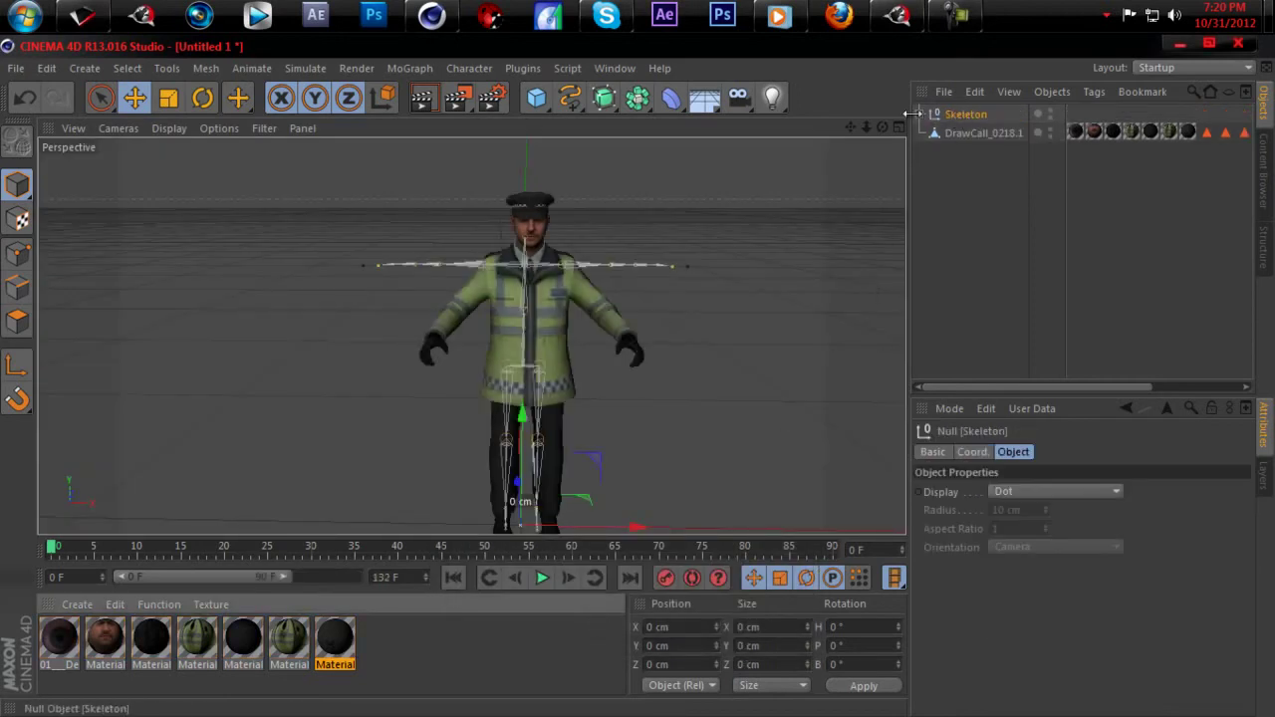
- In the maximized Front view, set the Skeleton's X position to 1 cm to center it on the cop
mouse_move(882, 126)
mouse_down()
mouse_move(627, 377)
mouse_move(668, 379)
mouse_move(891, 128)
mouse_up()
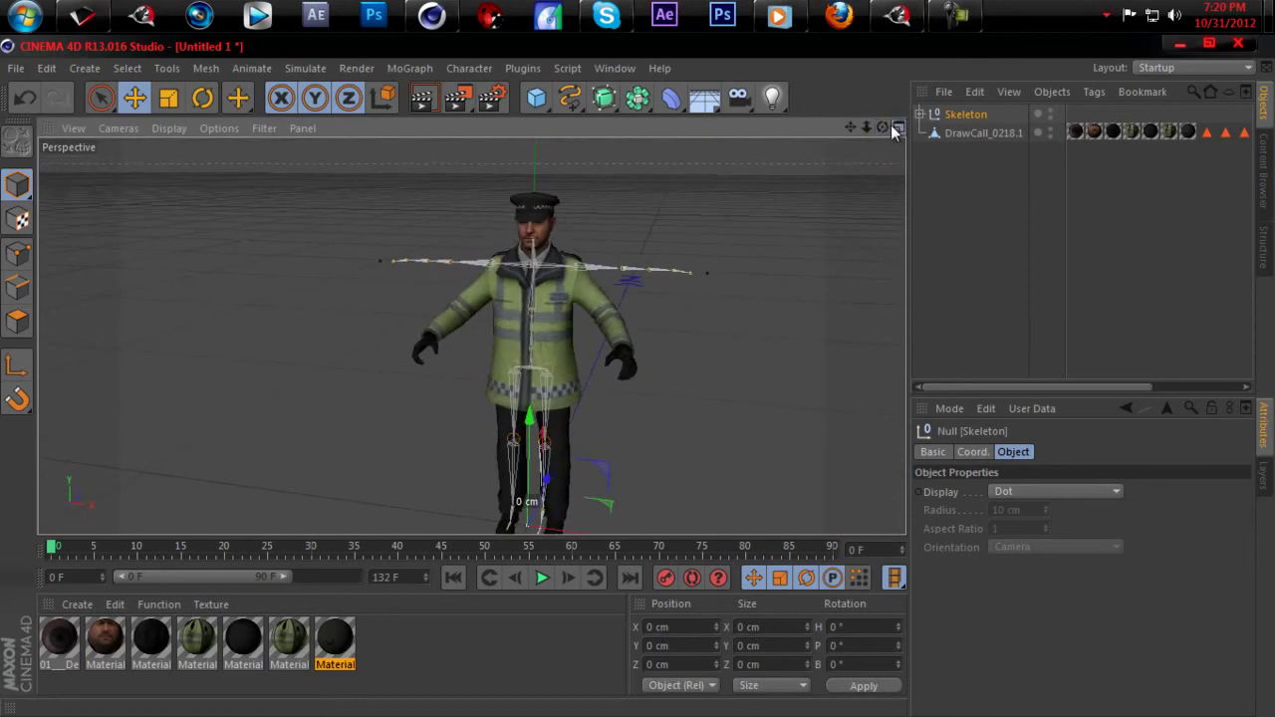
click(895, 128)
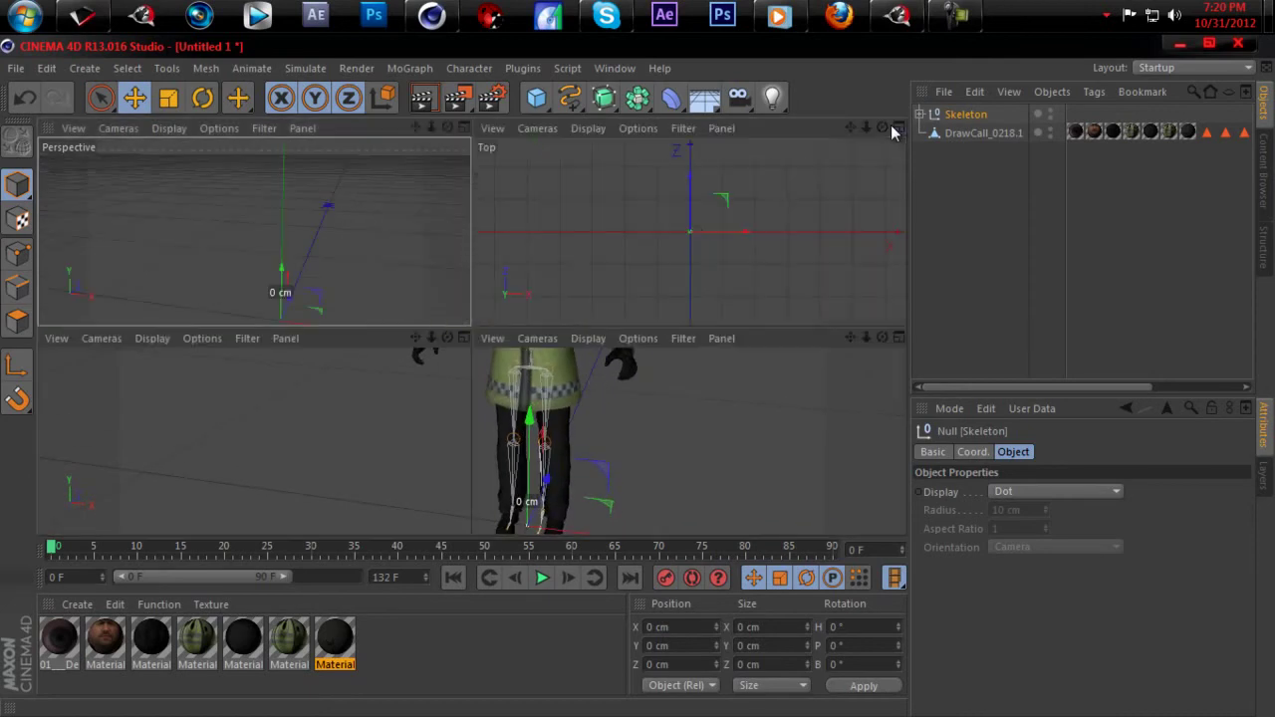
click(900, 338)
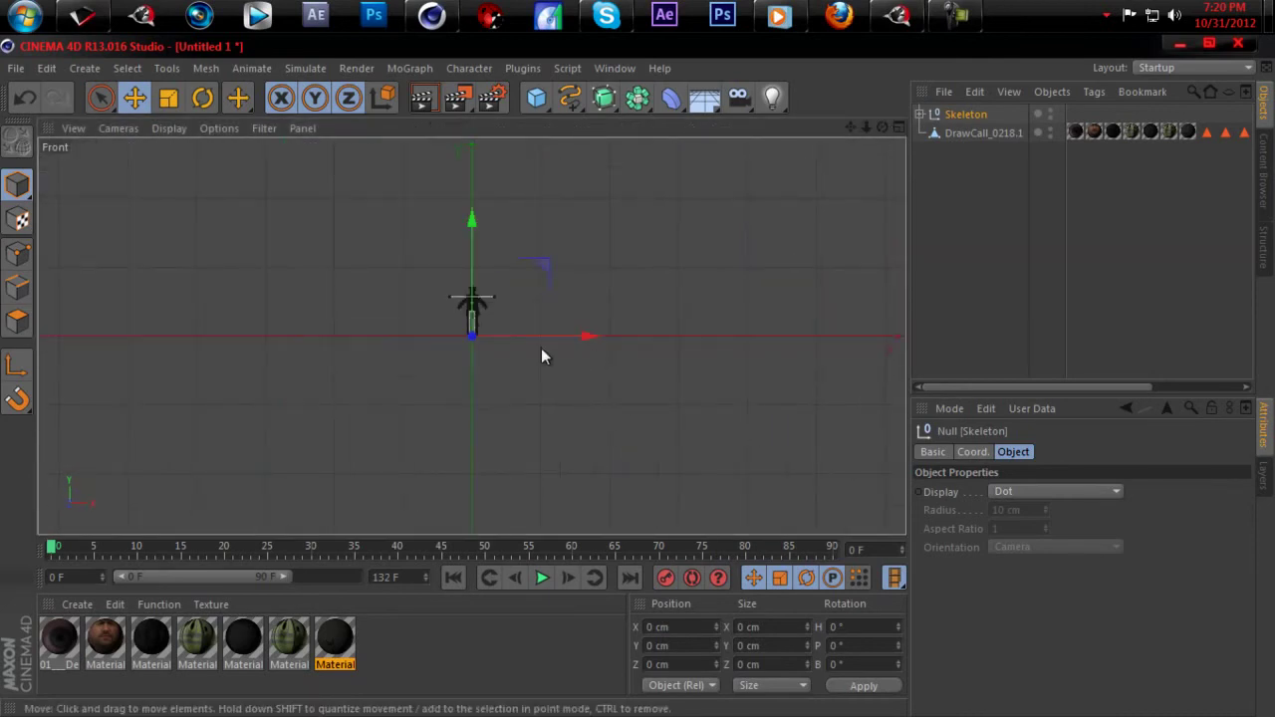
scroll(490, 298, up, 5)
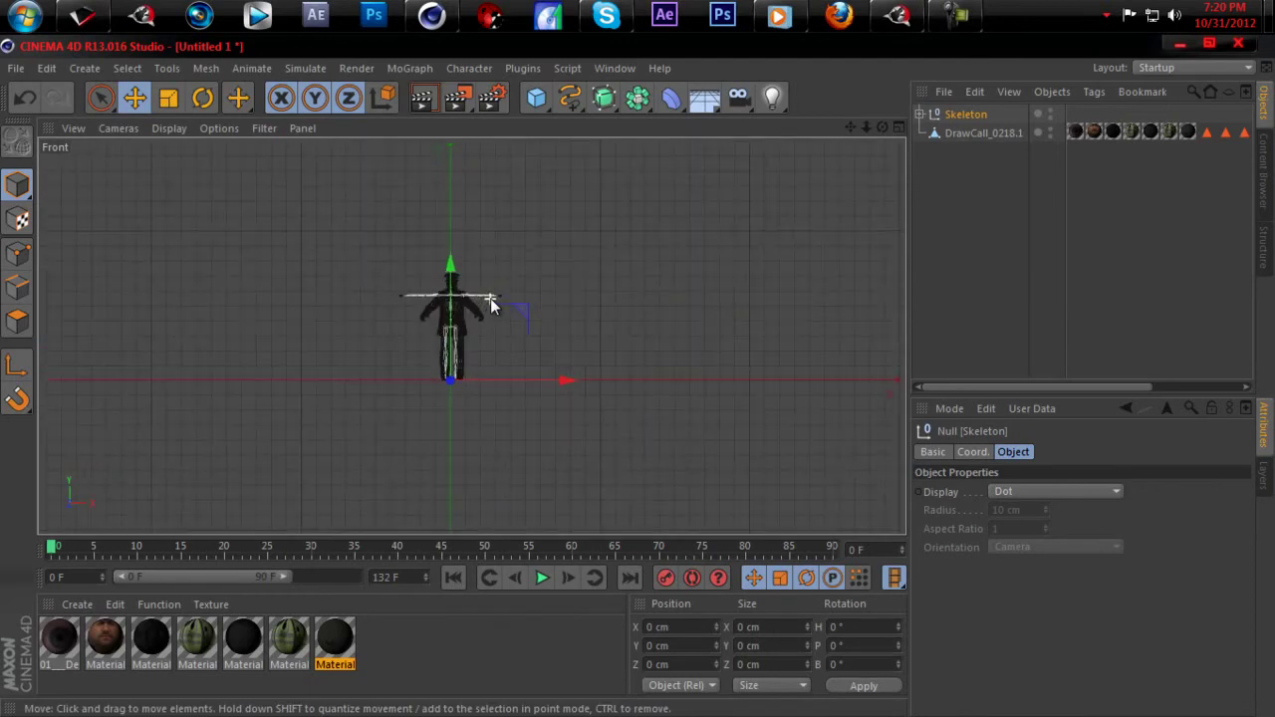
scroll(490, 304, up, 5)
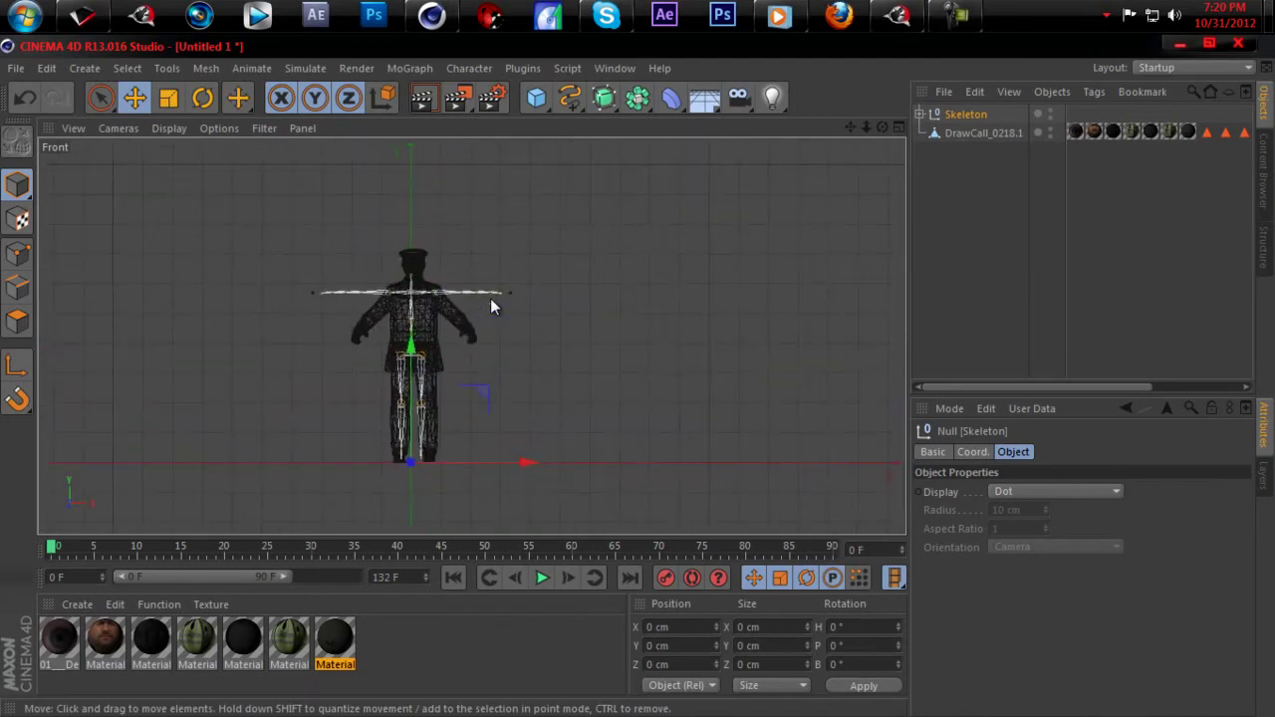
scroll(405, 317, up, 4)
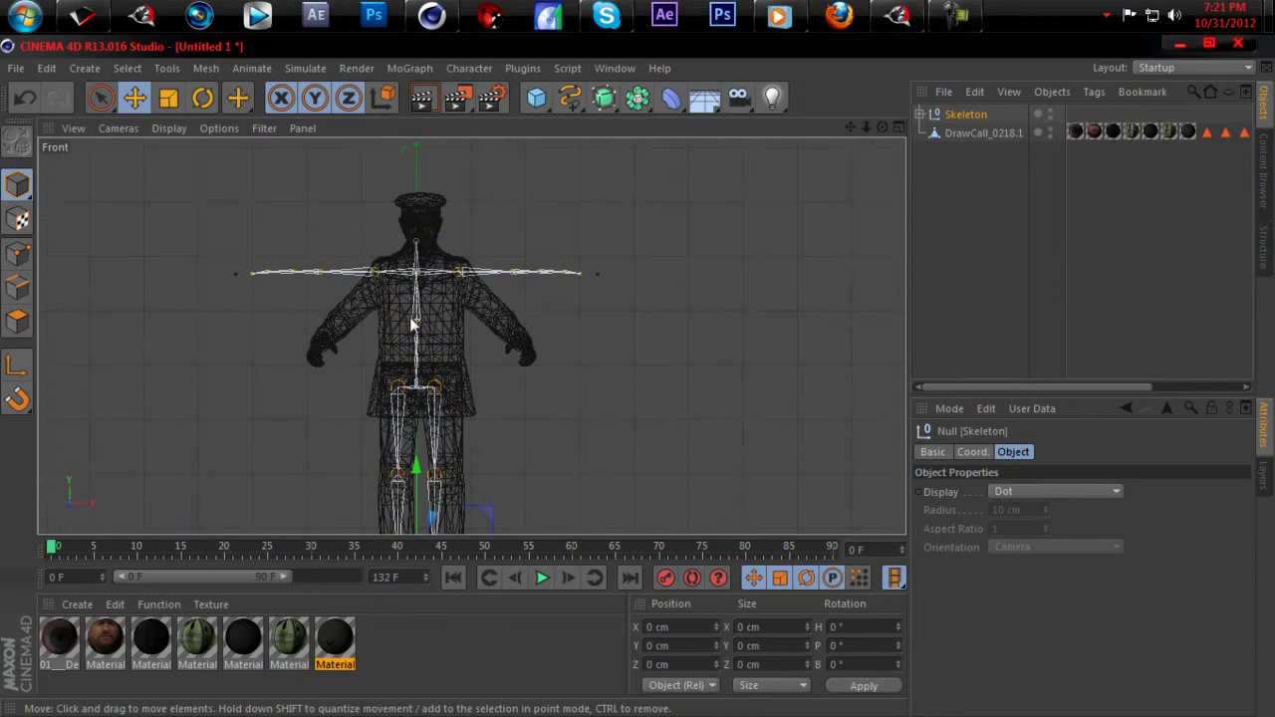
scroll(468, 339, down, 3)
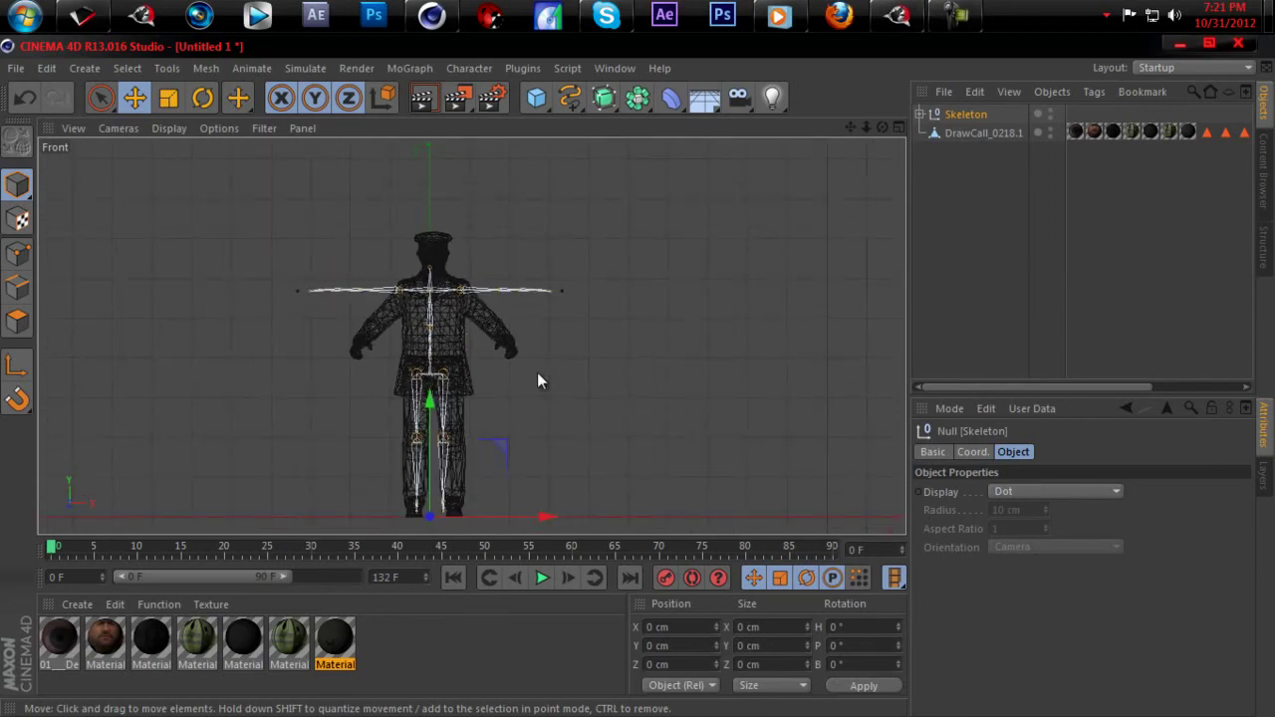
click(971, 452)
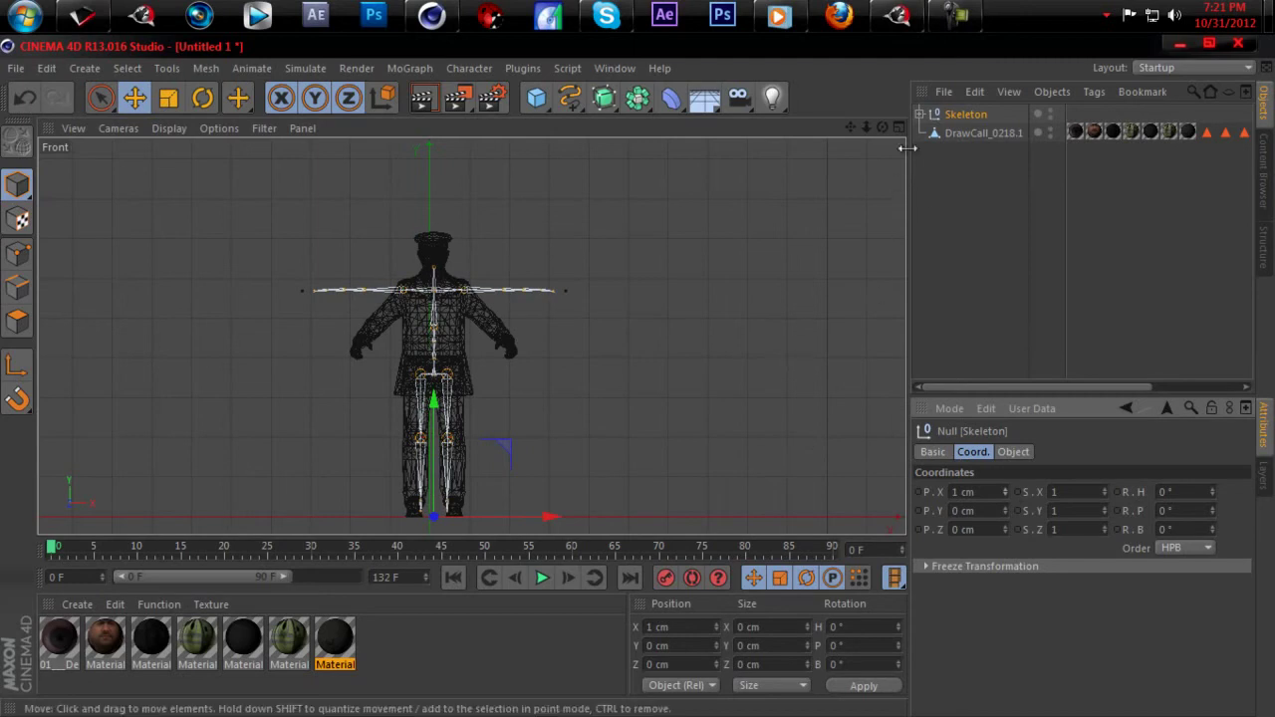
- Expand the Skeleton and root, and rotate RightHipJoint outward to a pitch of about -3.9° to fit its leg
click(919, 113)
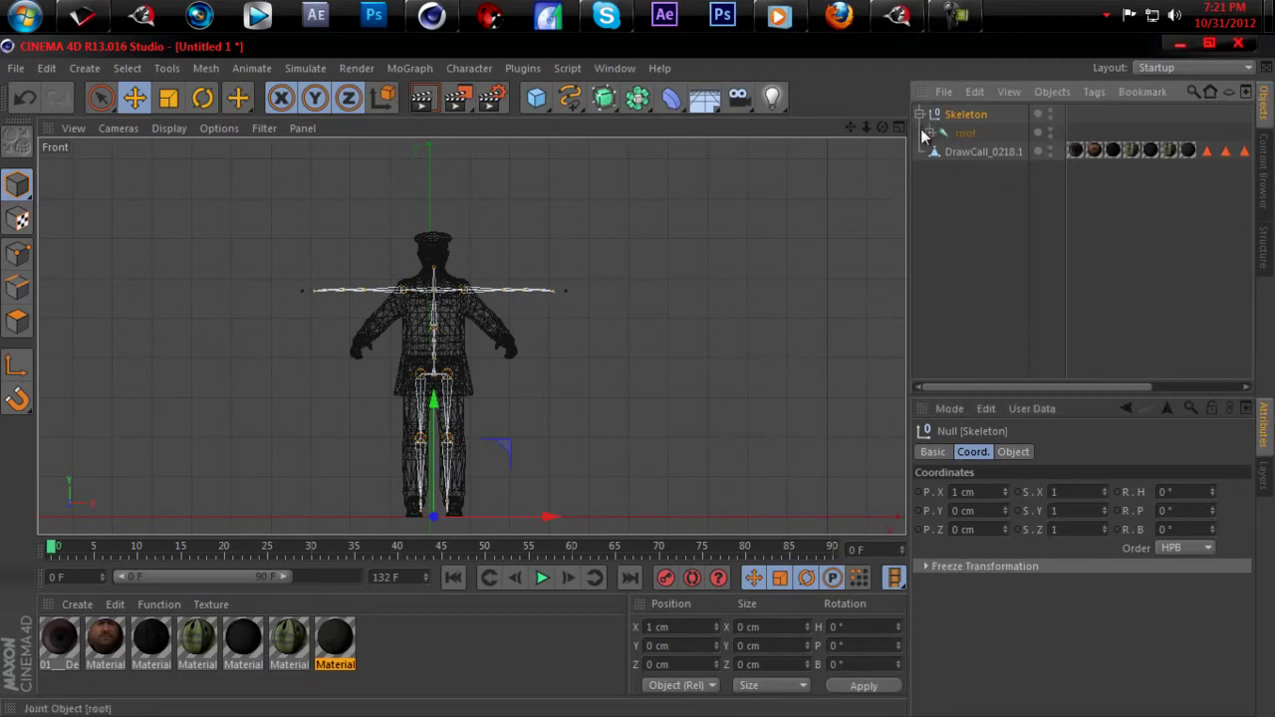
click(929, 133)
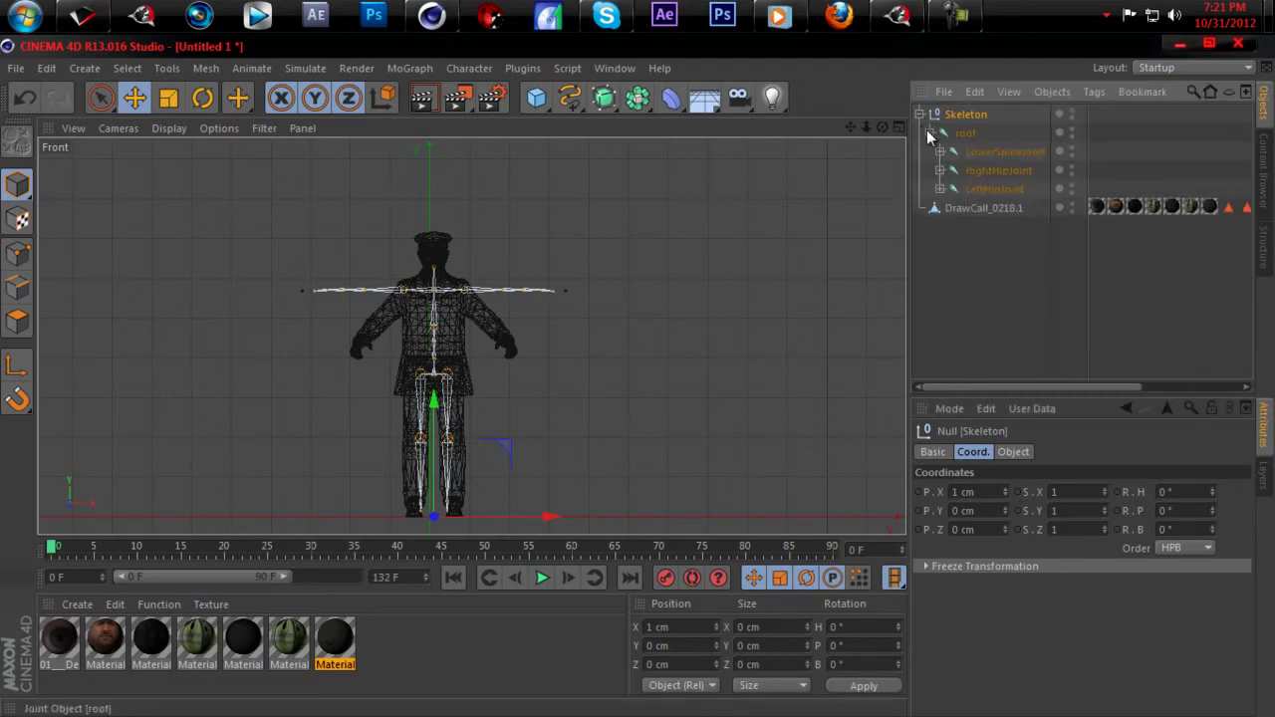
click(993, 153)
click(990, 174)
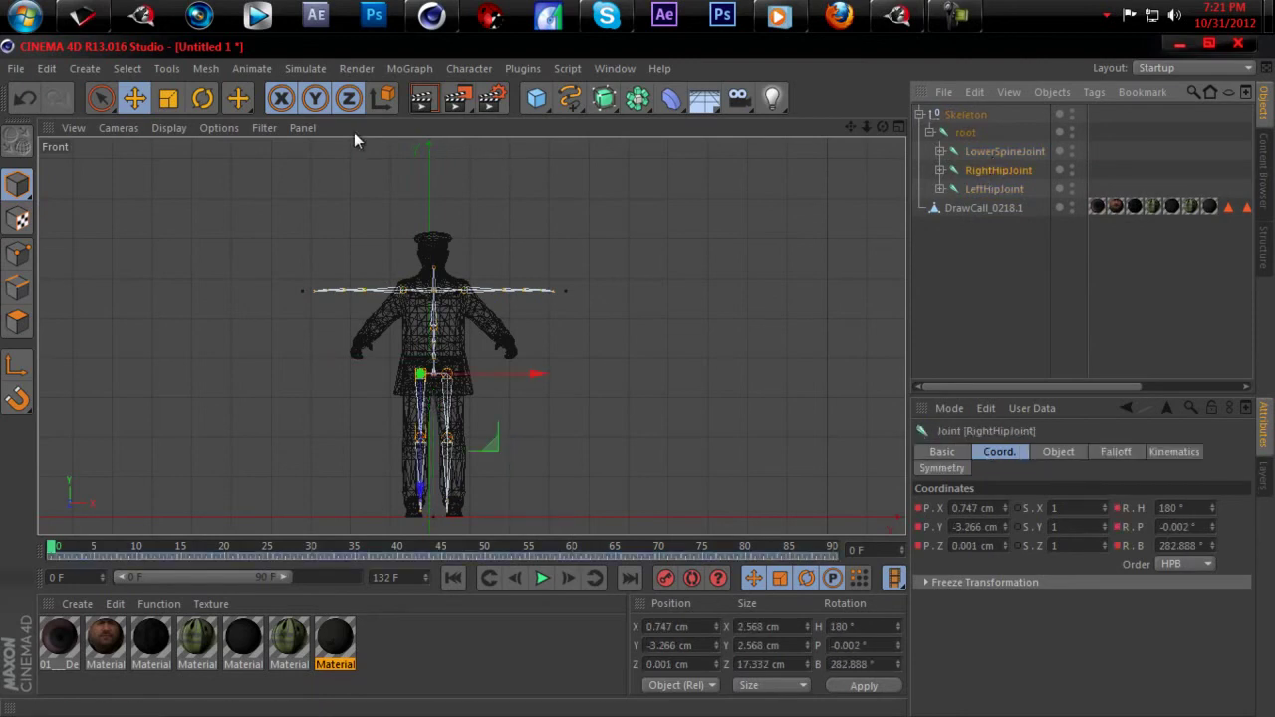
click(202, 97)
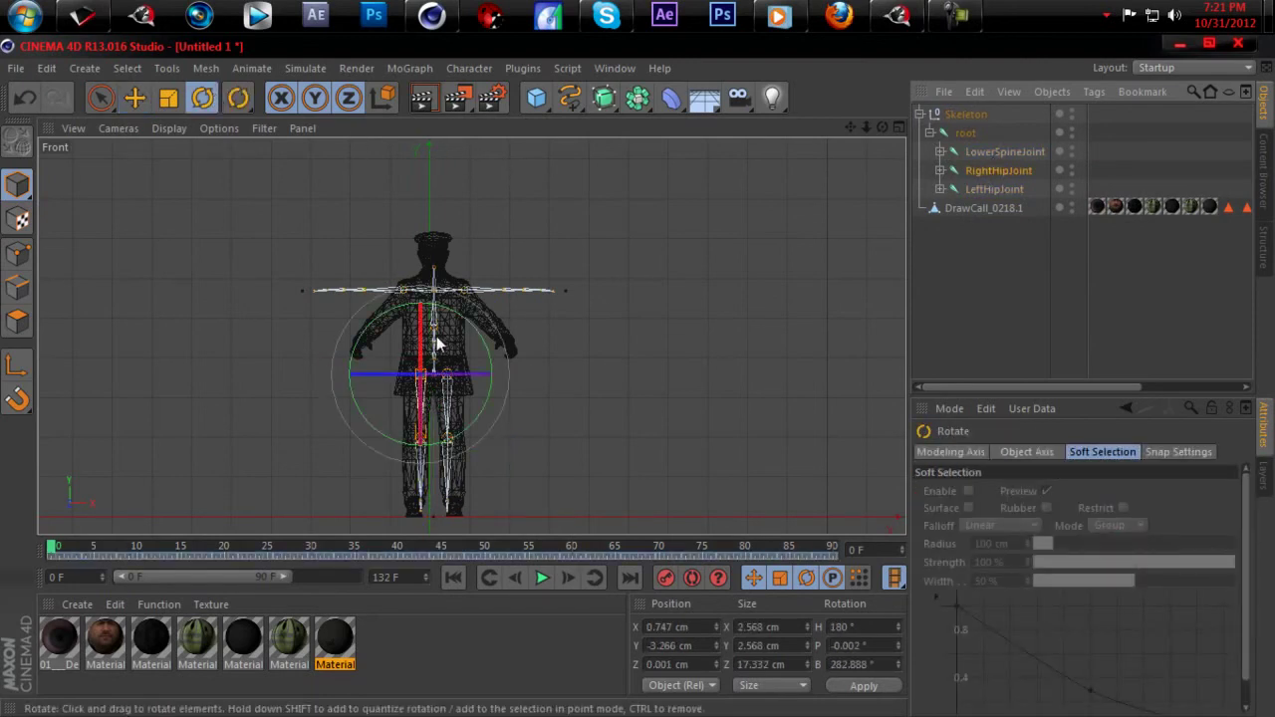
drag(473, 325, 475, 333)
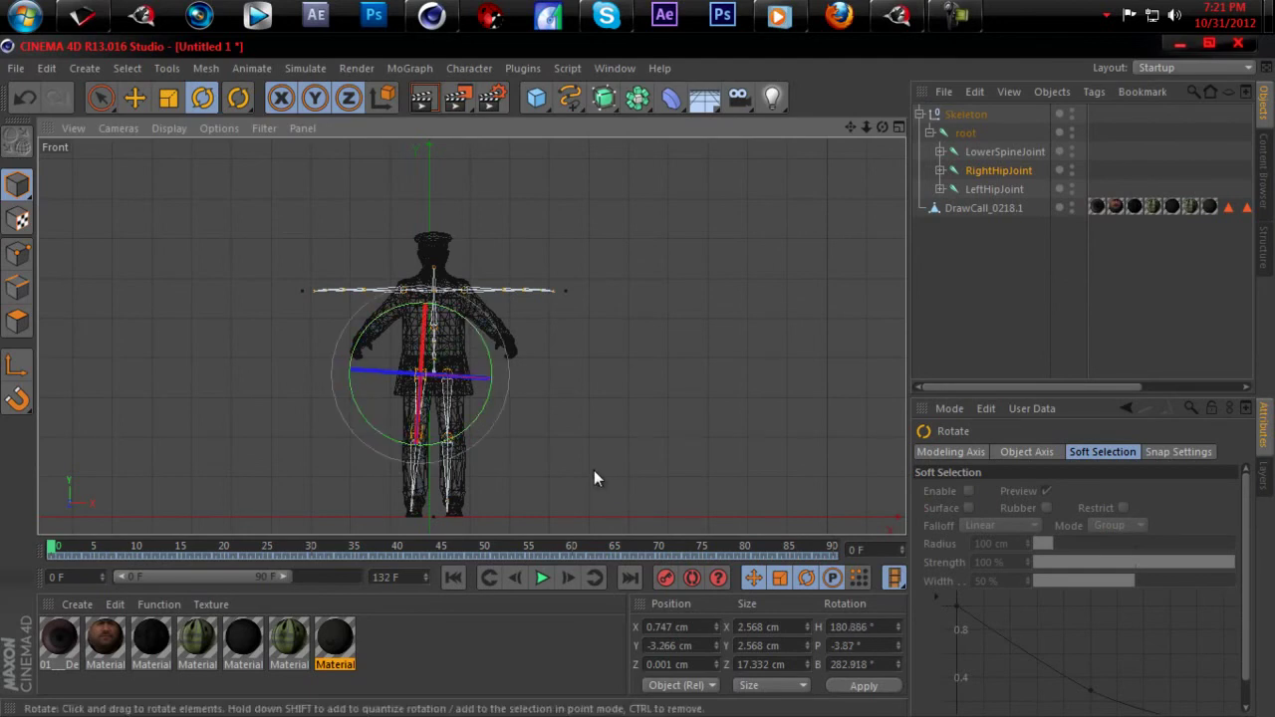
- Rotate LeftHipJoint outward to a pitch of about 2.7°, record its keyframe at frame 0, and reselect RightHipJoint
click(983, 189)
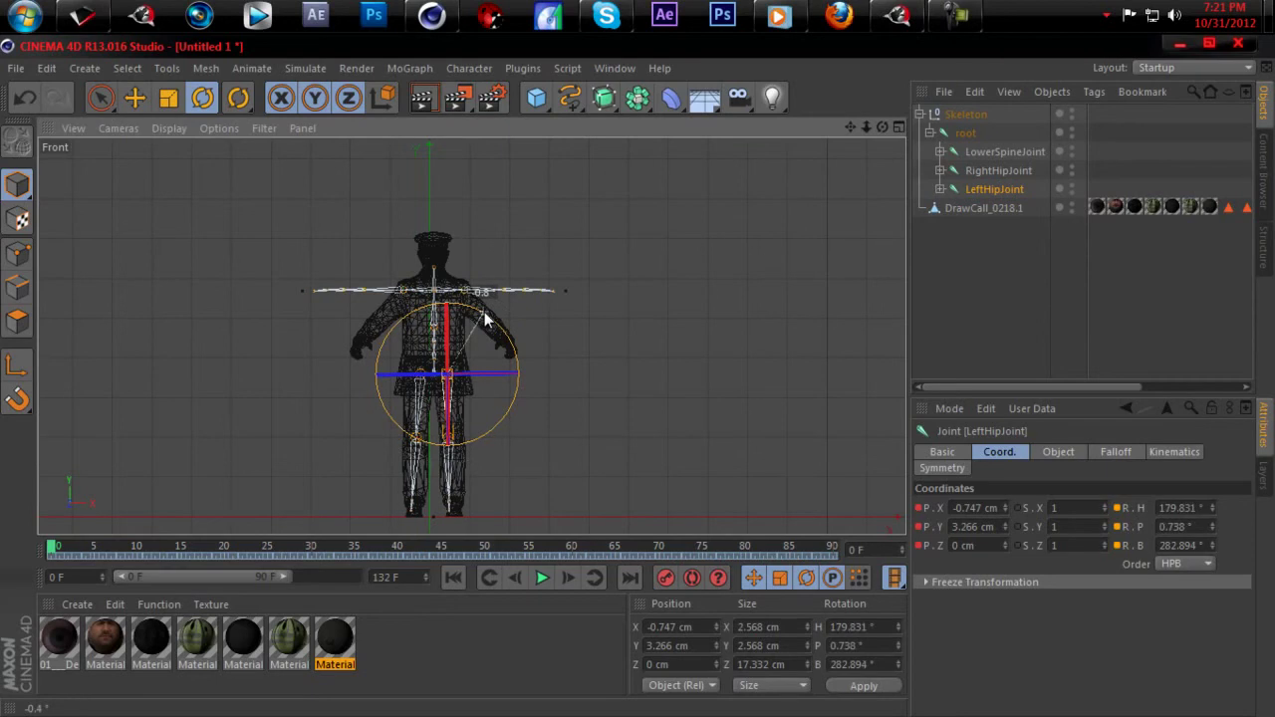
drag(486, 317, 485, 317)
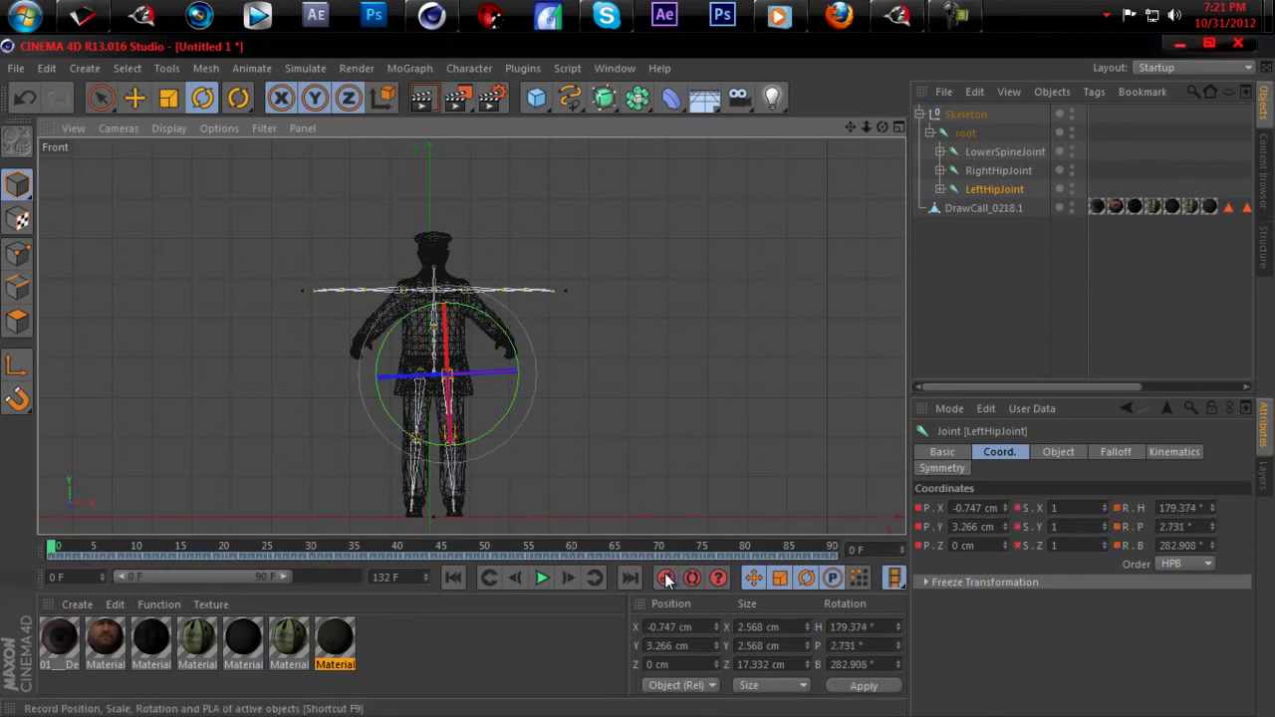
click(992, 172)
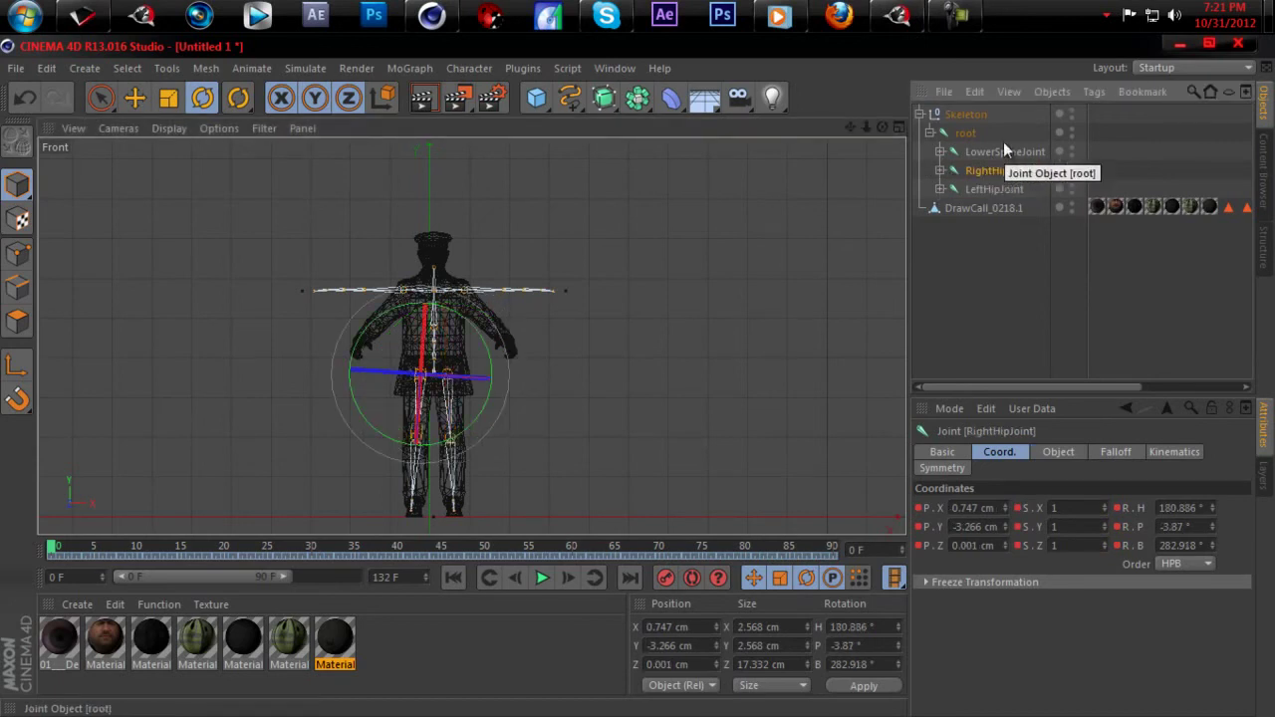
- Expand LowerSpineJoint, MiddleSpineJoint and UpperSpineJoint in the skeleton hierarchy to reach the neck and clavicle joints
click(1000, 153)
click(941, 151)
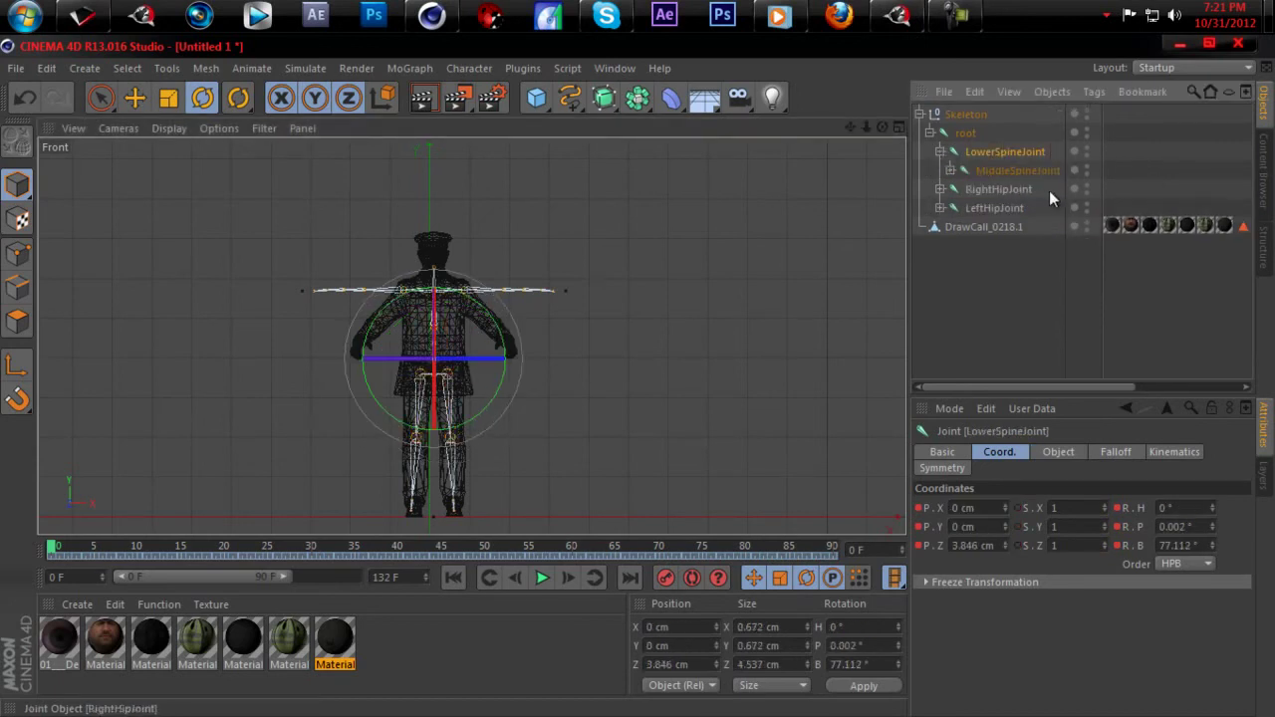
click(1032, 170)
click(950, 170)
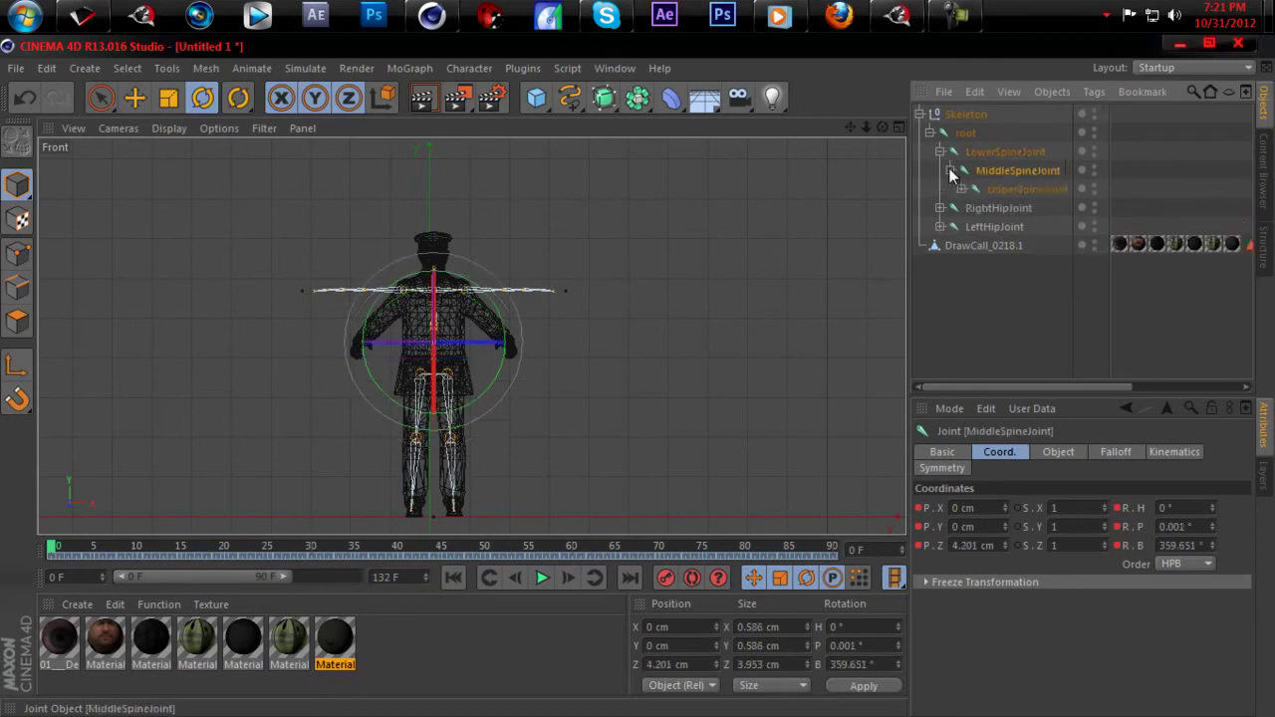
click(1017, 189)
click(962, 189)
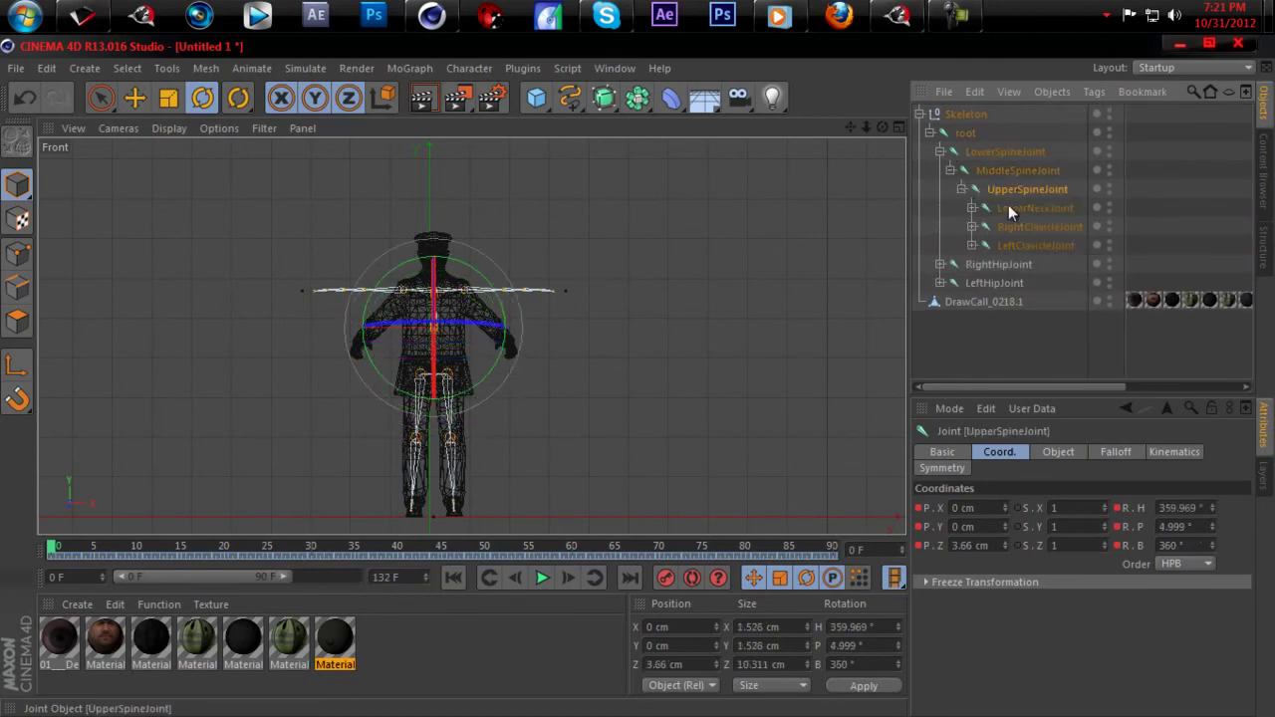
- Expand RightClavicleJoint and rotate RightShoulderJoint down to a pitch of about -49° along the cop's arm
click(1028, 210)
click(1000, 225)
click(971, 227)
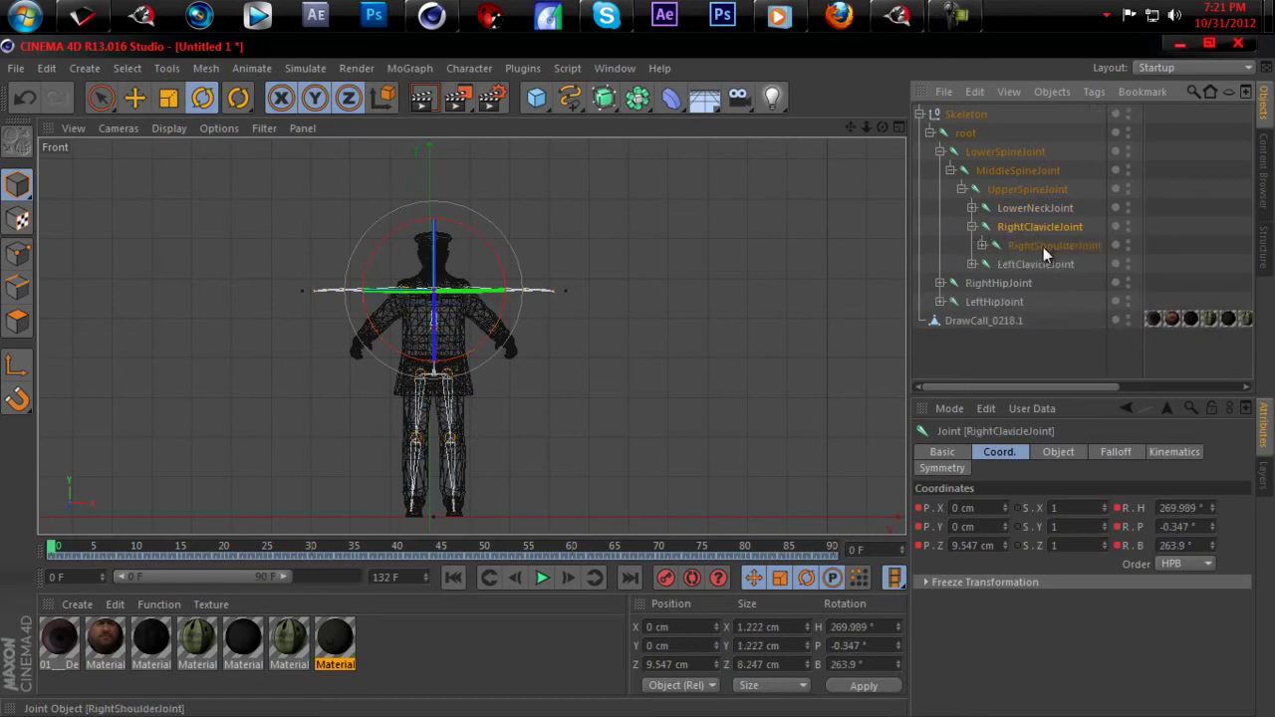
click(1043, 247)
drag(380, 224, 350, 268)
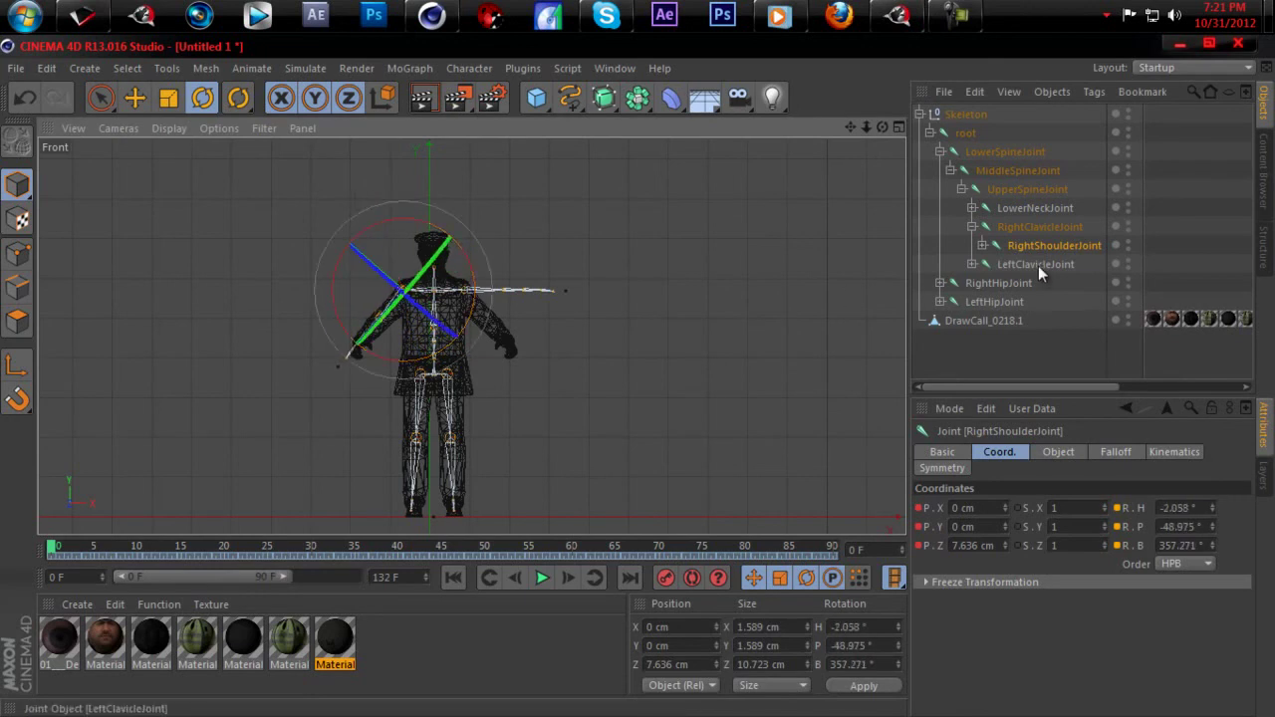
- Expand LeftClavicleJoint, rotate LeftShoulderJoint down to a pitch of about -47.5° along the arm, and record its keyframe at frame 0
click(1038, 266)
click(973, 264)
click(1028, 284)
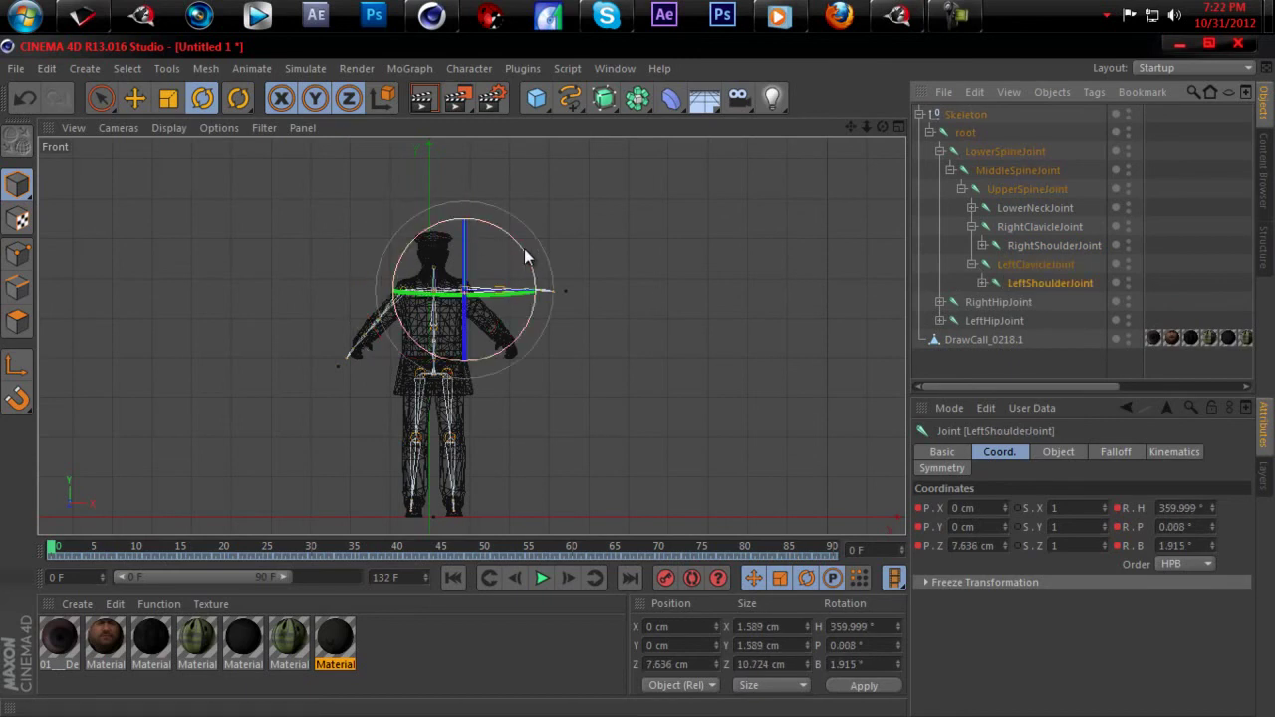
drag(523, 251, 522, 304)
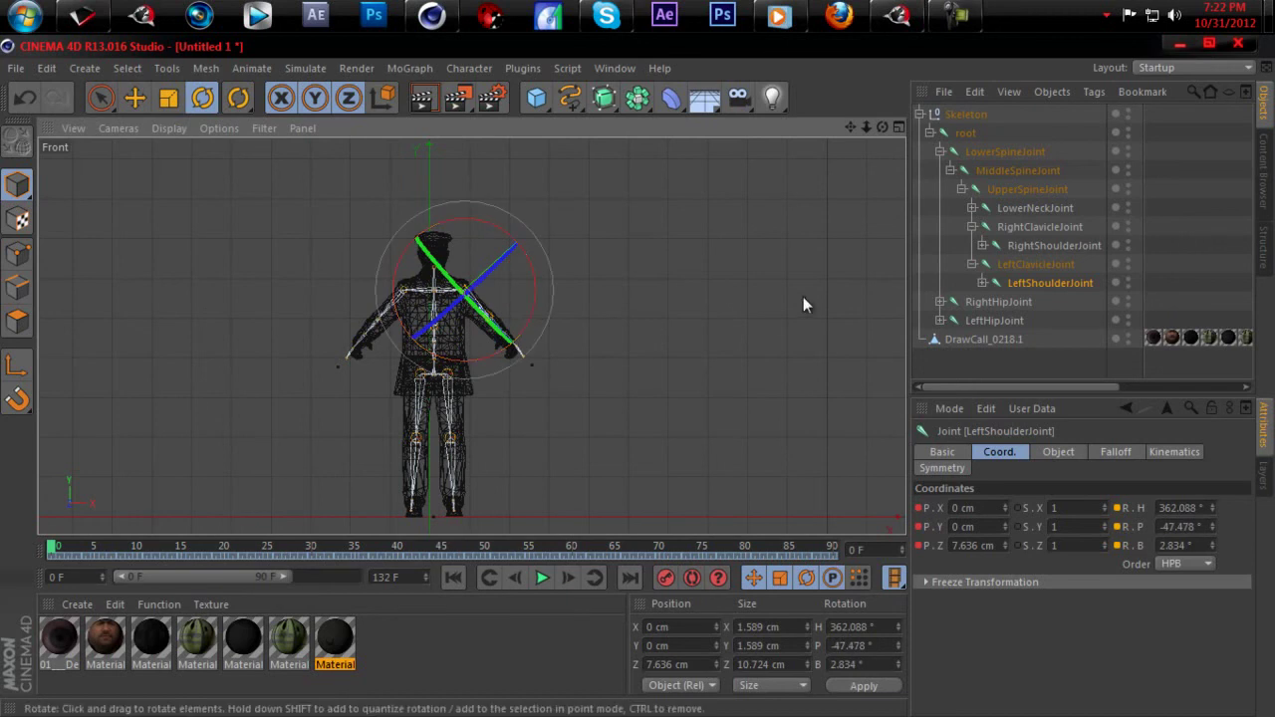
click(665, 578)
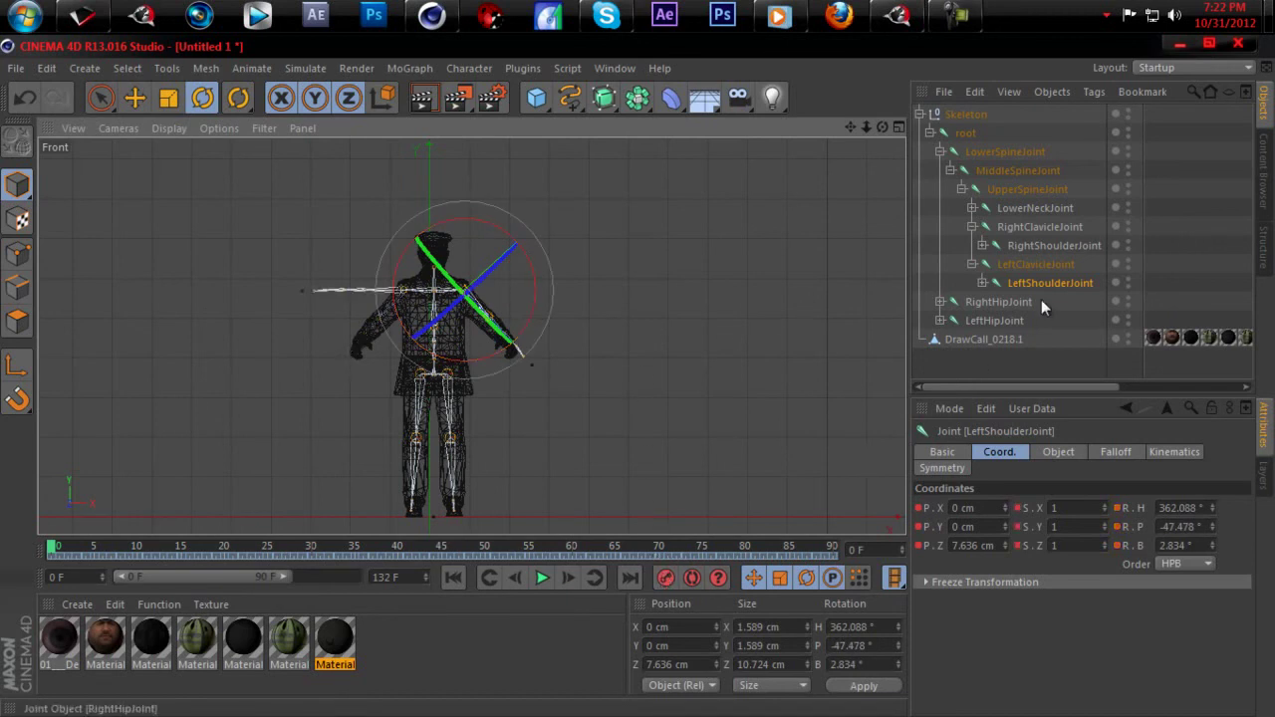
- Rotate RightShoulderJoint down again to a pitch of about -49.4° and record its keyframe at frame 0
click(1056, 249)
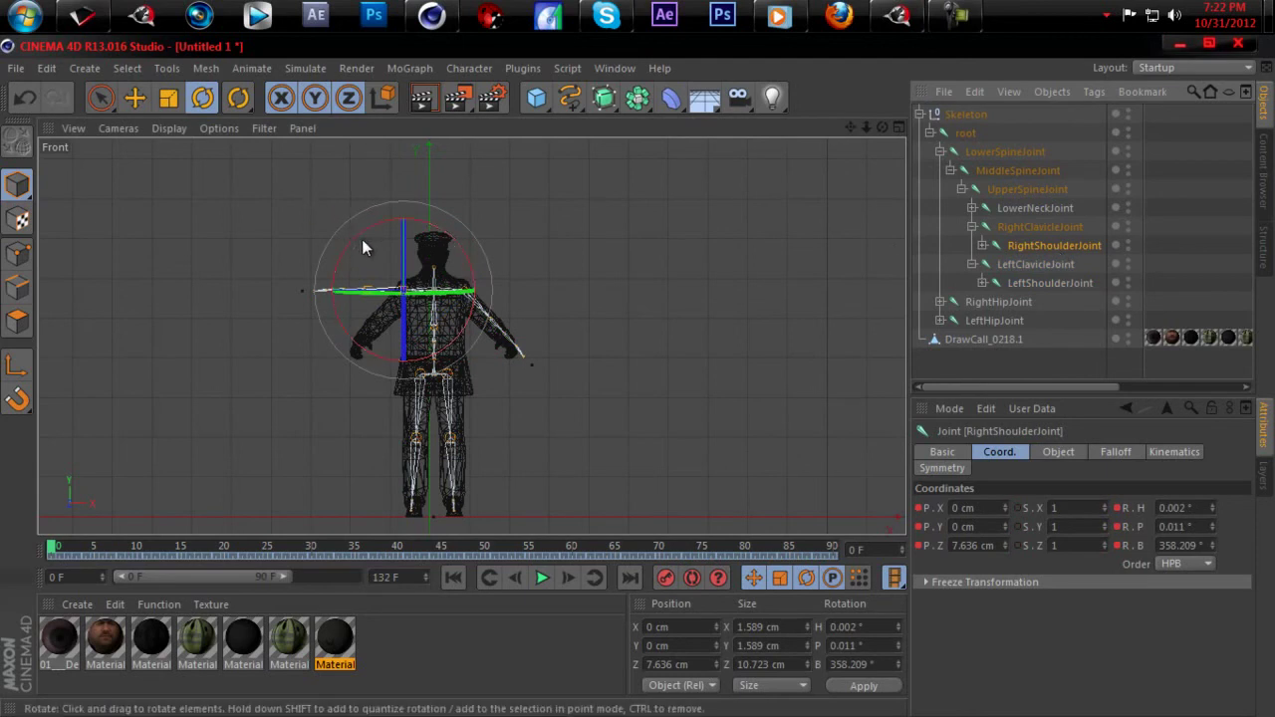
drag(360, 230, 338, 285)
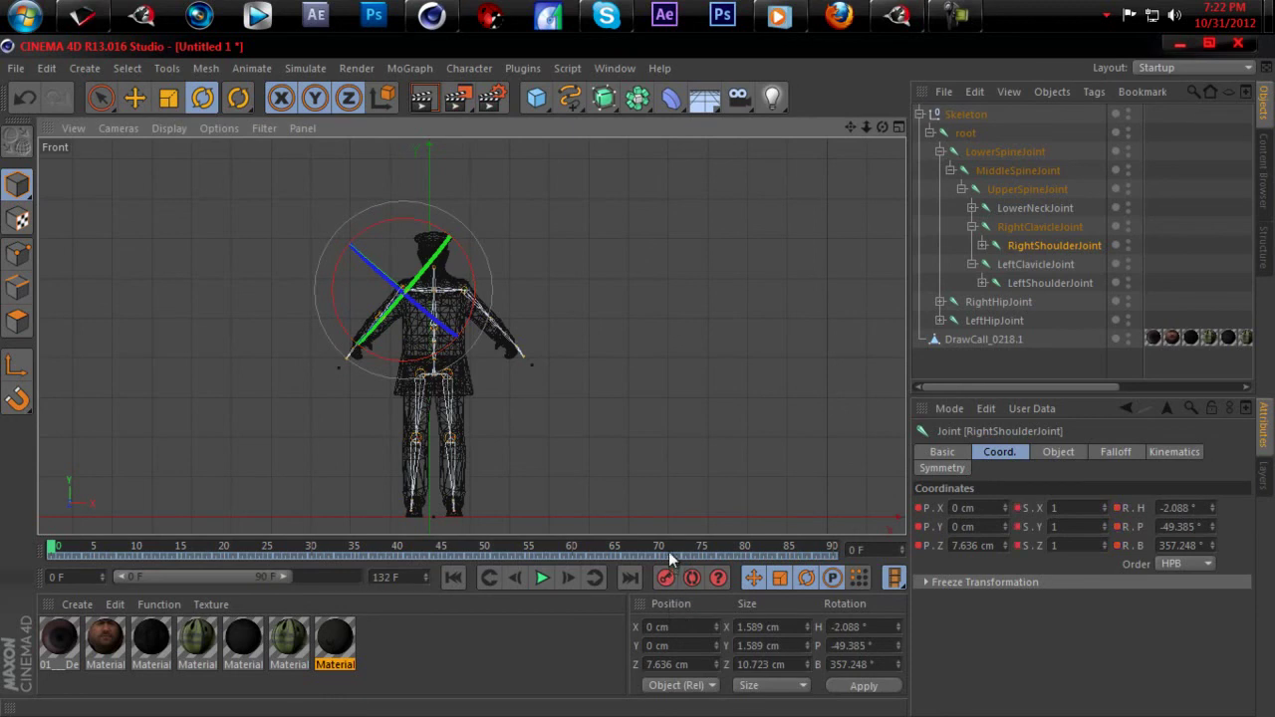
- In the maximized Perspective view, expand RightShoulderJoint, rotate RightElbowJoint forward to a heading of about 423.9°, and record its keyframe
click(898, 127)
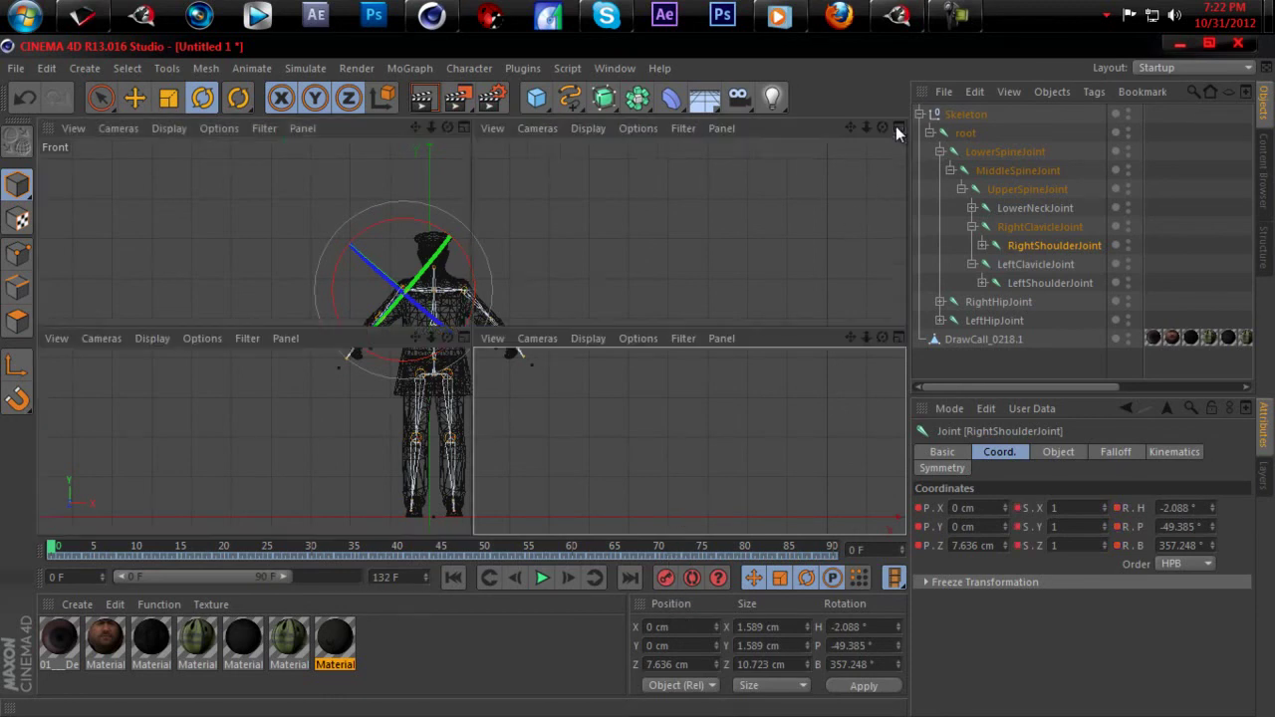
click(463, 126)
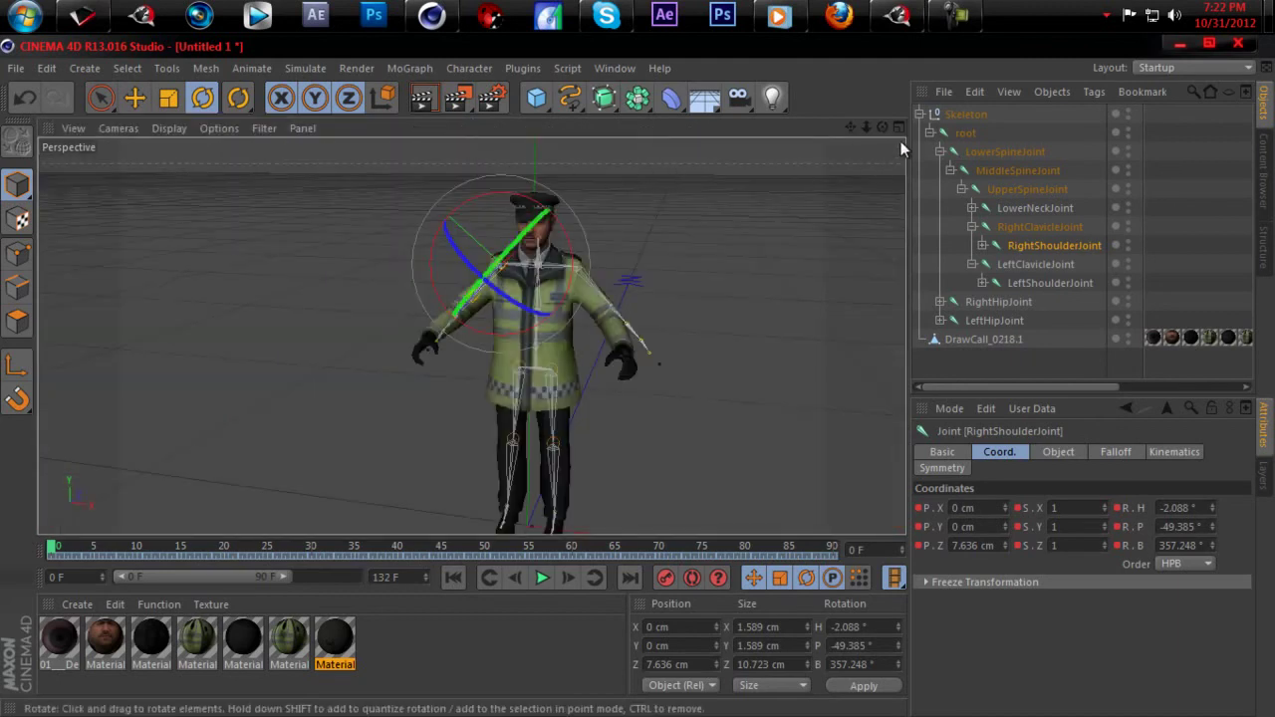
drag(881, 122, 641, 377)
drag(884, 128, 637, 377)
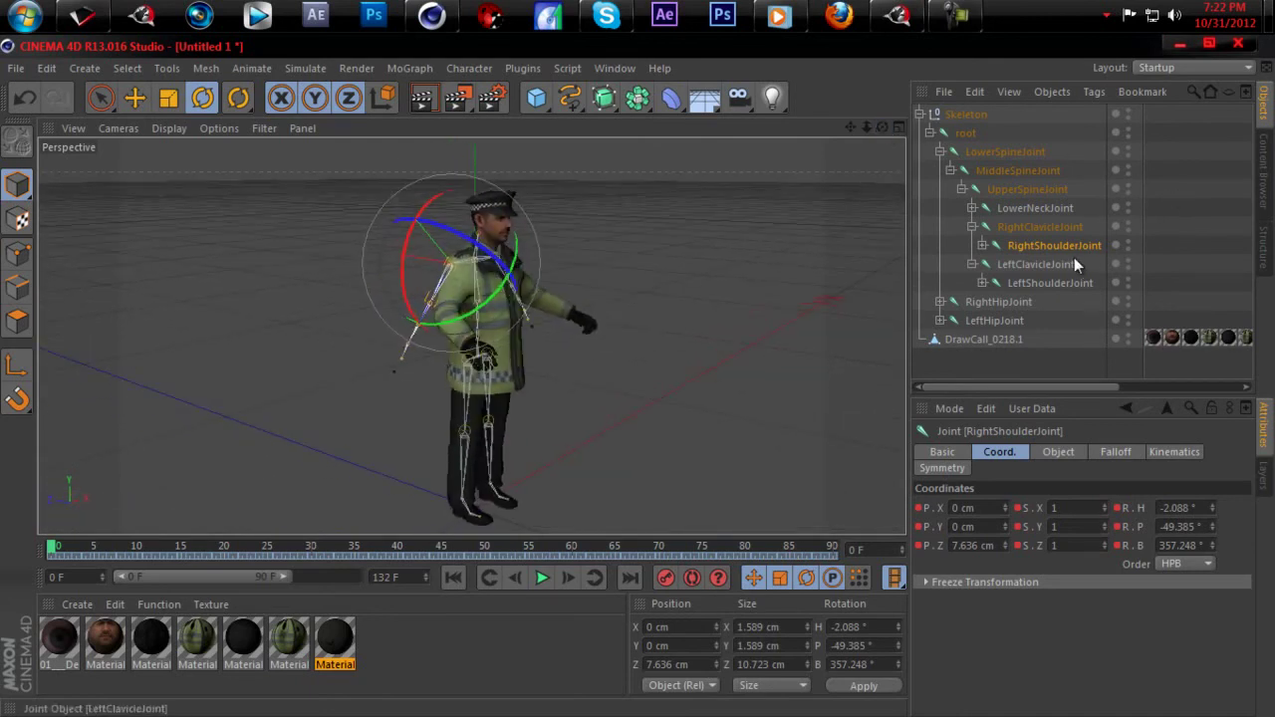
click(982, 247)
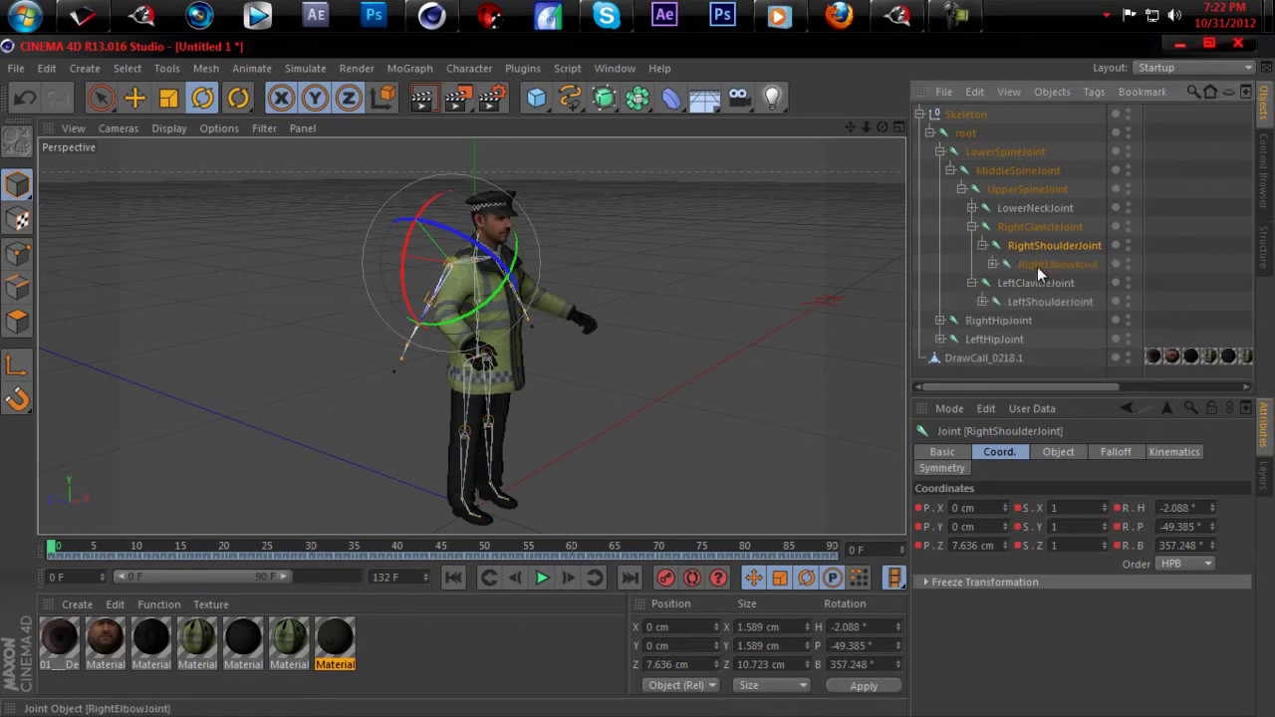
click(1055, 264)
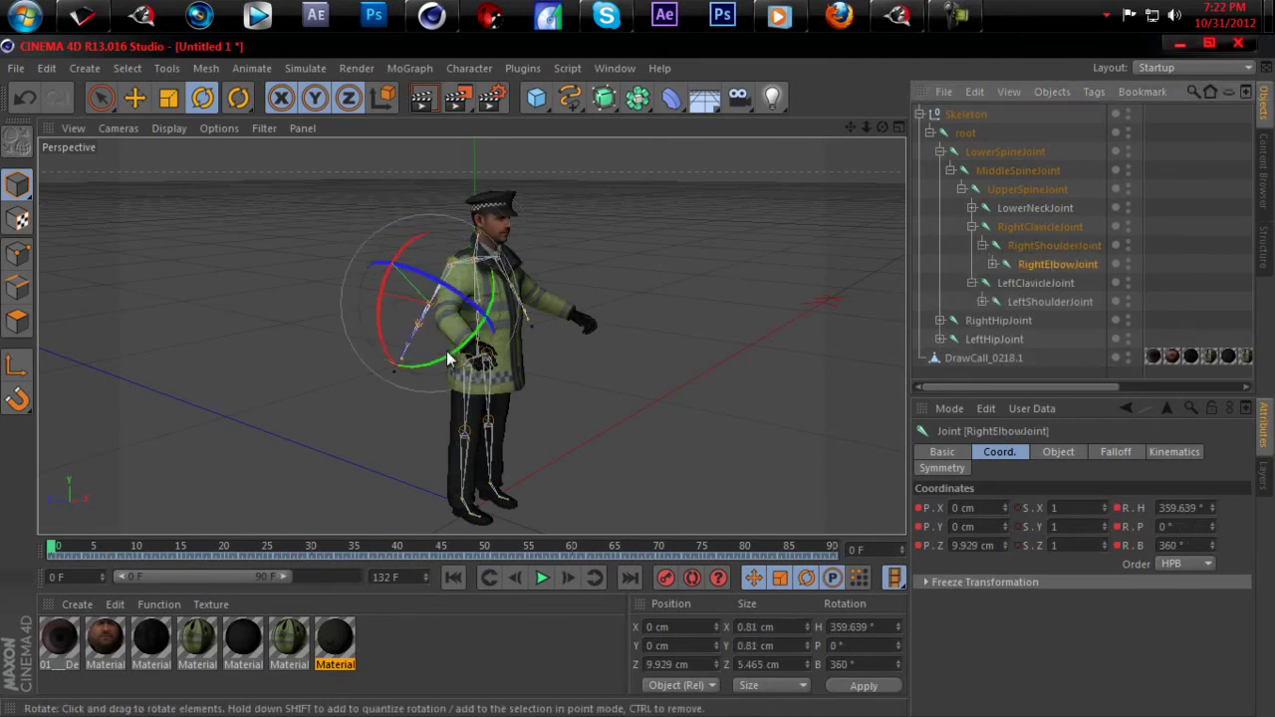
drag(448, 363, 525, 287)
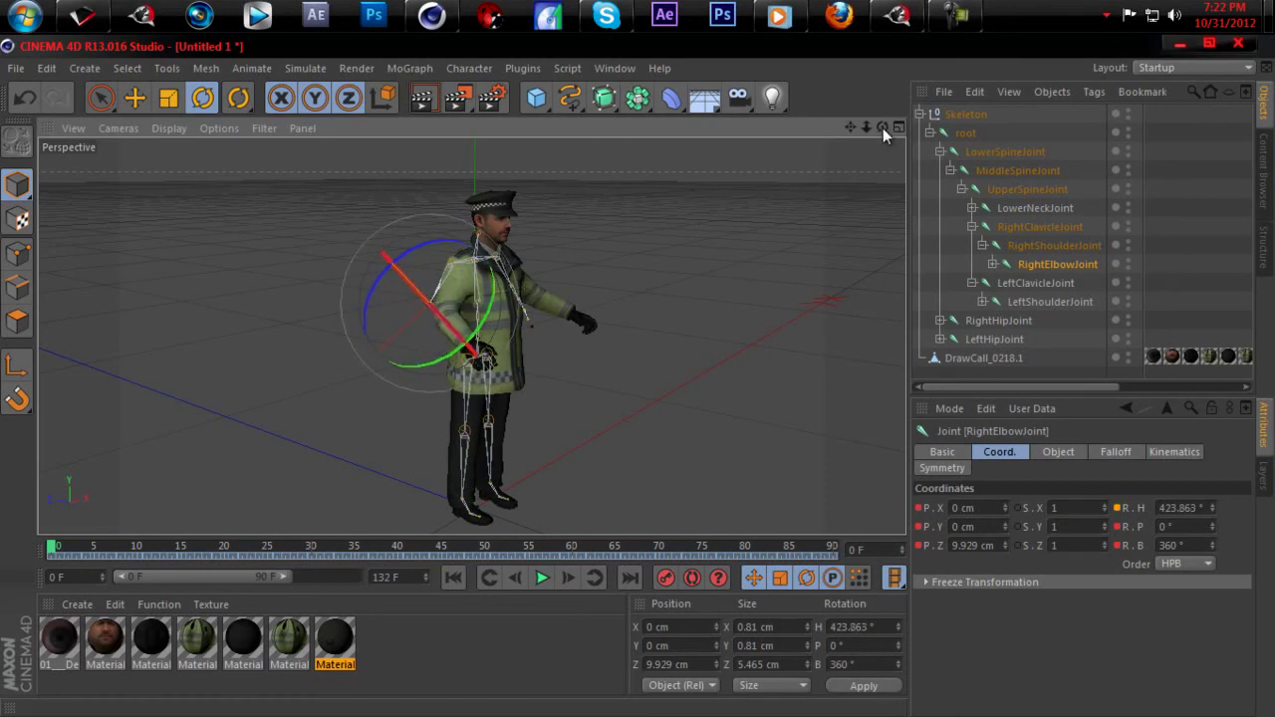
- Rotate RightShoulderJoint to a heading of about 18.9° so the upper arm follows the cop's sleeve, and record its keyframe at frame 0
drag(883, 128, 641, 380)
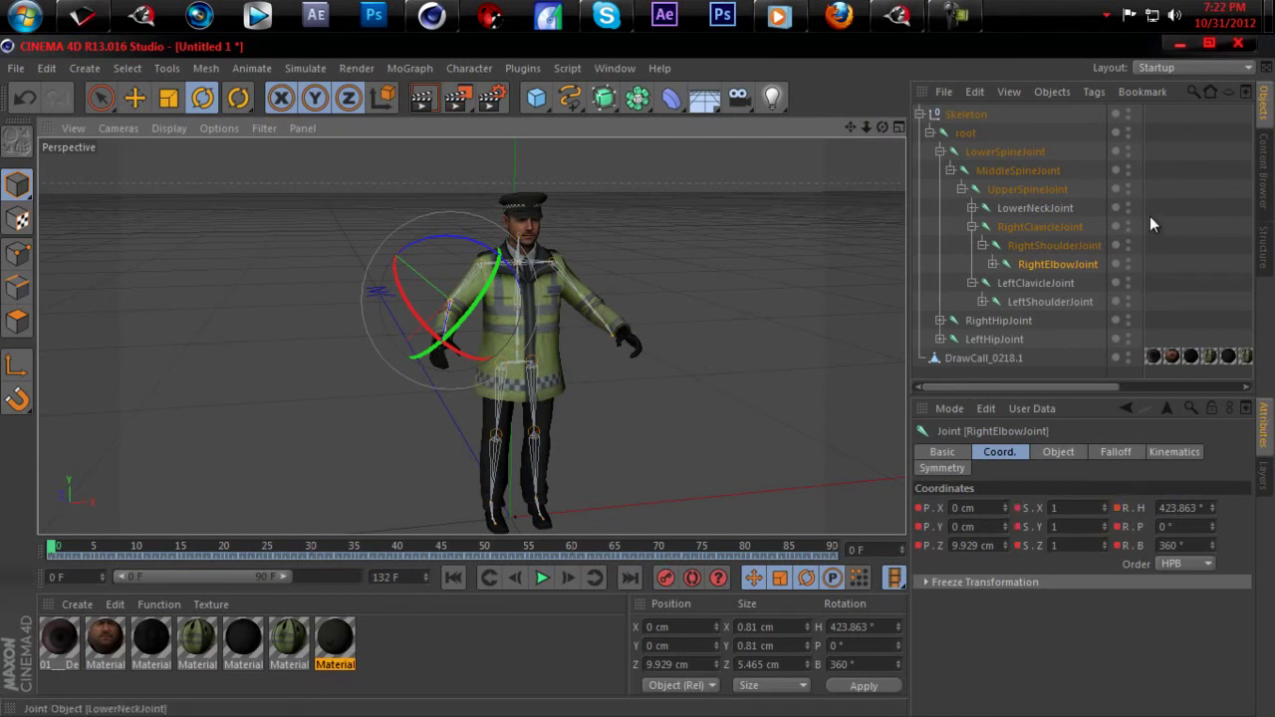
click(1076, 244)
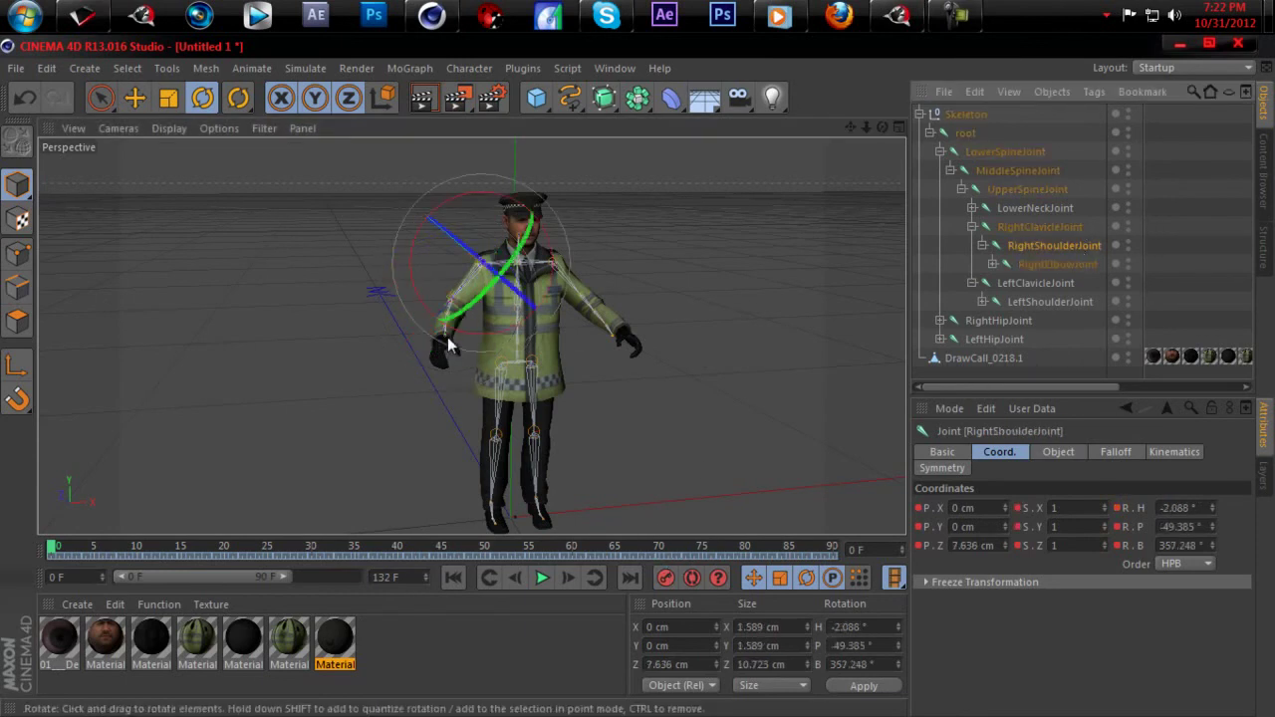
drag(485, 309, 491, 278)
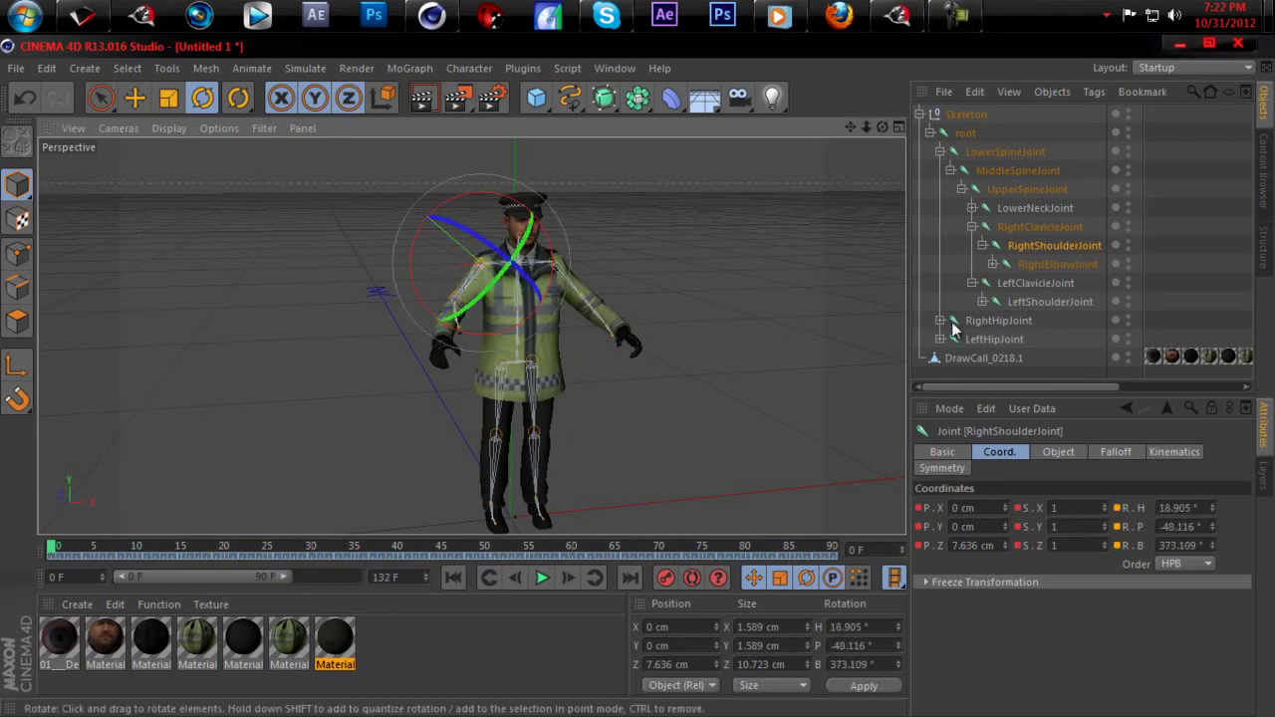
click(673, 578)
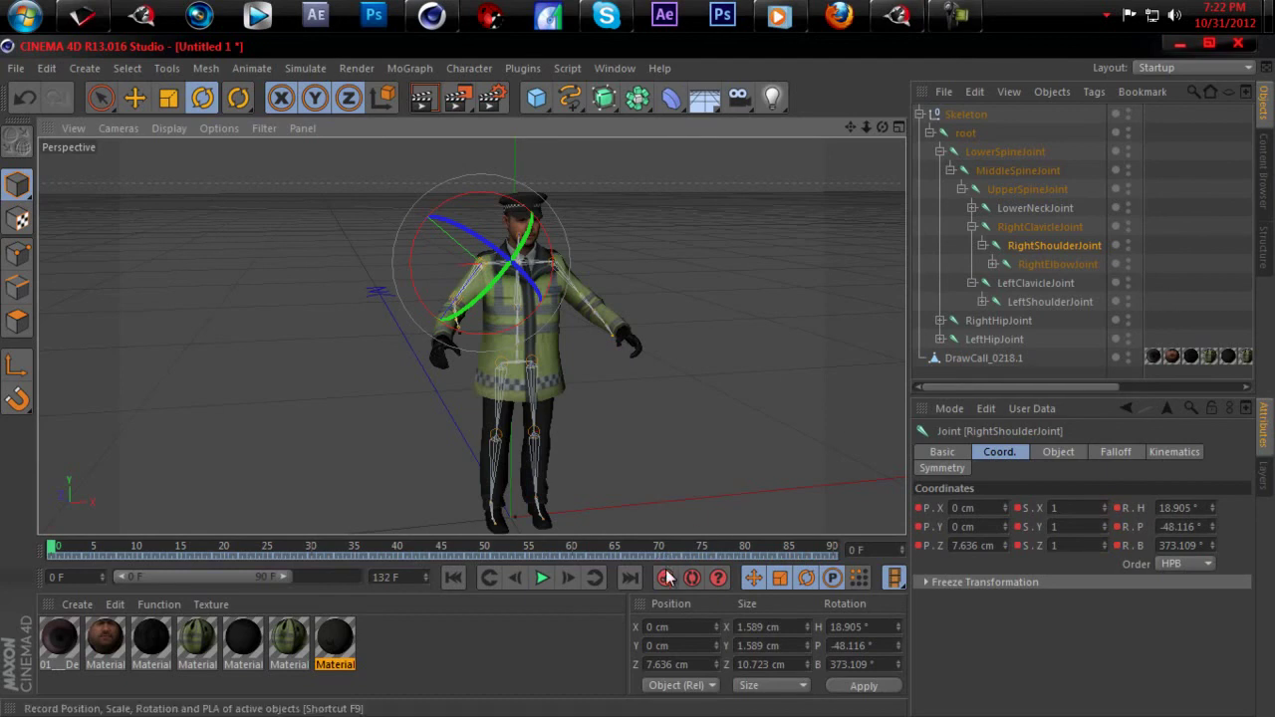
- Rotate RightElbowJoint back to a heading of about 406.1° to fit the forearm, and record its keyframe at frame 0
click(1065, 264)
drag(881, 130, 812, 167)
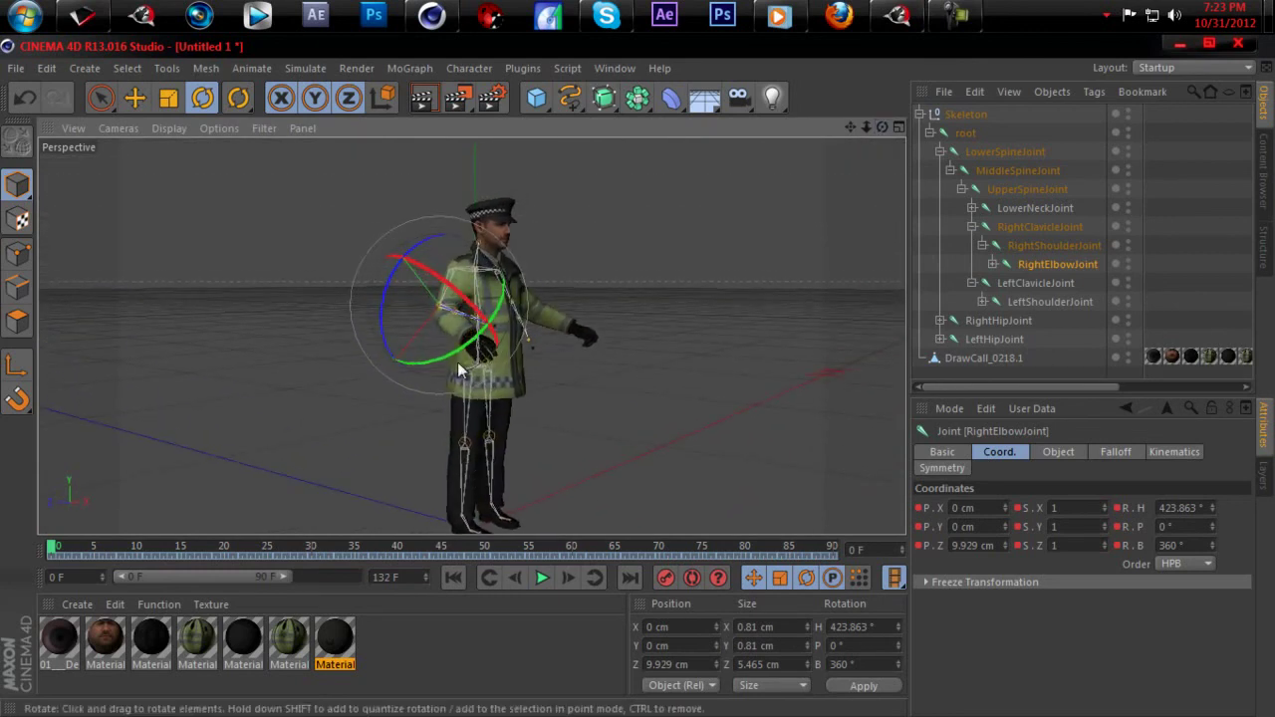
drag(452, 358, 428, 372)
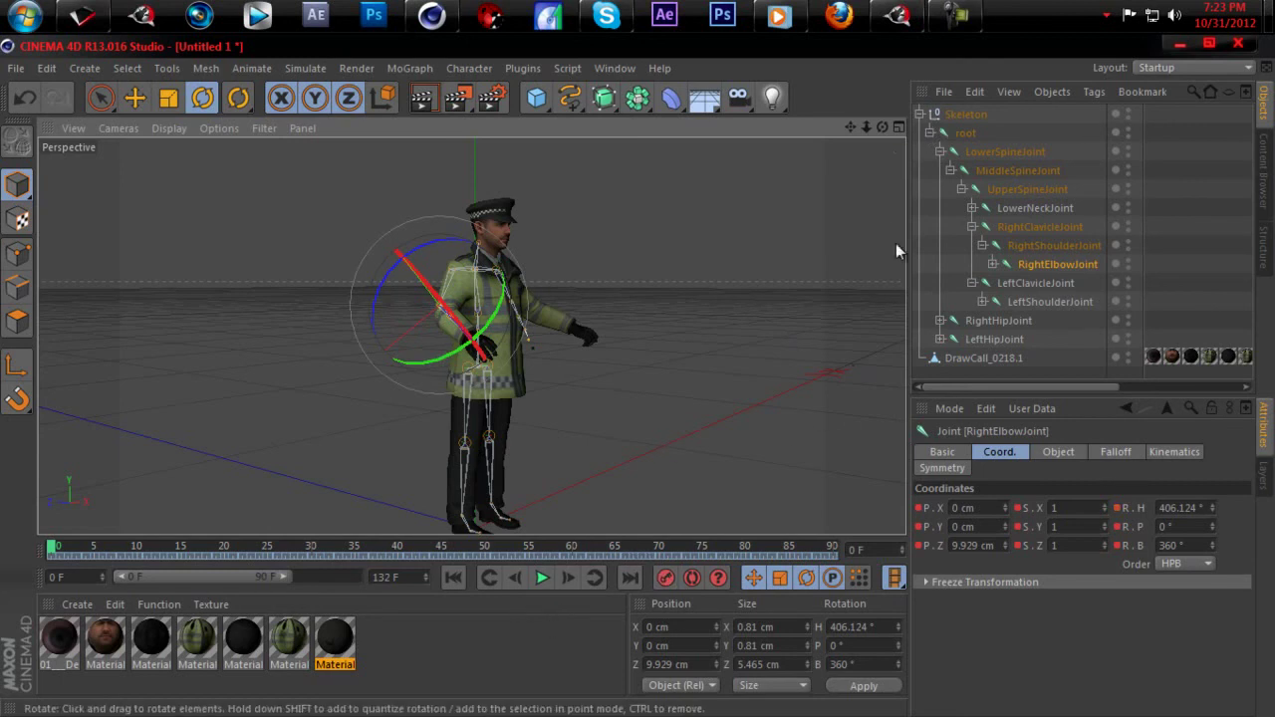
- Expand LeftShoulderJoint, rotate LeftElbowJoint forward to a heading of about -64.7°, and record its keyframe at frame 0
drag(882, 128, 637, 374)
click(1073, 244)
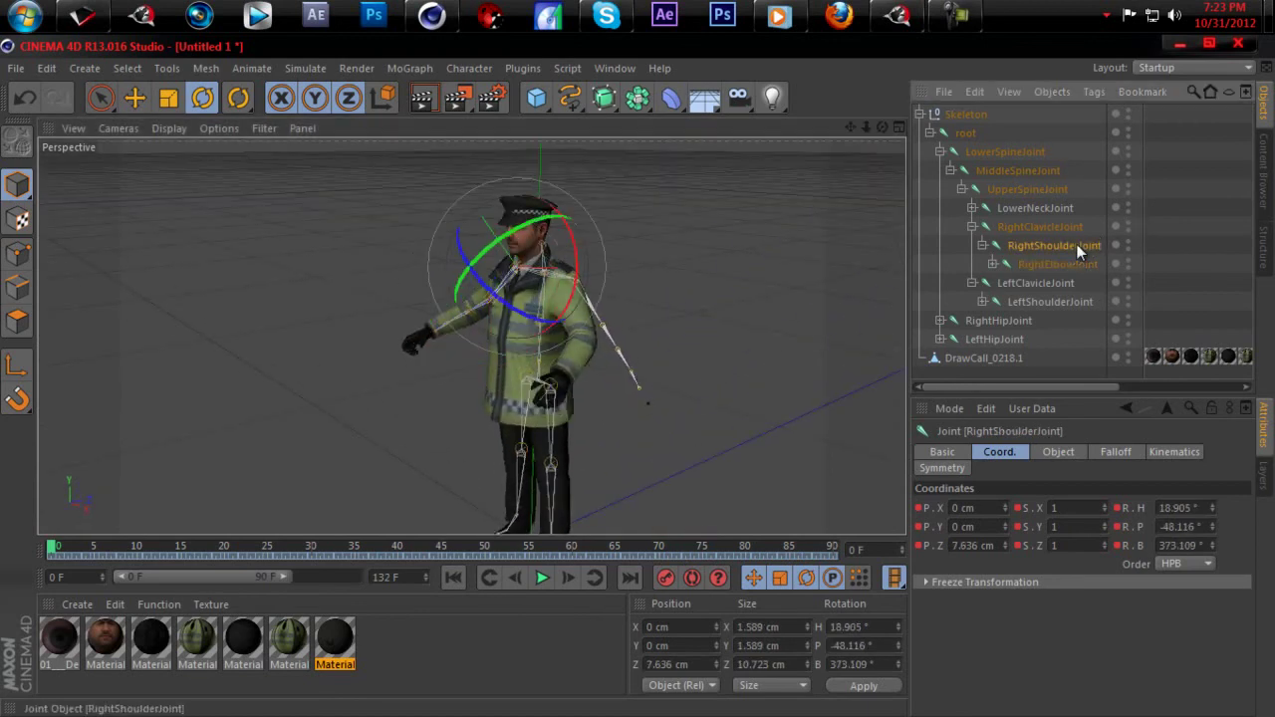
click(1066, 229)
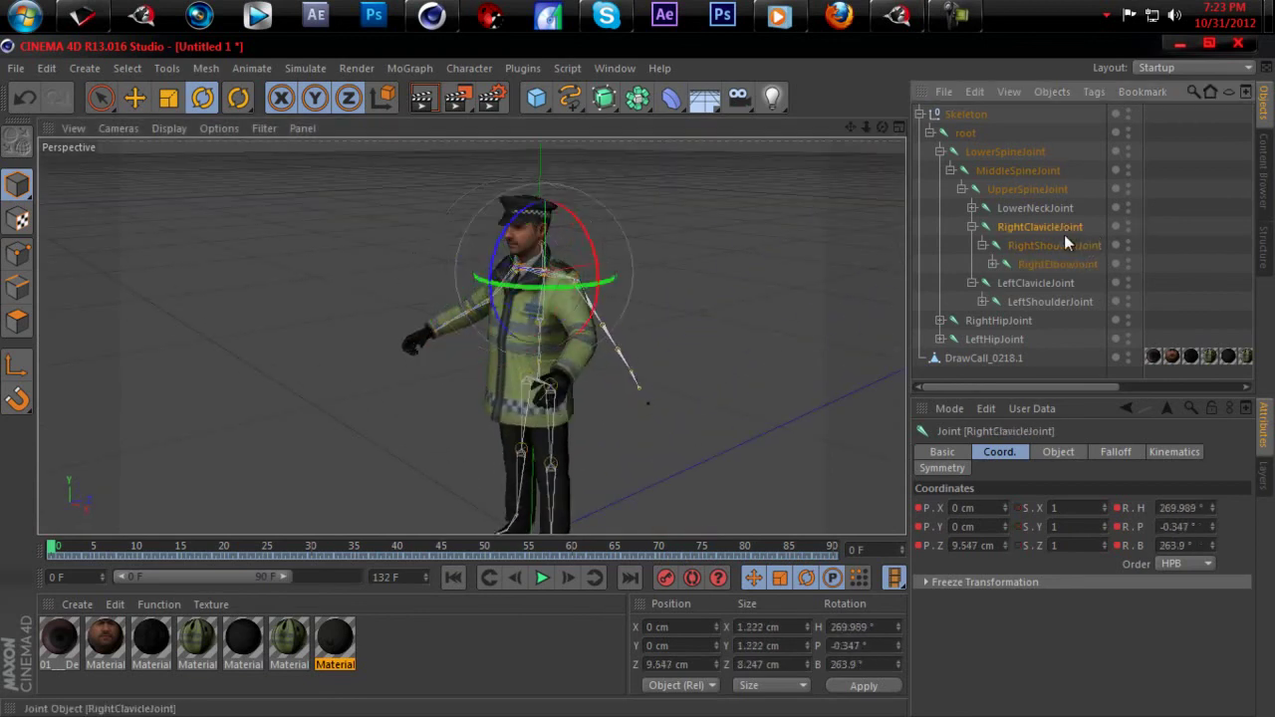
click(1056, 246)
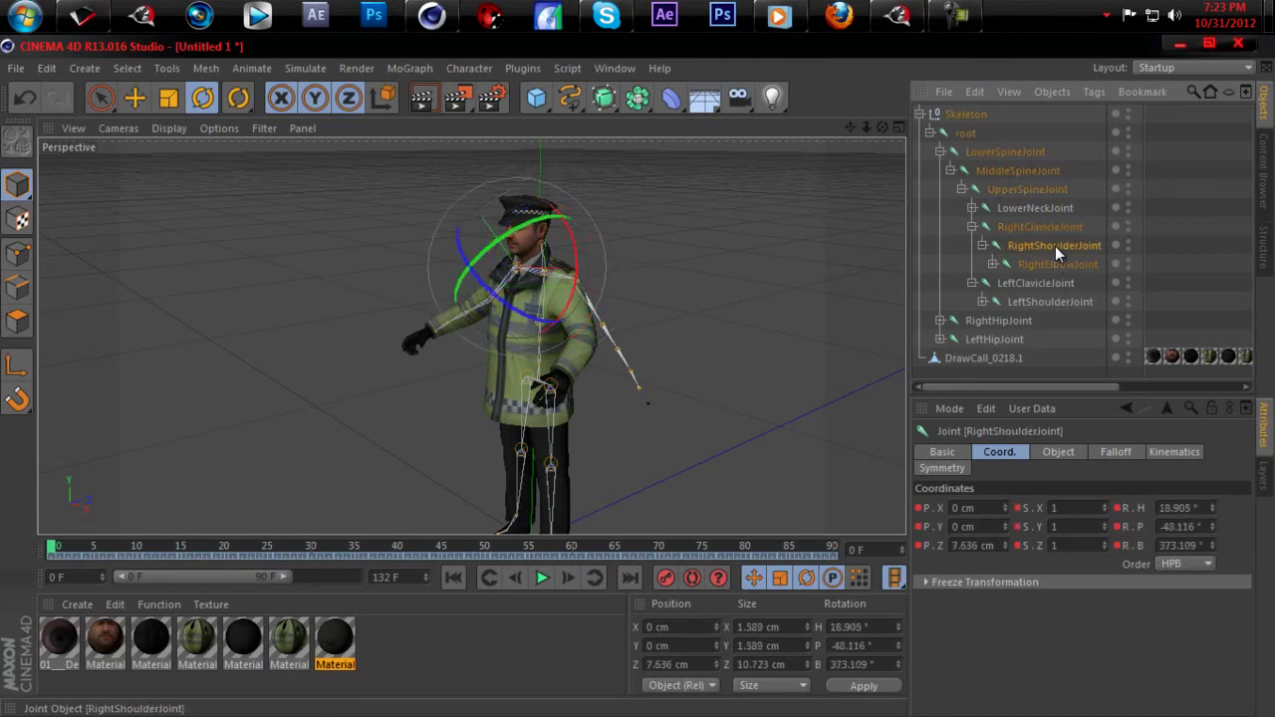
click(1053, 301)
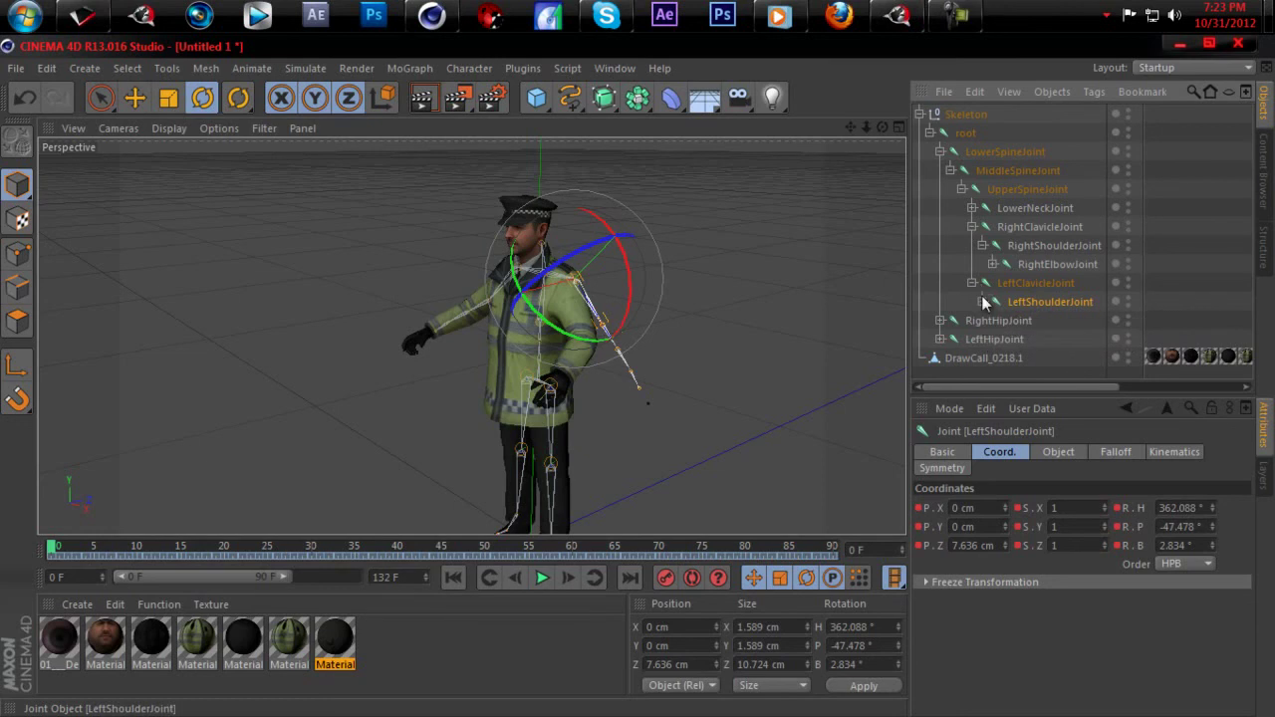
click(986, 311)
click(984, 303)
click(1048, 320)
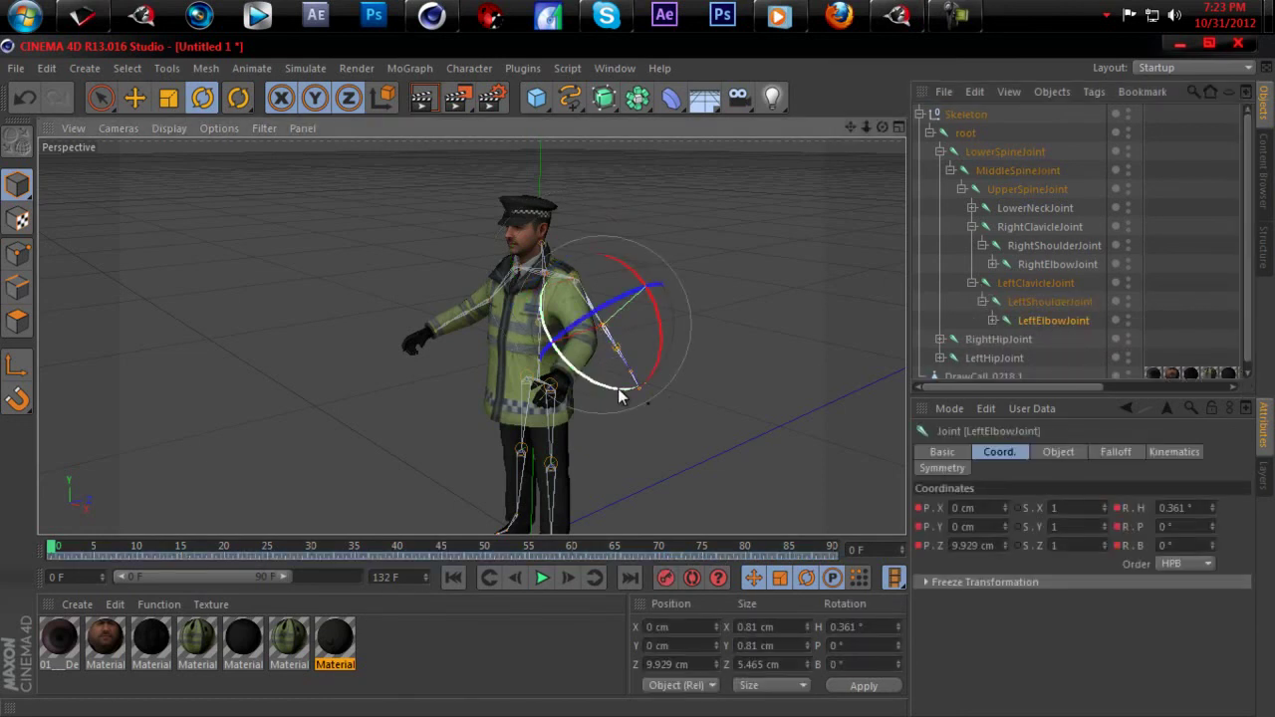
drag(616, 396, 530, 351)
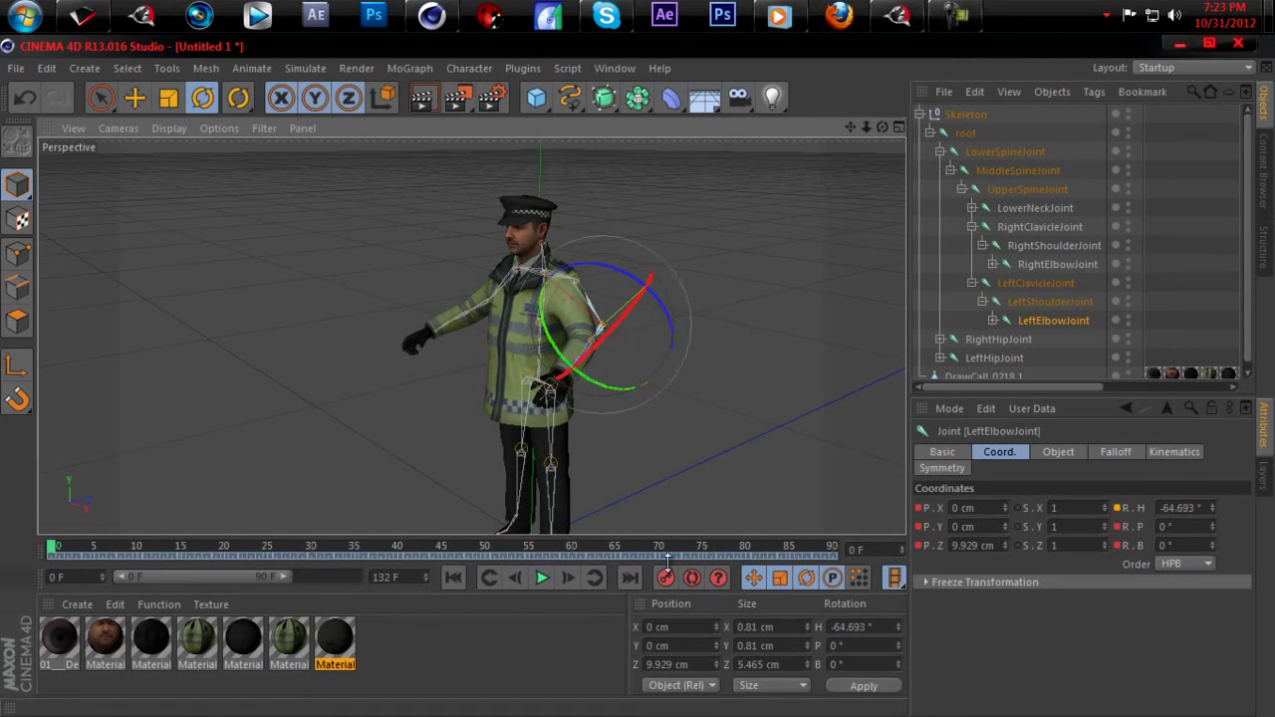
- Rotate LeftShoulderJoint forward to a heading of about 326.4° to fit the upper arm, and record its keyframe at frame 0
click(1021, 303)
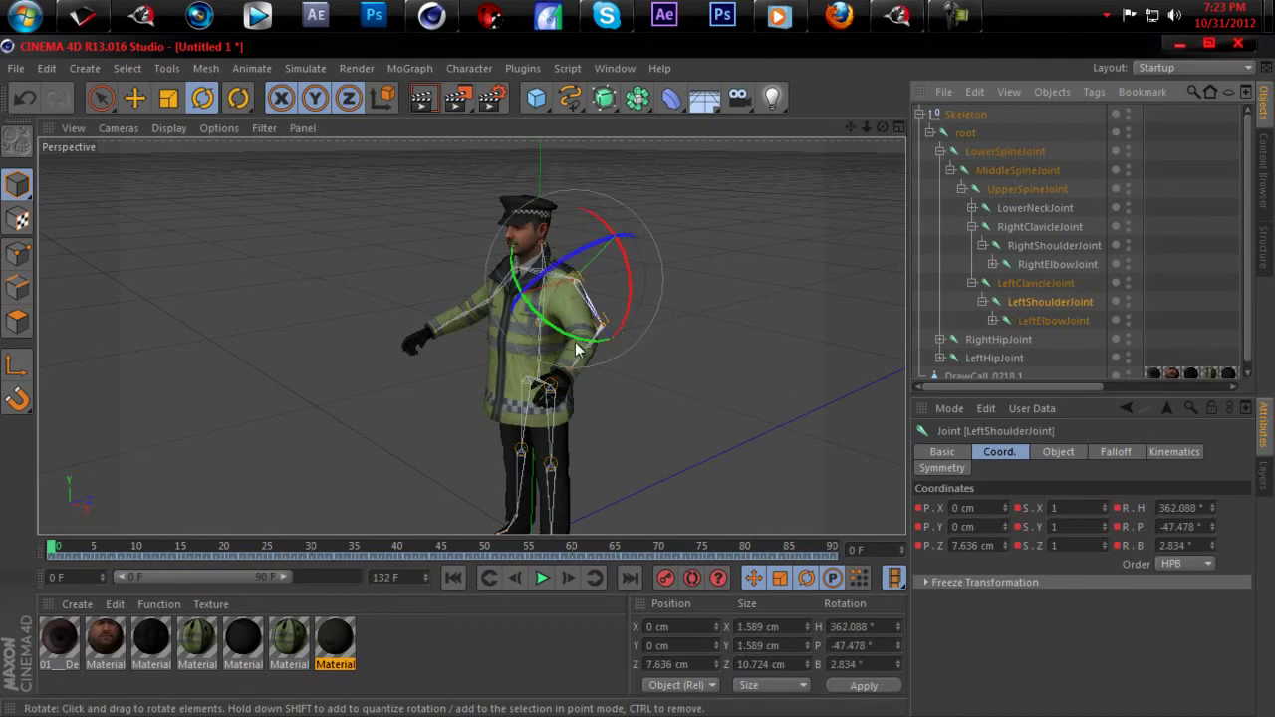
drag(576, 334, 538, 335)
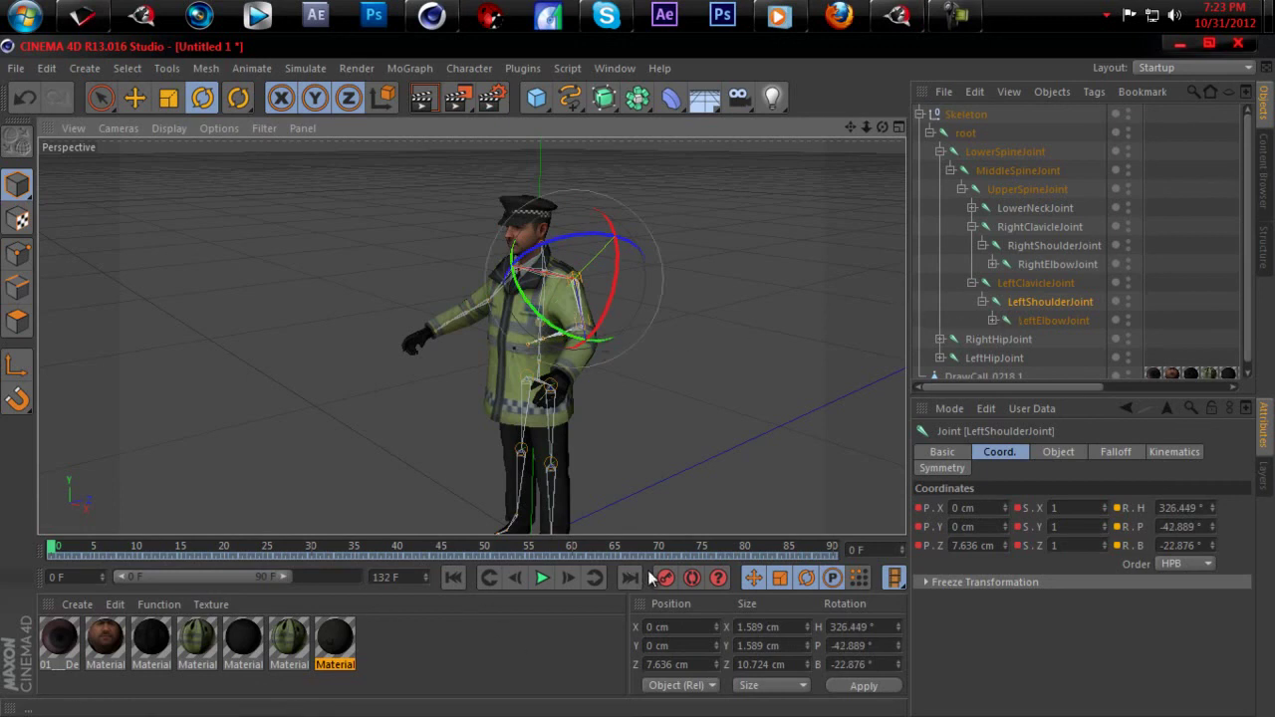
- Rotate LeftElbowJoint back to a heading of about -34.6° to fit the forearm, and record its keyframe at frame 0
click(1029, 318)
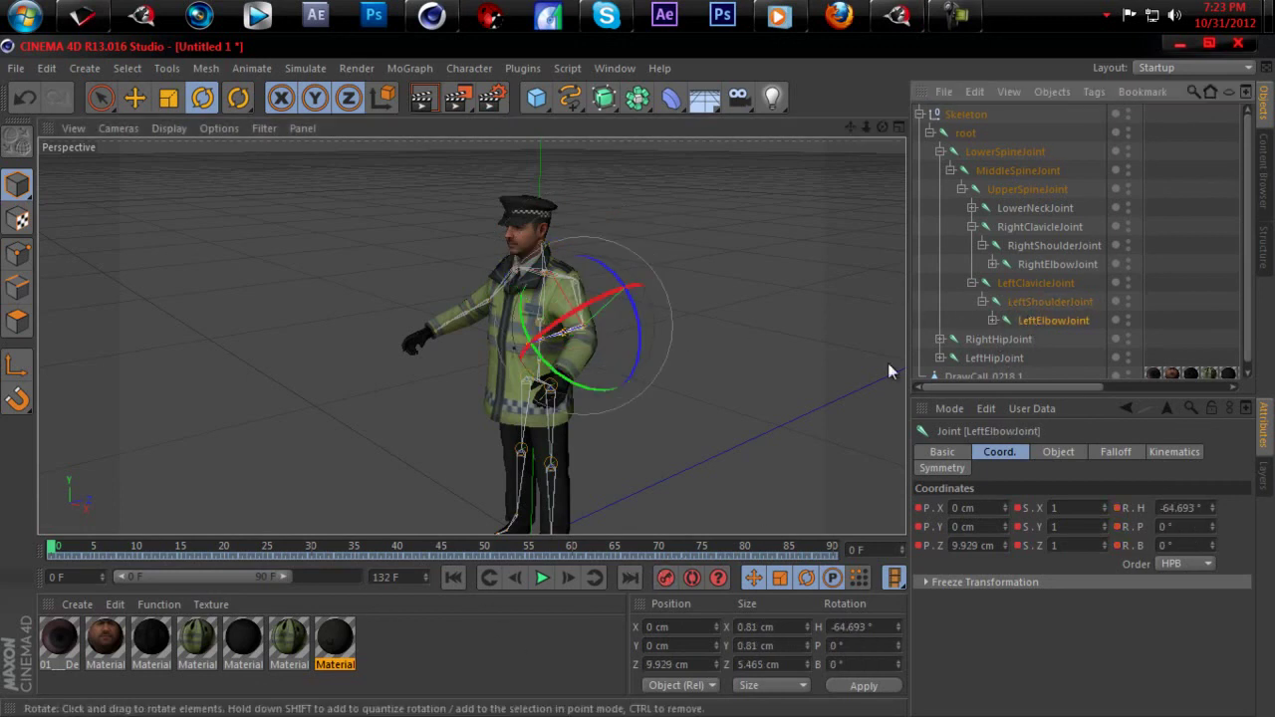
drag(572, 380, 606, 398)
click(665, 579)
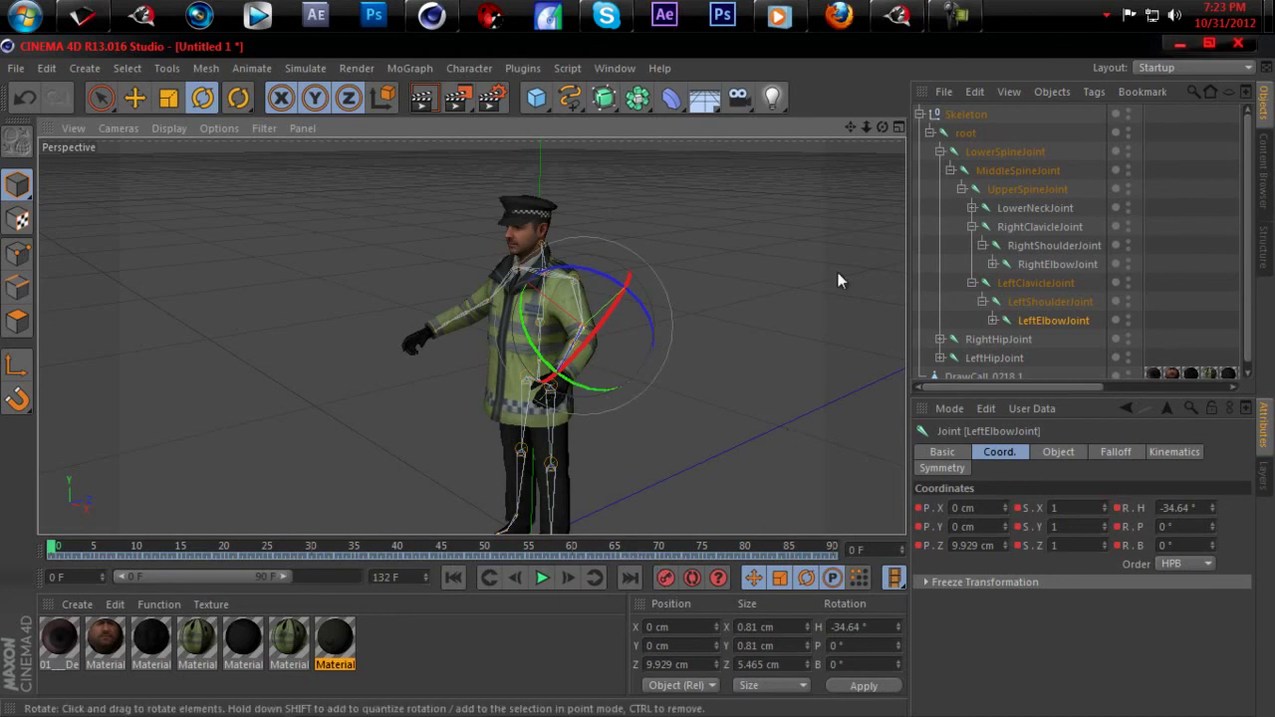
- Check the fitted arms from the front, collapse the Skeleton hierarchy, and switch to the Live Selection tool
alt+drag(641, 375, 638, 378)
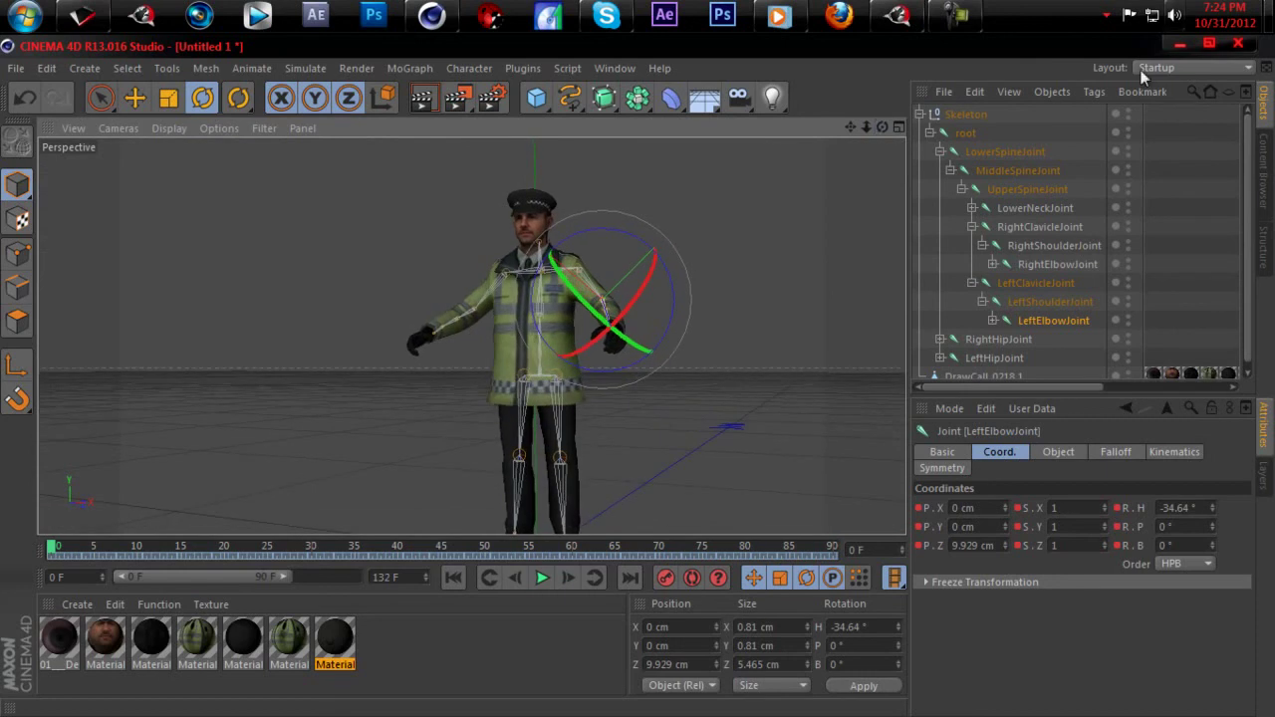
click(920, 113)
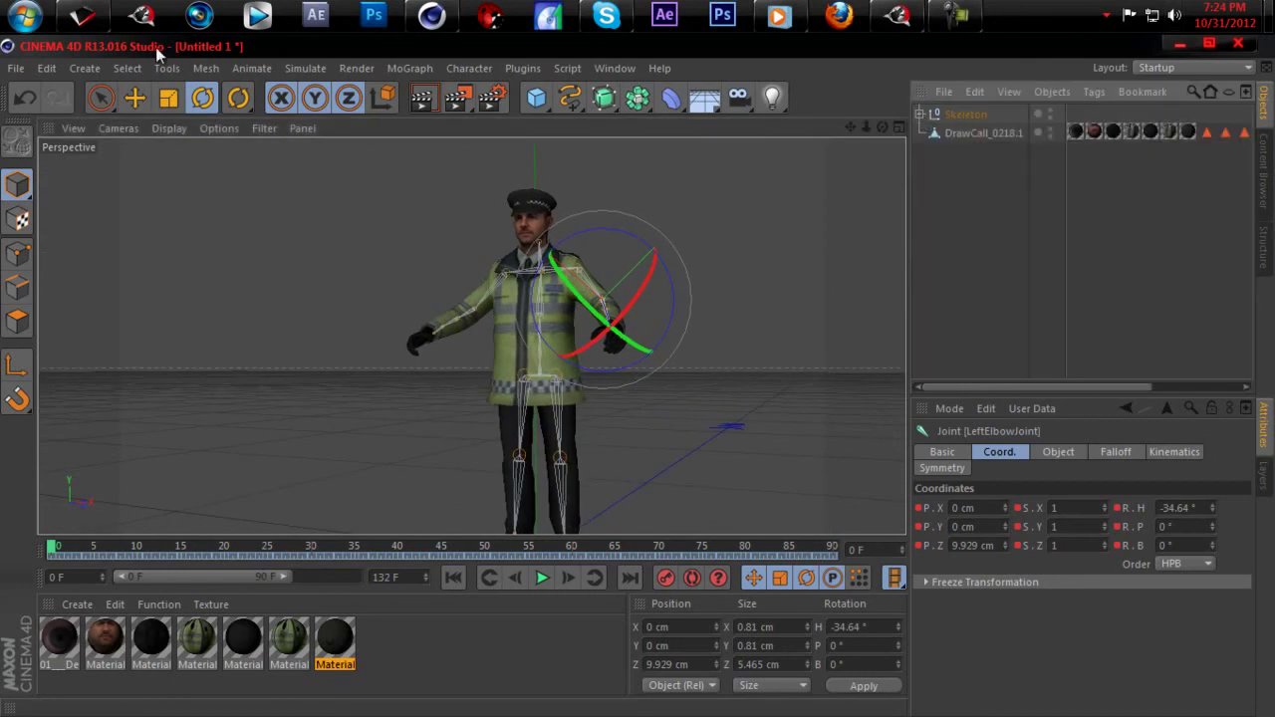
click(99, 97)
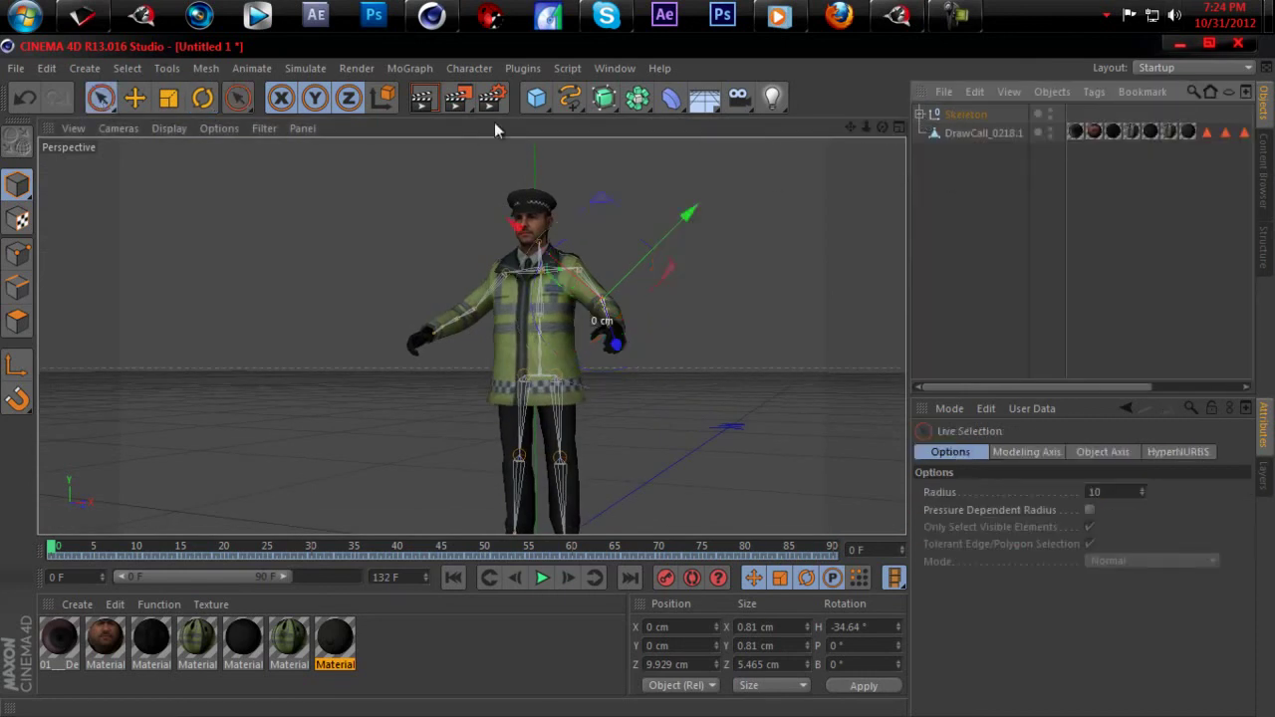
- Add a Skin object as a child of DrawCall_0218.1, and move Skeleton below the model in the object hierarchy
click(466, 69)
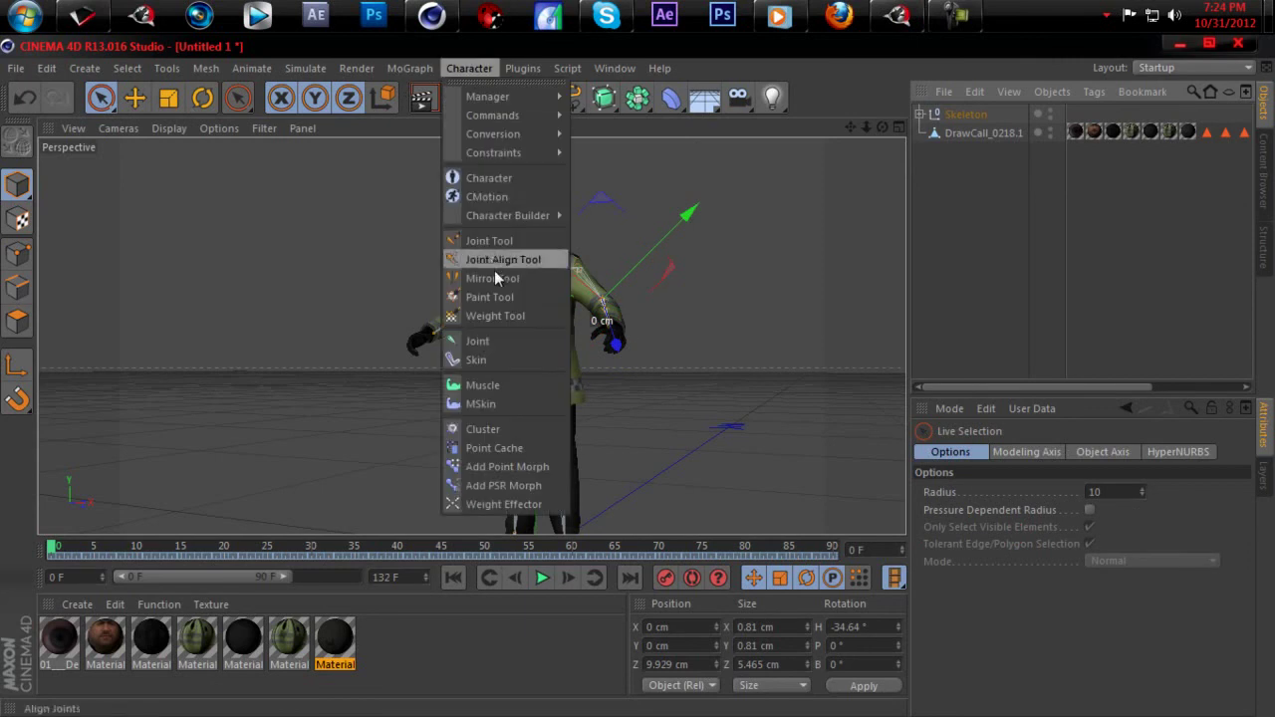
click(498, 357)
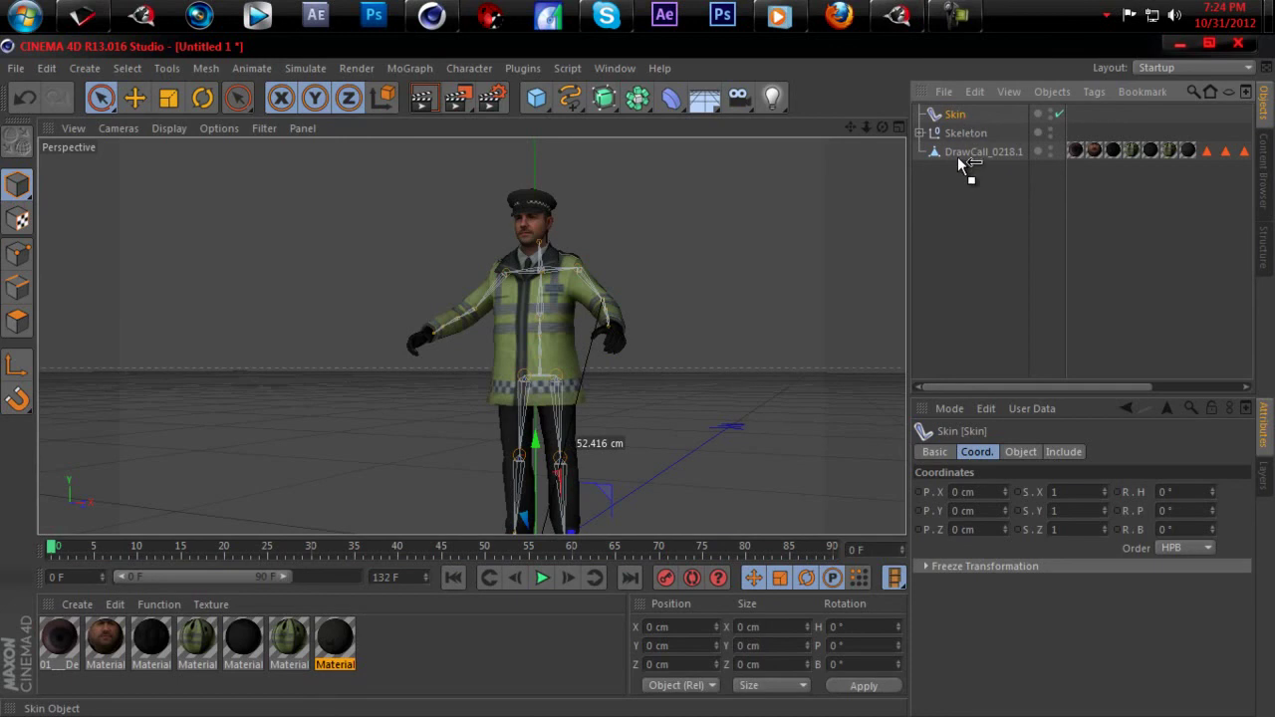
drag(958, 150, 959, 150)
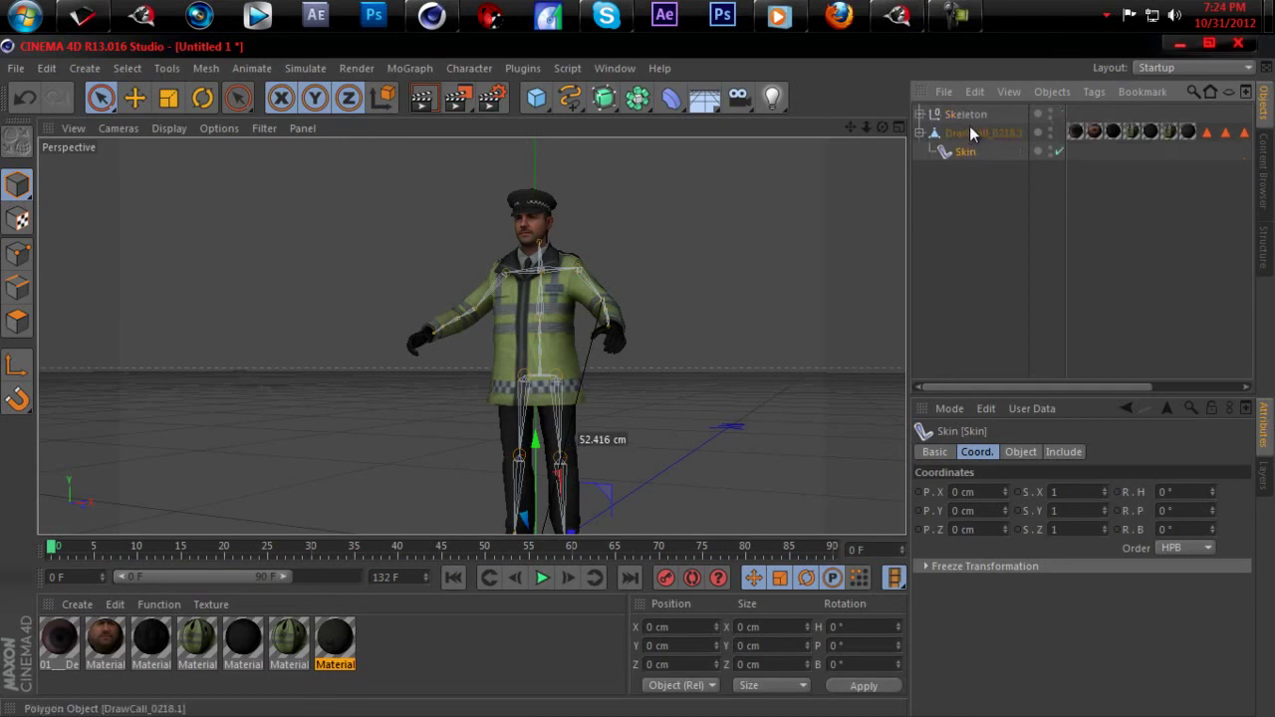
drag(975, 194, 964, 187)
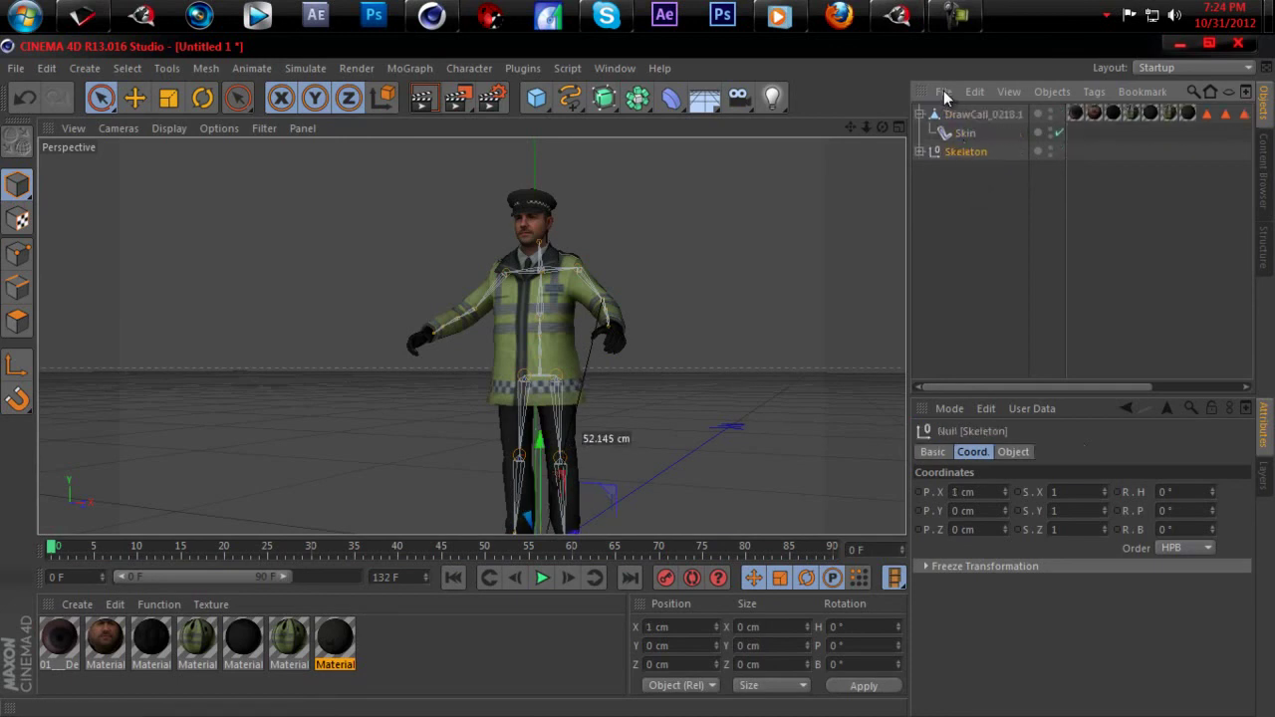
- Select Skeleton with all its children plus Skin and DrawCall_0218.1, and bind the model to the joints
right_click(981, 152)
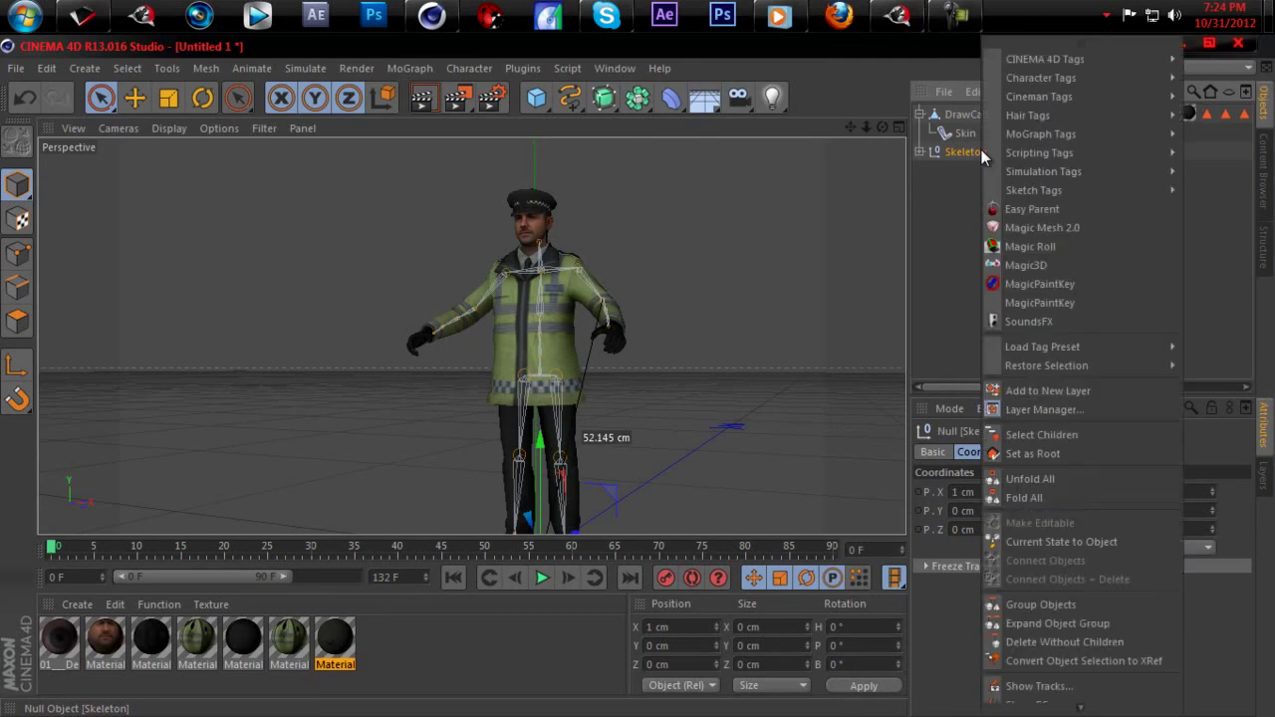
click(1101, 437)
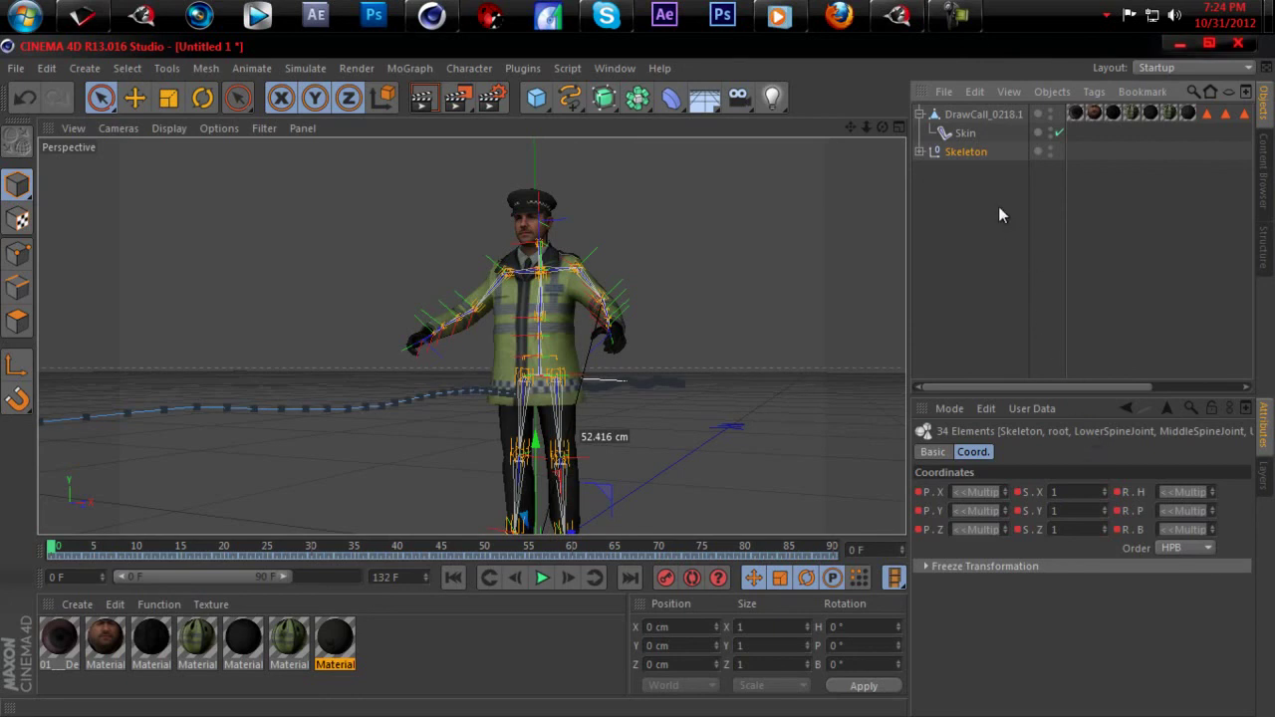
shift+click(972, 133)
shift+click(973, 114)
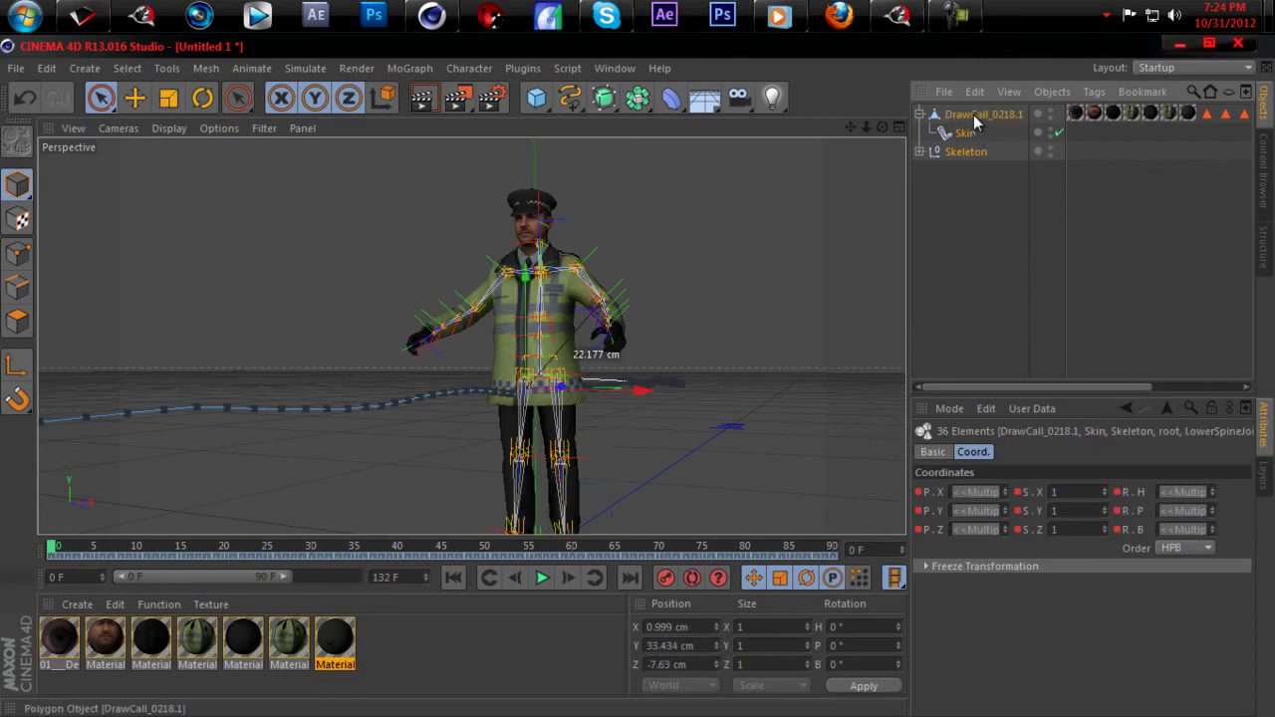
click(463, 68)
mouse_move(501, 113)
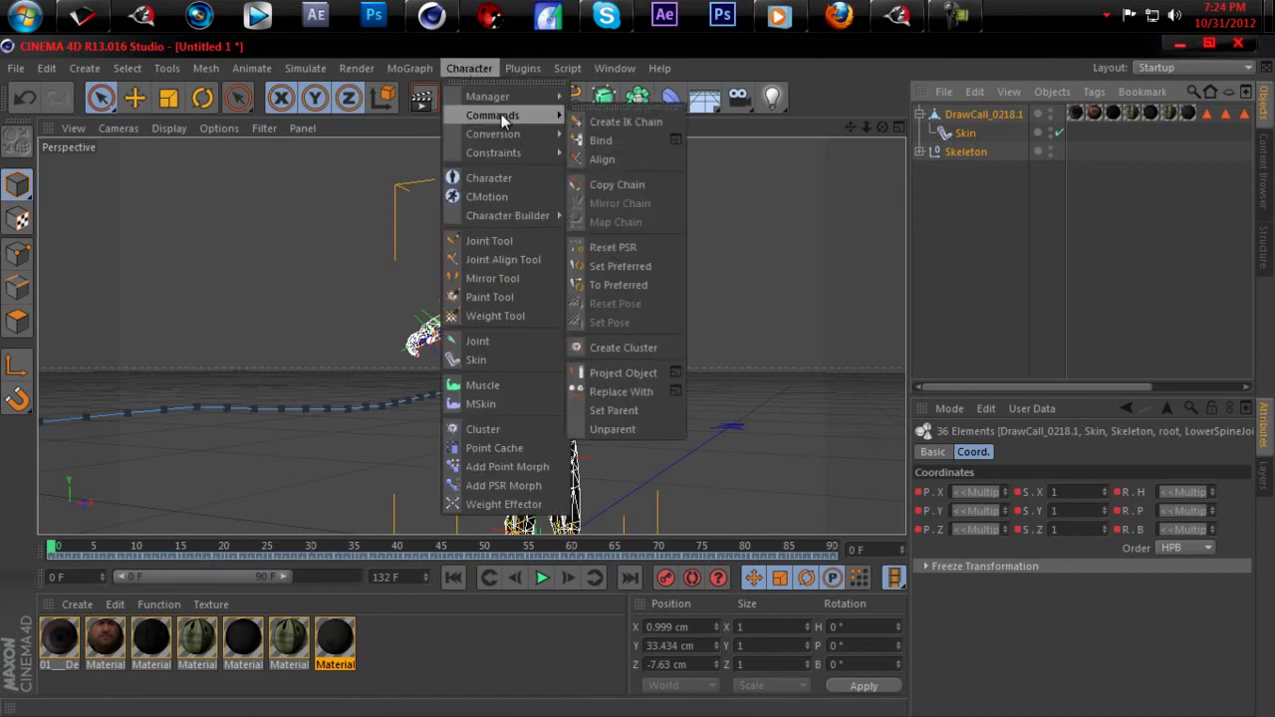
click(602, 140)
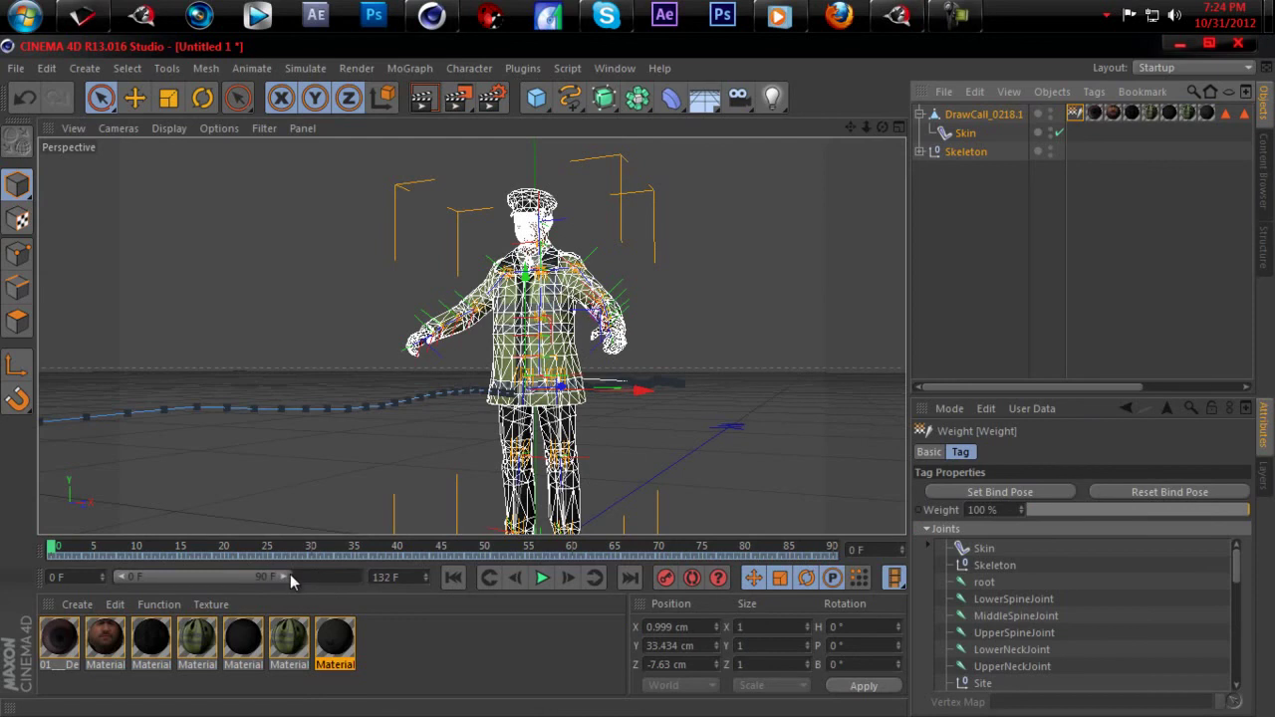
- Extend the timeline's preview range to frame 132, clear the object selection, and play the bound run animation
drag(284, 576, 356, 577)
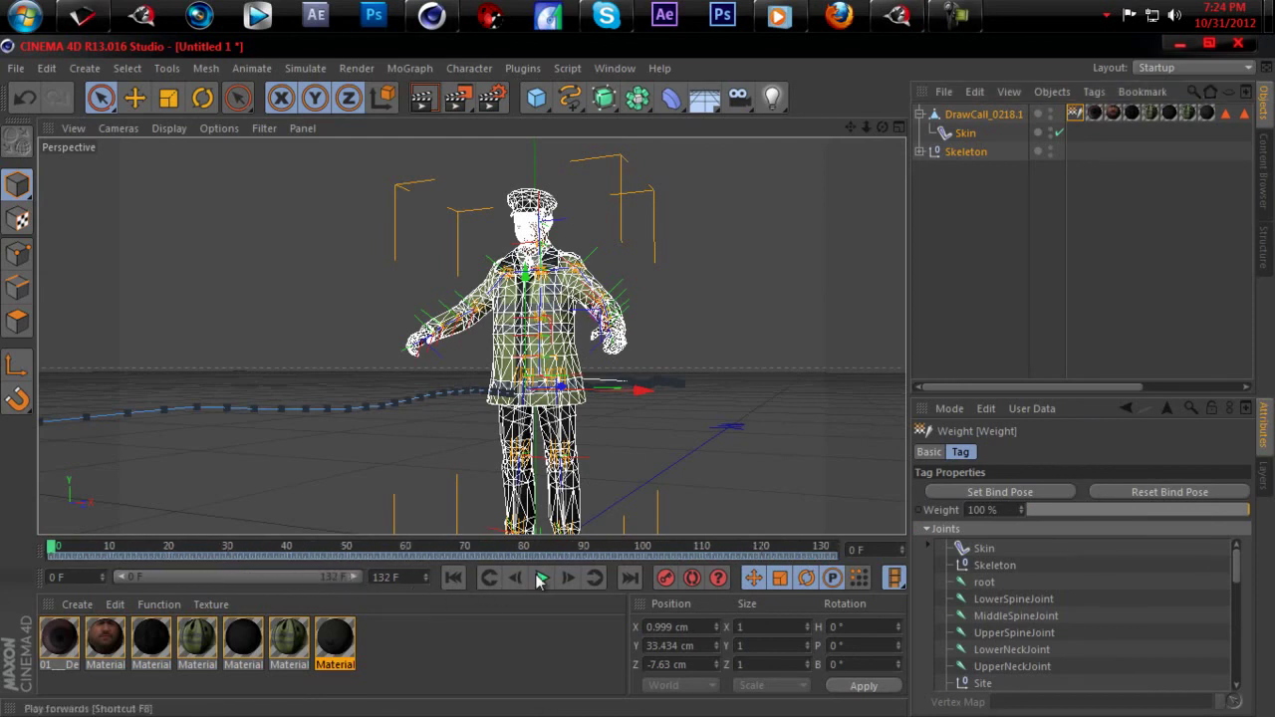
click(959, 285)
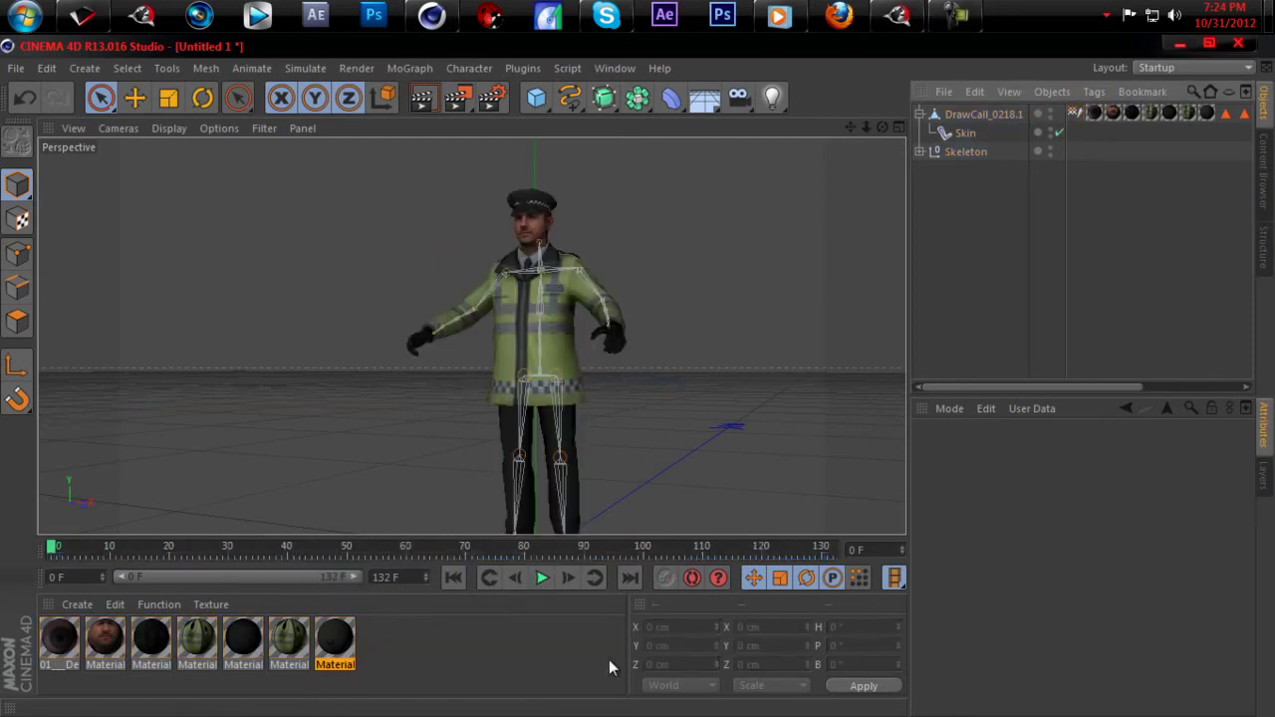
click(541, 577)
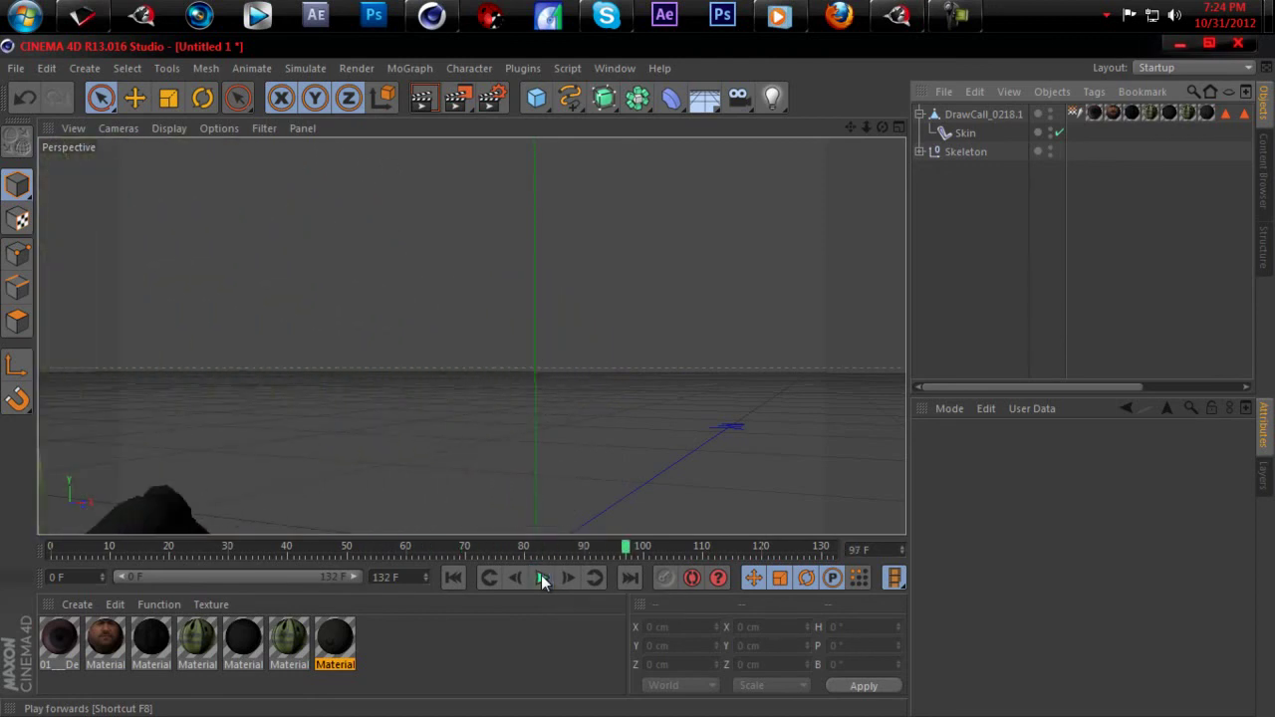
click(543, 581)
- Scrub the timeline back to frame 1 and forward to about frame 90 to examine how the mesh deforms
drag(629, 551, 336, 593)
drag(334, 593, 57, 550)
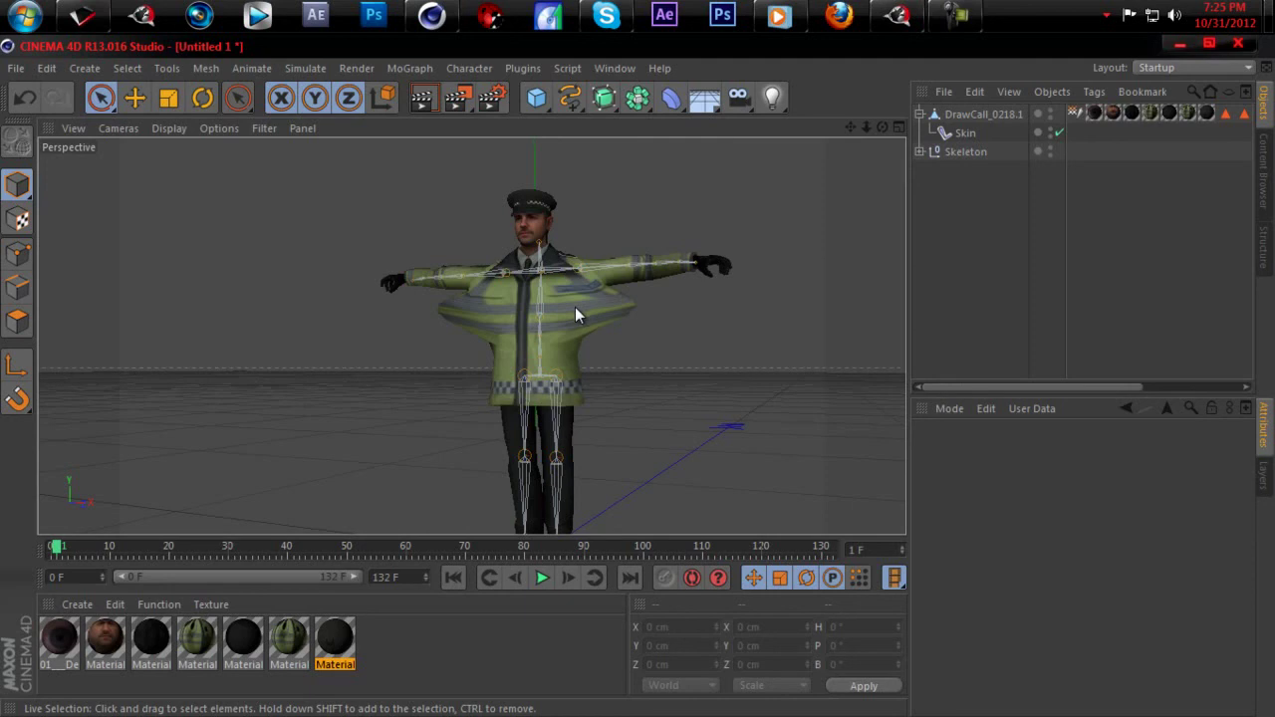
drag(58, 547, 594, 585)
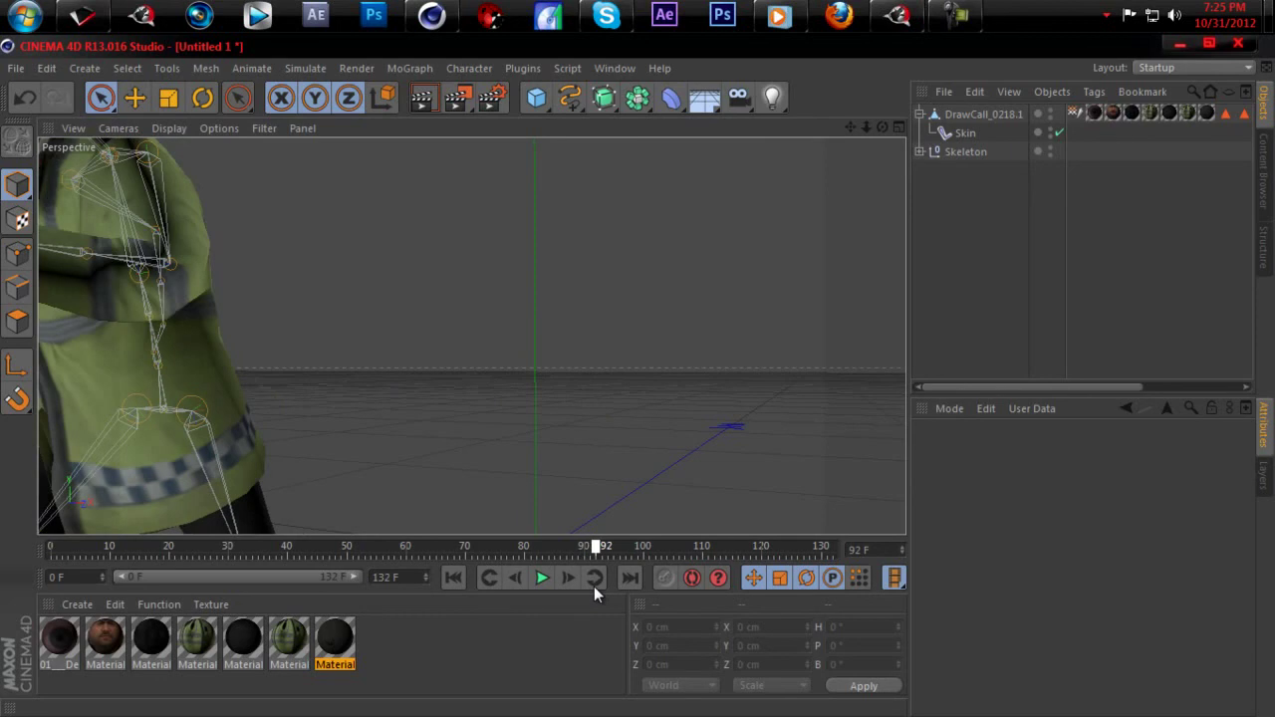
drag(593, 586, 567, 591)
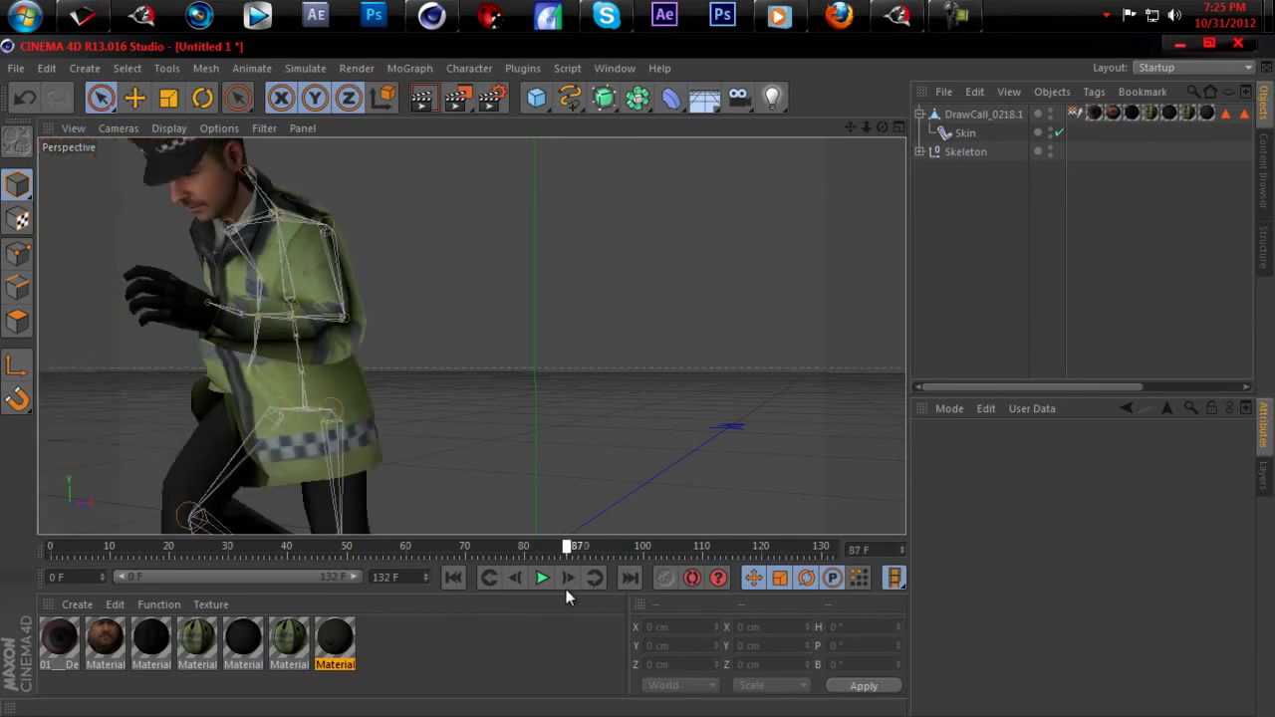